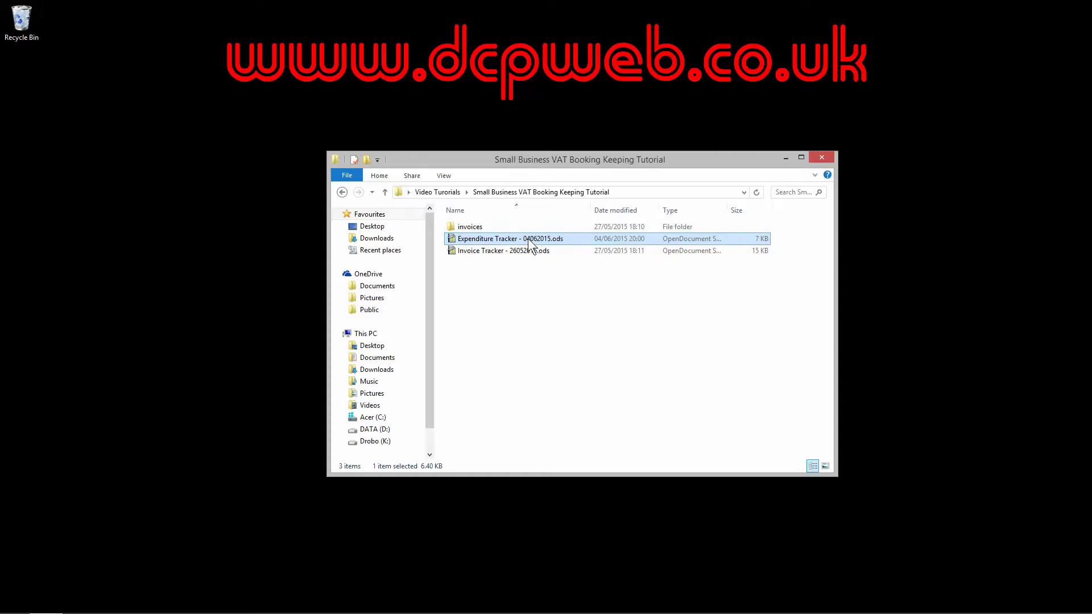
# Open Invoice Tracker - 26052015.ods full screen and review its paid and unpaid invoice rows
pyautogui.click(495, 297)
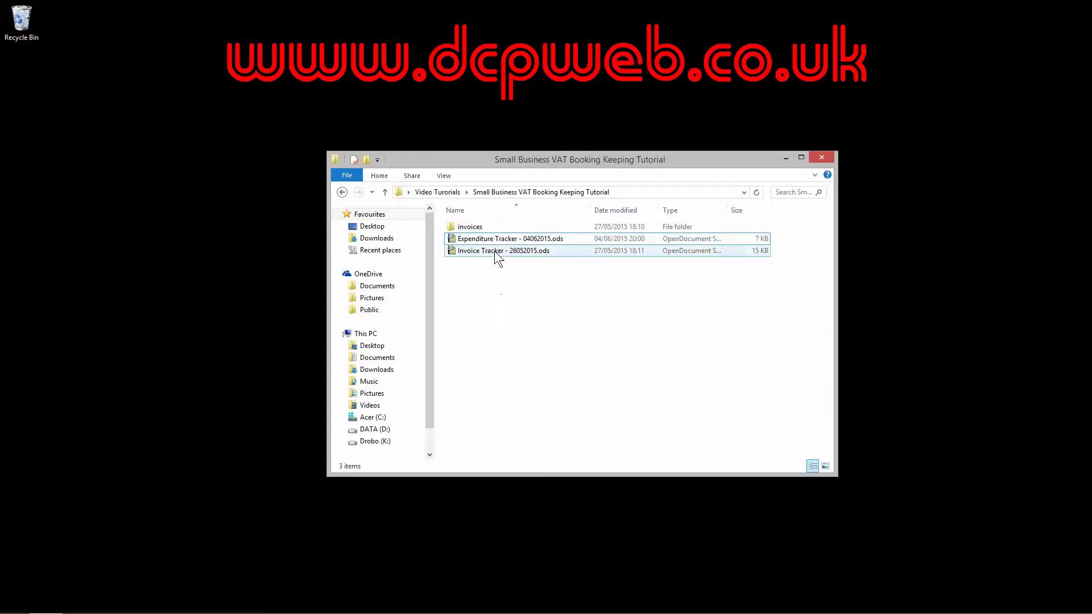
pyautogui.click(495, 253)
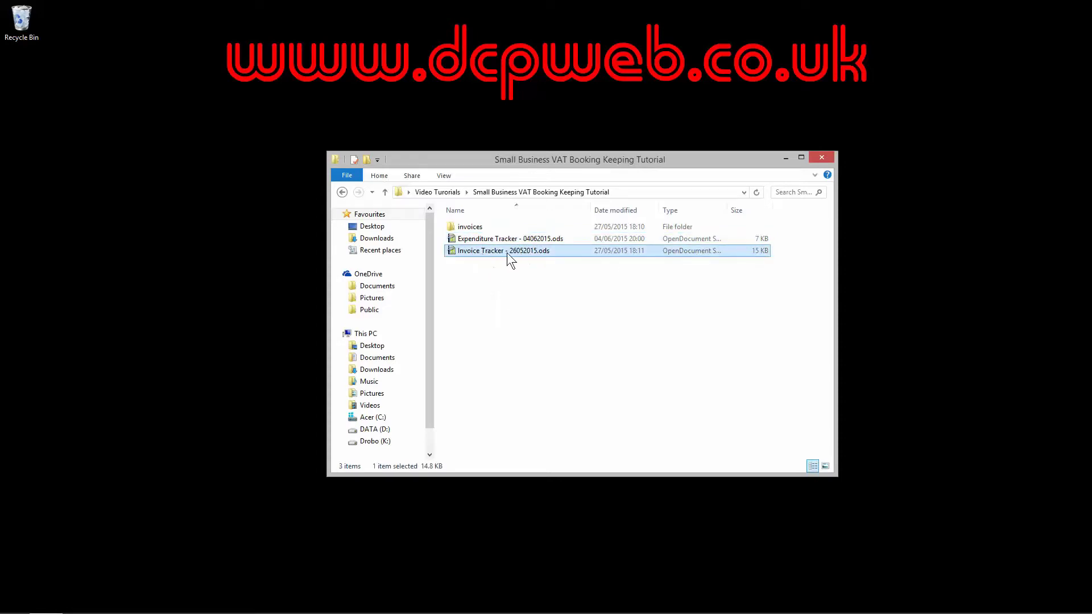
pyautogui.doubleClick(509, 253)
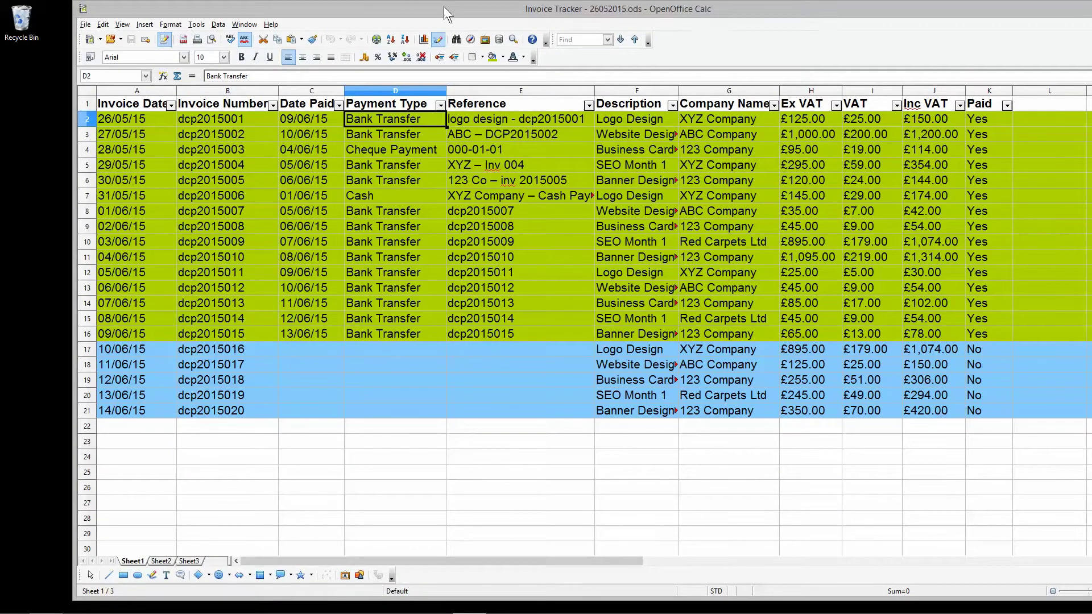
pyautogui.doubleClick(443, 6)
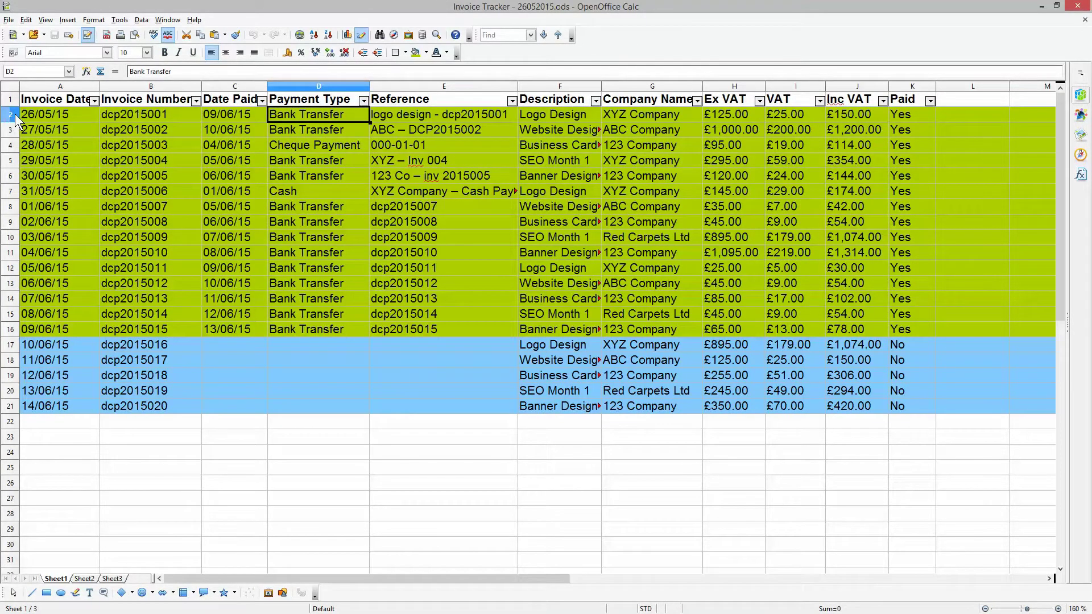
pyautogui.moveTo(40, 114); pyautogui.dragTo(57, 404)
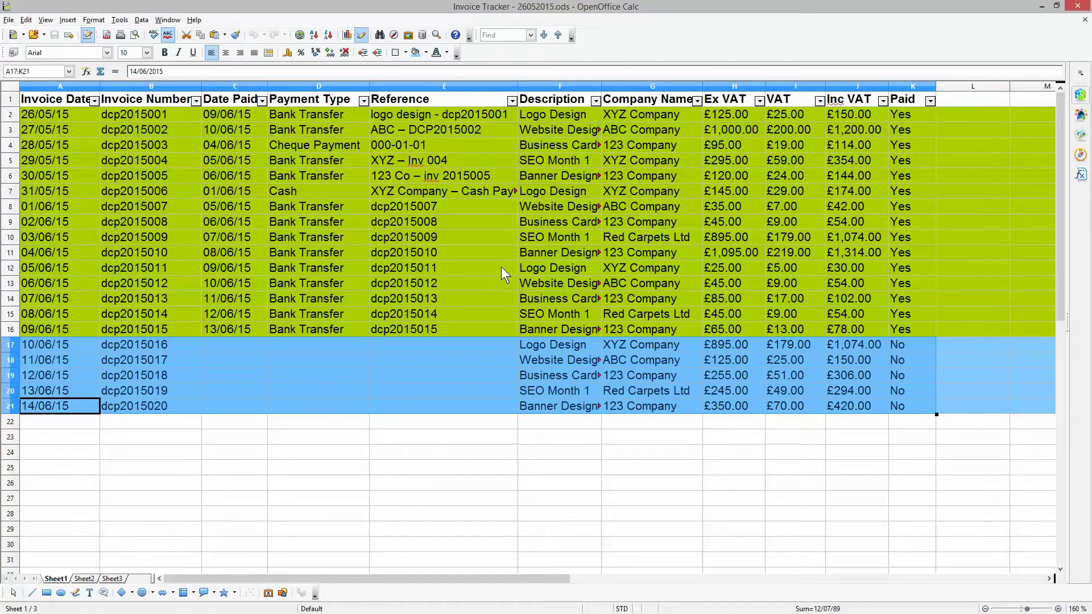
# Move the tracker aside and open the invoice template from the invoices folder to inspect its logo and address block
pyautogui.doubleClick(546, 7)
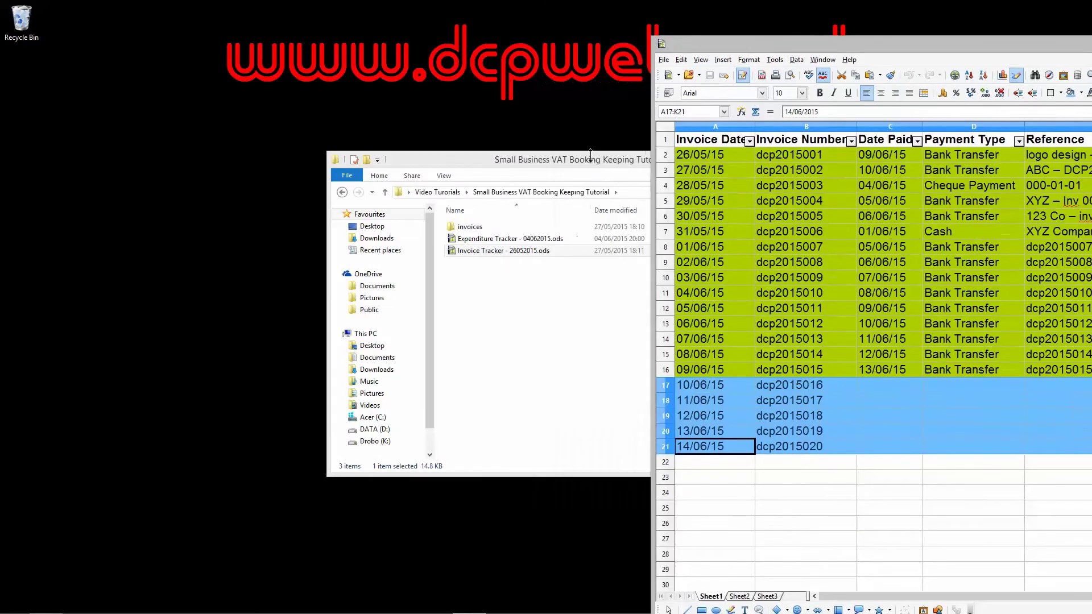
pyautogui.click(350, 162)
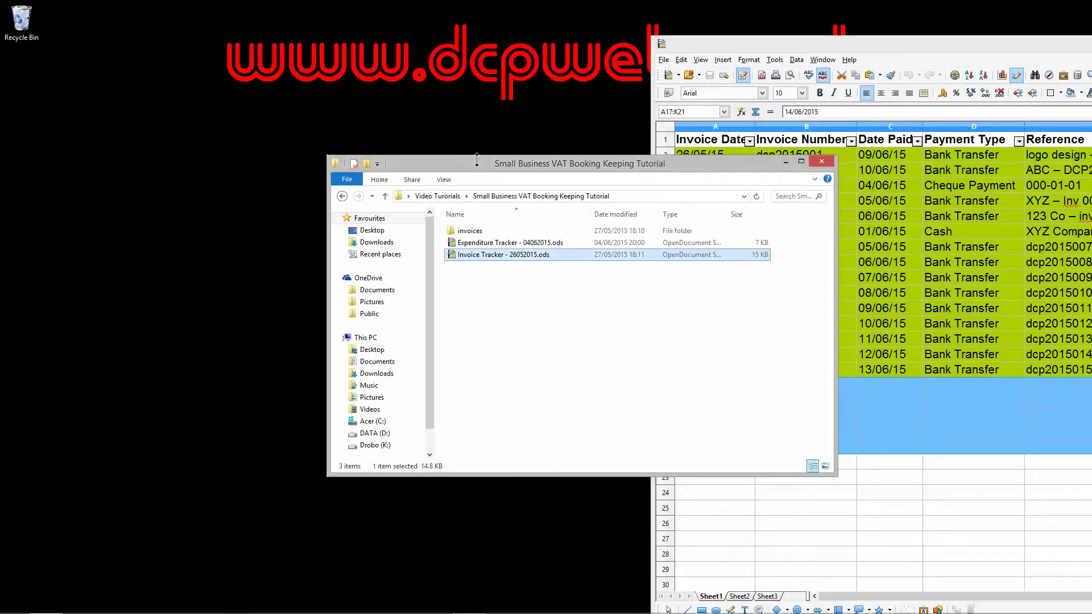
pyautogui.moveTo(351, 161); pyautogui.dragTo(142, 155)
pyautogui.doubleClick(262, 224)
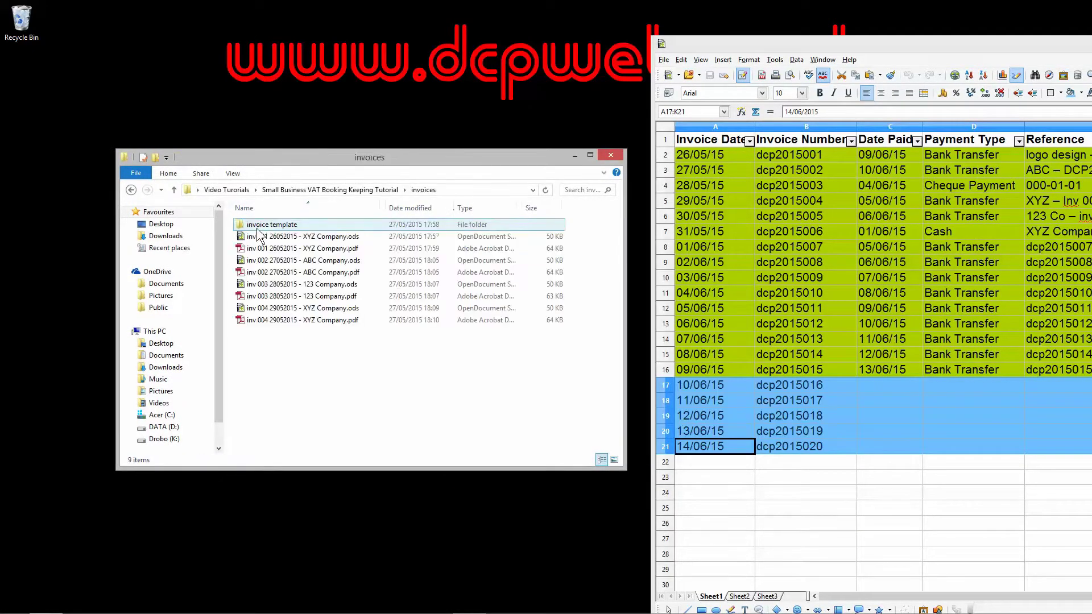
pyautogui.doubleClick(261, 225)
pyautogui.doubleClick(261, 226)
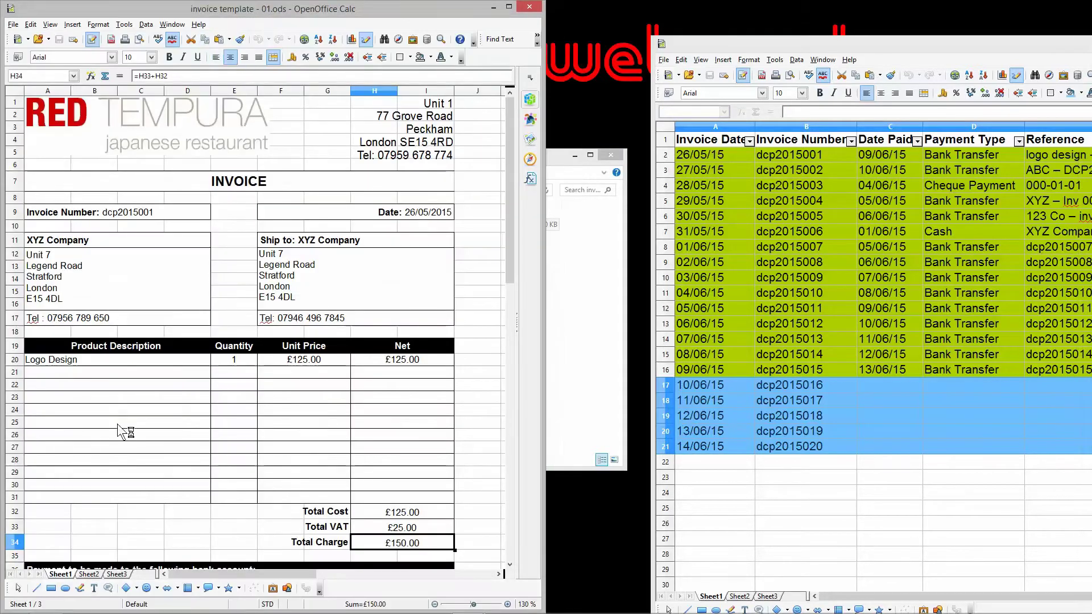
pyautogui.click(76, 120)
pyautogui.press('Tab')
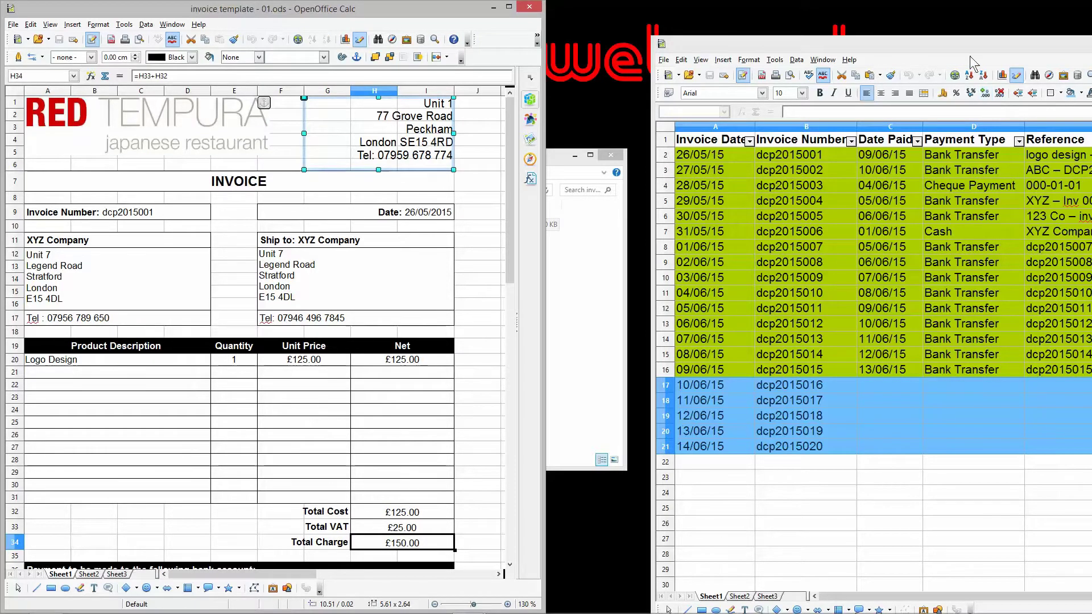
# Bring the invoice tracker over the template and review its rows, highlighting the dcp2015001 entry from invoice date to paid status
pyautogui.moveTo(975, 48); pyautogui.dragTo(286, 262)
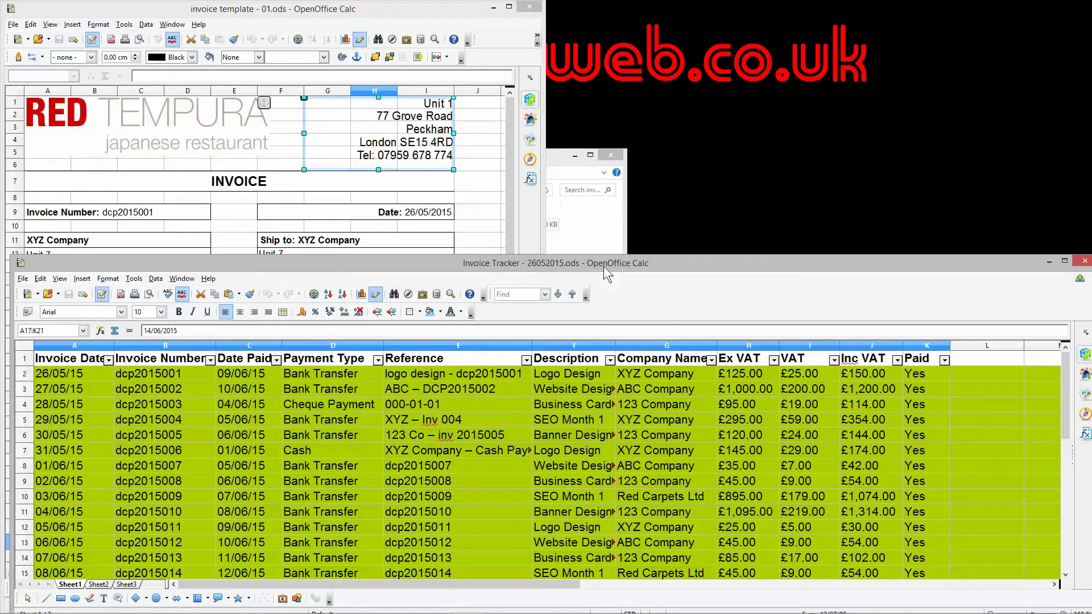
pyautogui.doubleClick(684, 263)
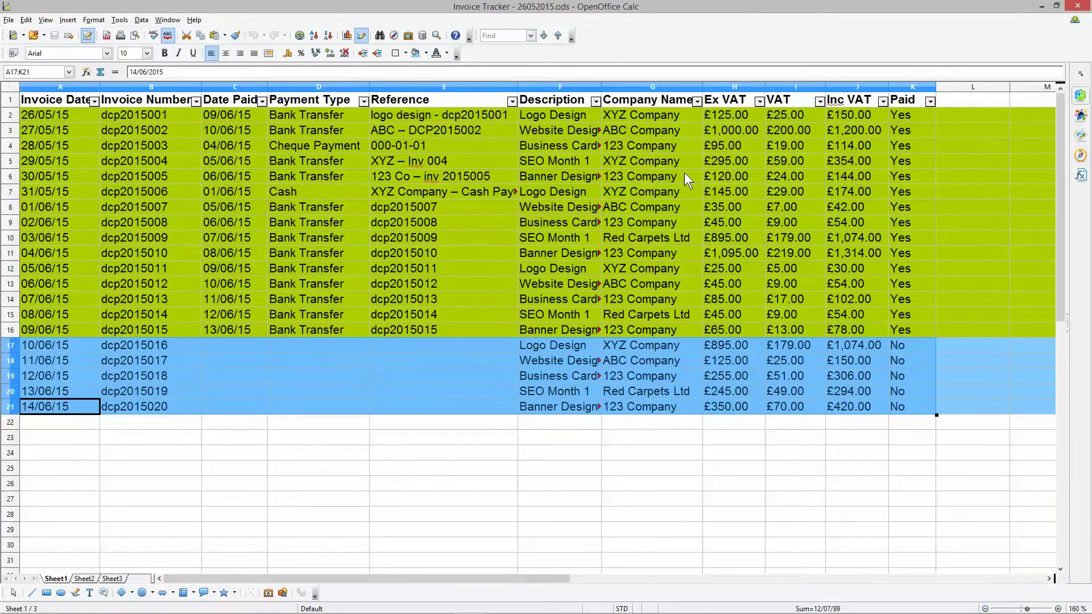
pyautogui.doubleClick(626, 7)
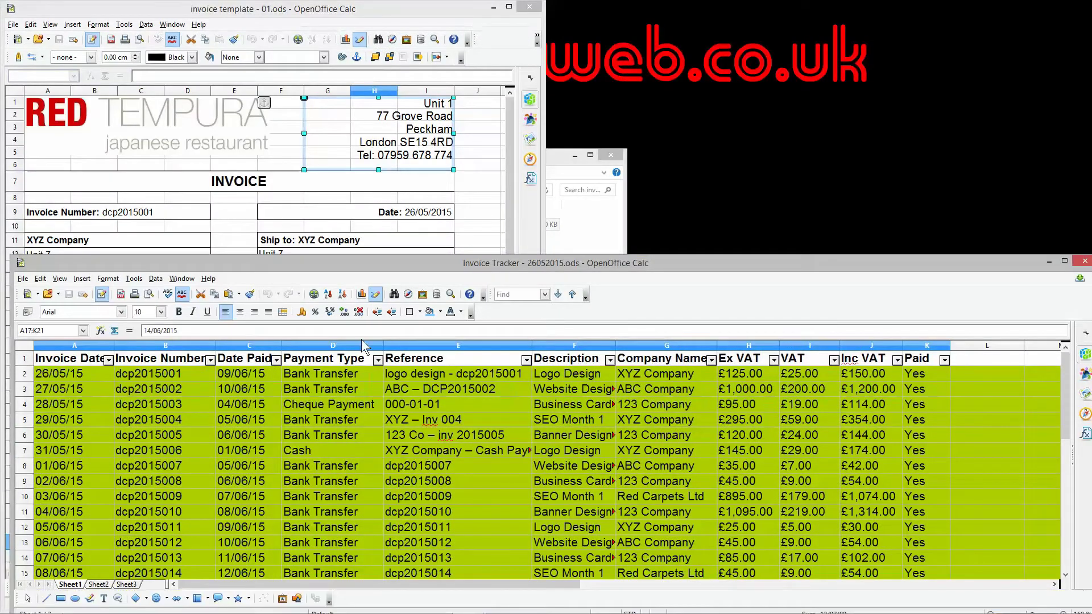
pyautogui.scroll(-2, 486, 476)
pyautogui.scroll(-2, 486, 469)
pyautogui.scroll(4, 509, 438)
pyautogui.moveTo(105, 375); pyautogui.dragTo(927, 375)
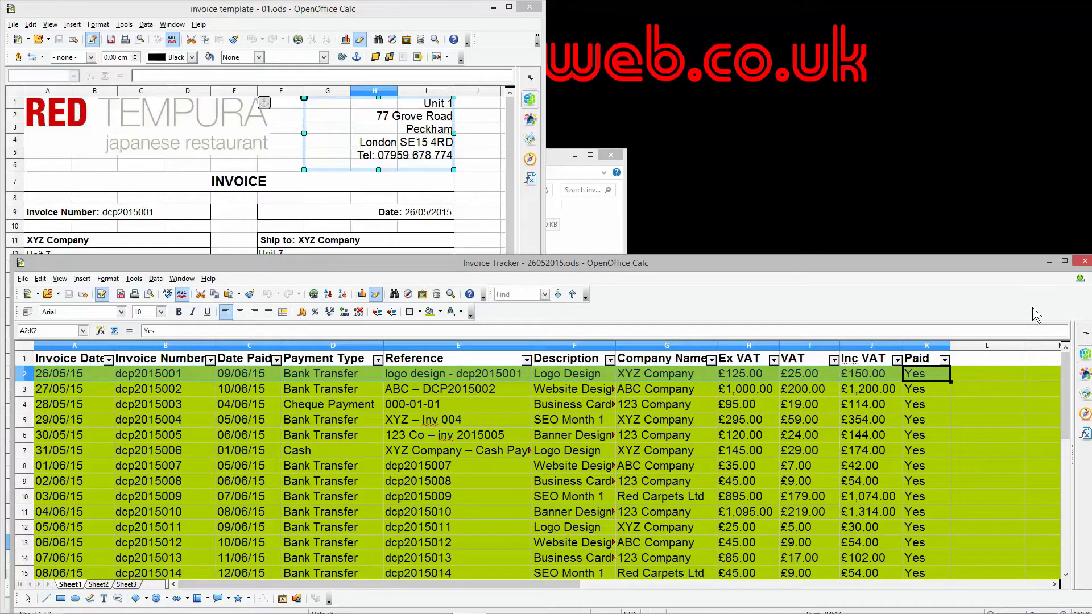
# Close the invoice tracker and the invoice template, and return to the invoices folder
pyautogui.click(1084, 263)
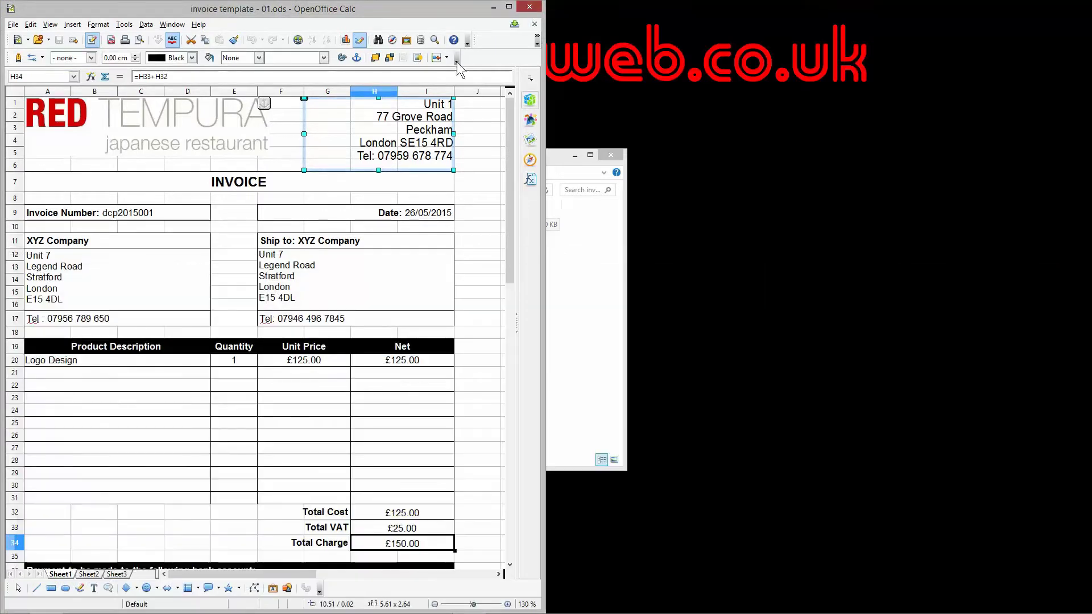
pyautogui.click(529, 7)
pyautogui.click(131, 190)
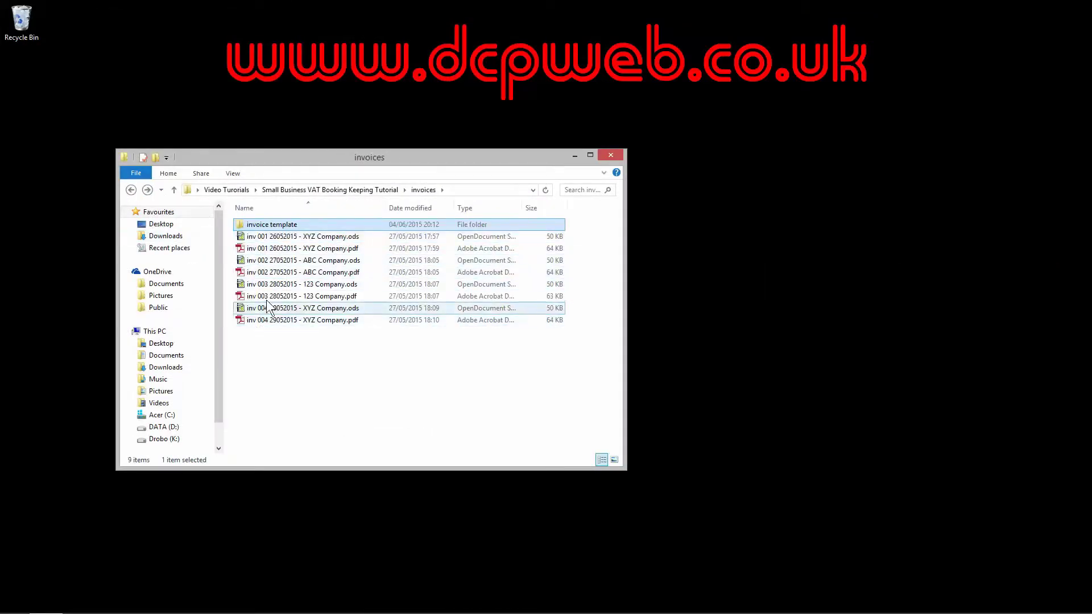
pyautogui.click(276, 239)
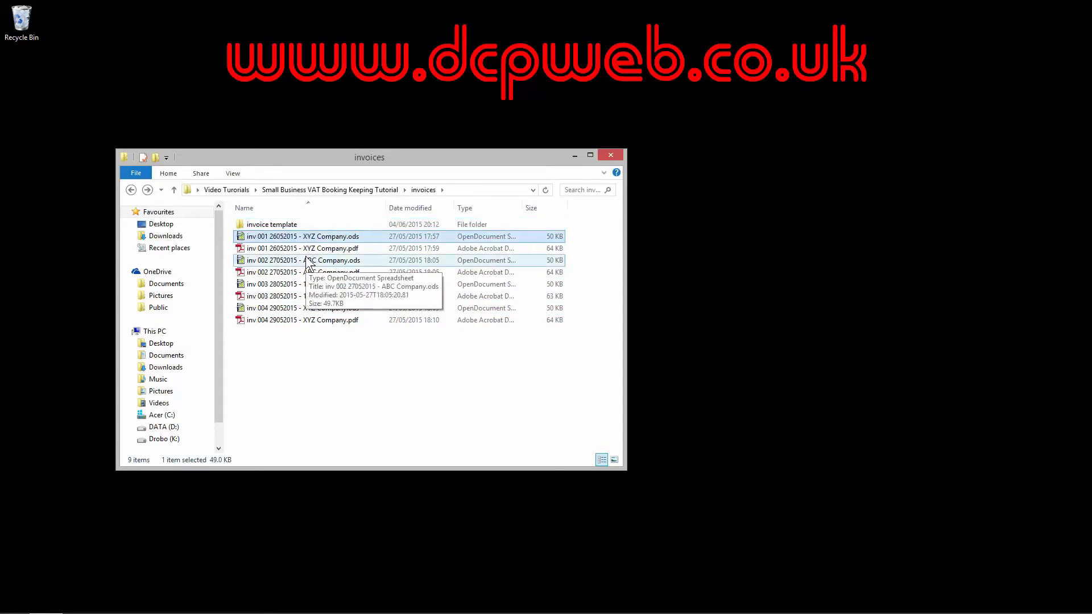
pyautogui.doubleClick(298, 320)
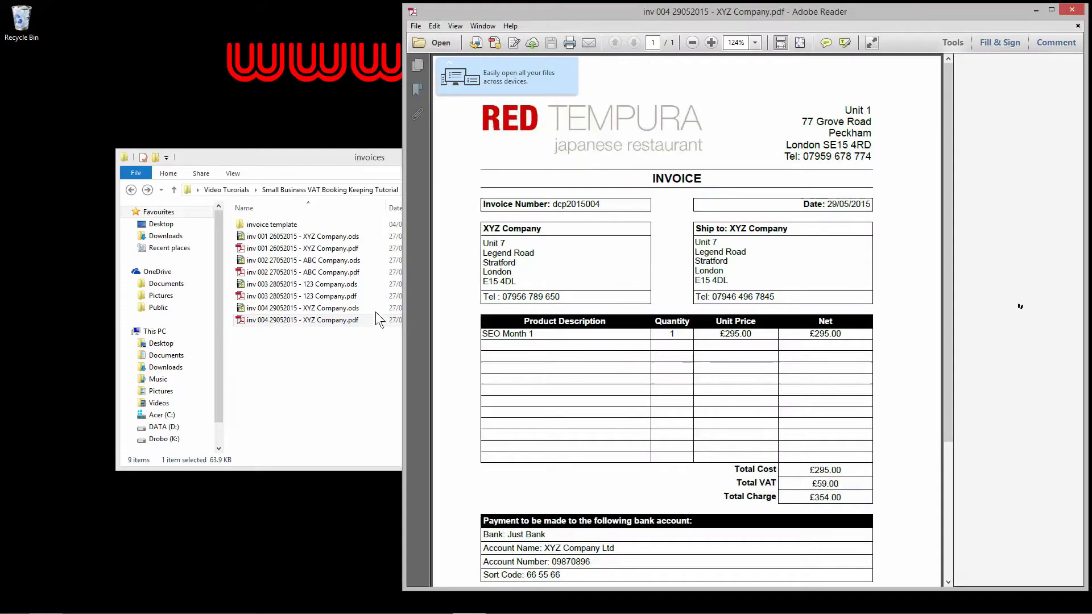
pyautogui.click(1066, 15)
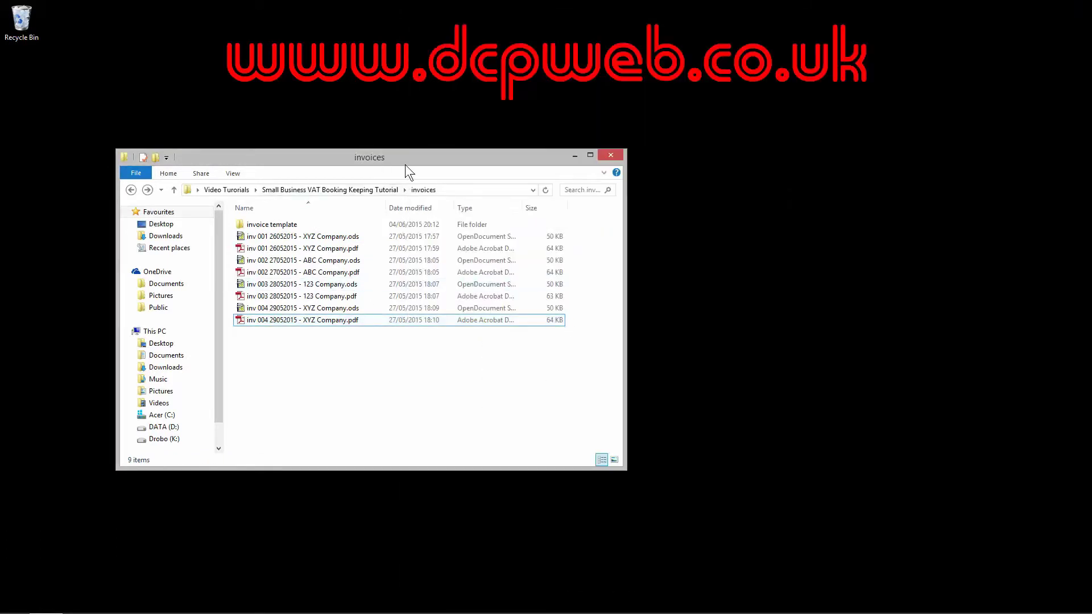
# Go back to the Small Business VAT Booking Keeping Tutorial folder and open Expenditure Tracker - 04062015.ods
pyautogui.moveTo(380, 165); pyautogui.dragTo(509, 166)
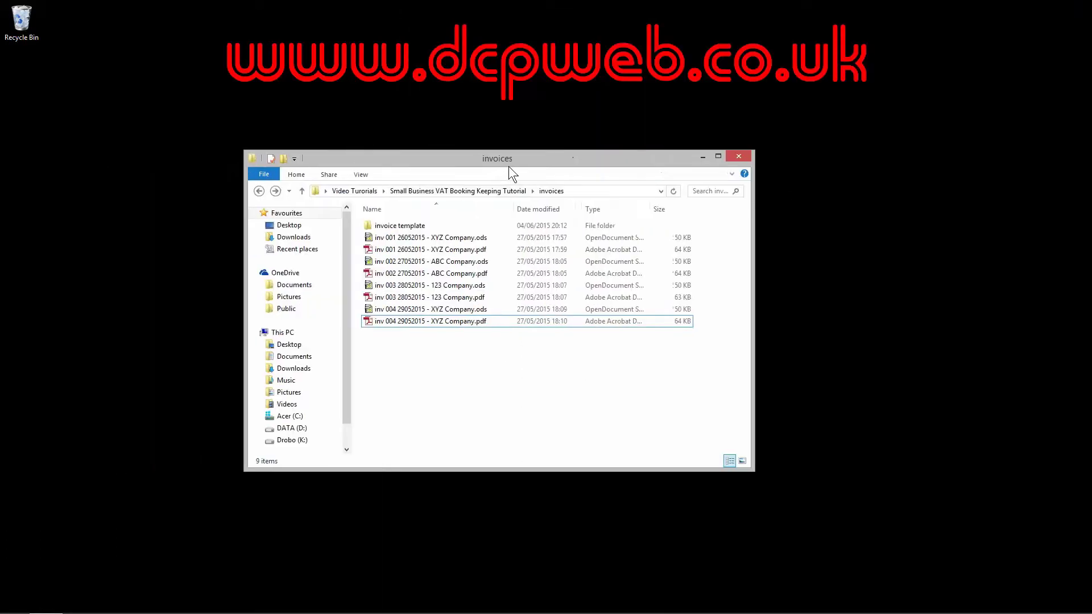
pyautogui.click(260, 190)
pyautogui.click(423, 237)
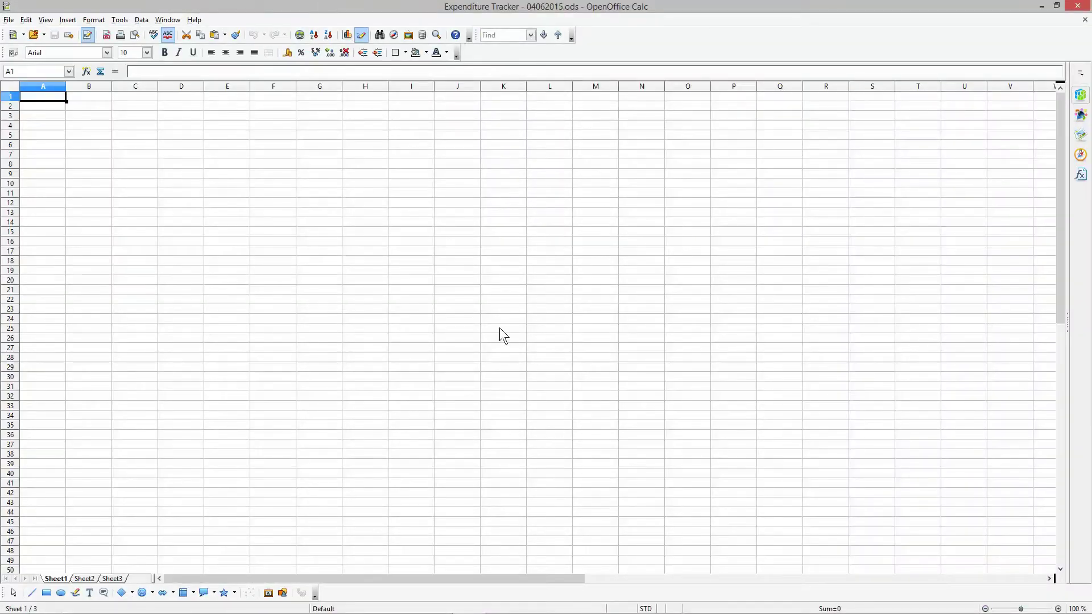
# Save the blank spreadsheet as Expenditure Tracker - 04062015.ods in ODF Spreadsheet format, replacing the existing file
pyautogui.click(8, 20)
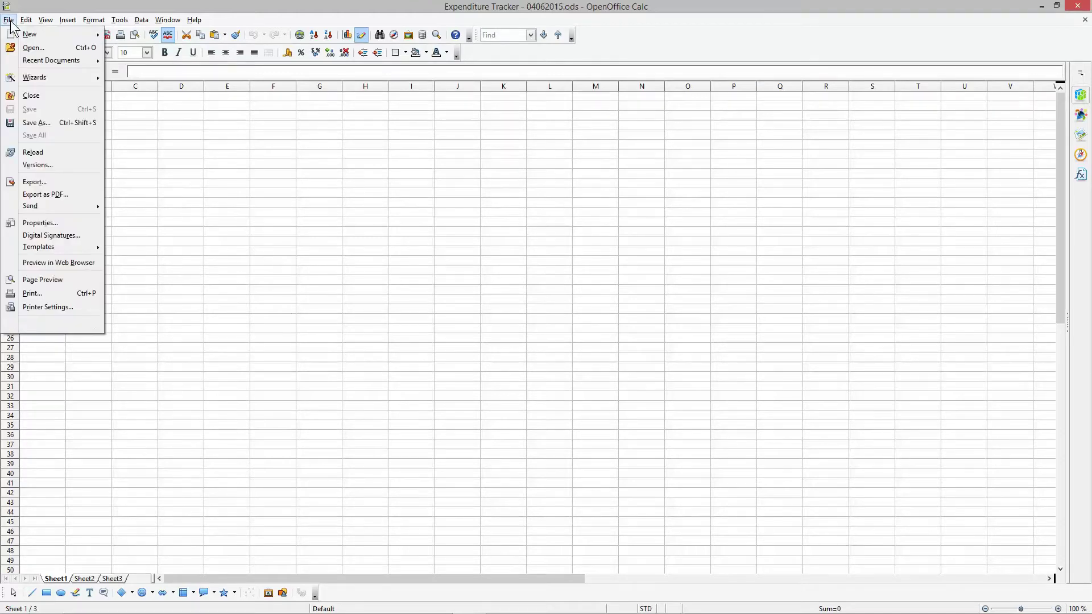
pyautogui.click(33, 123)
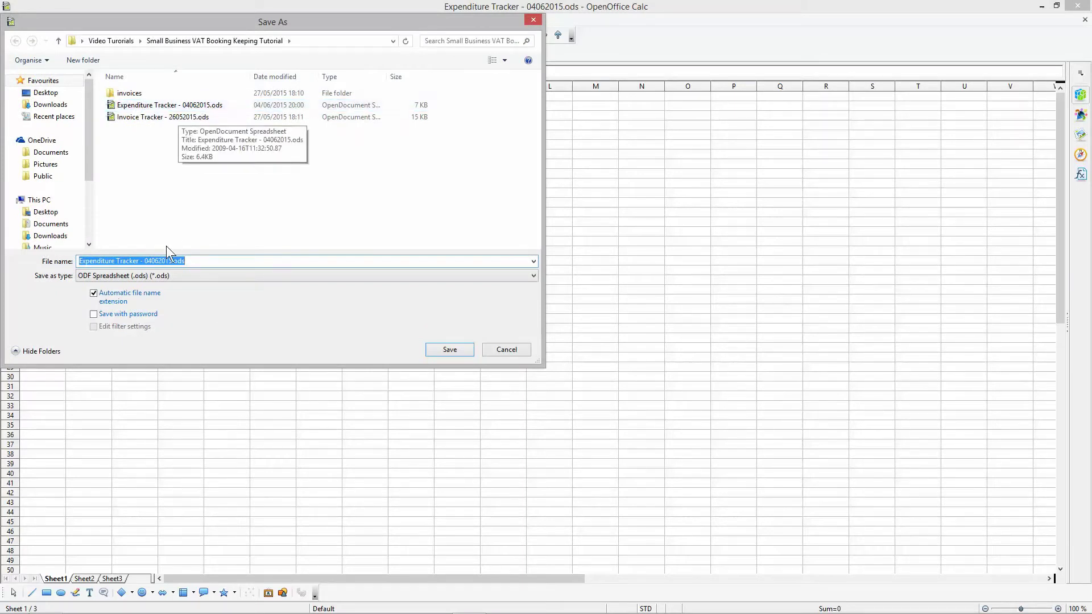
pyautogui.click(165, 106)
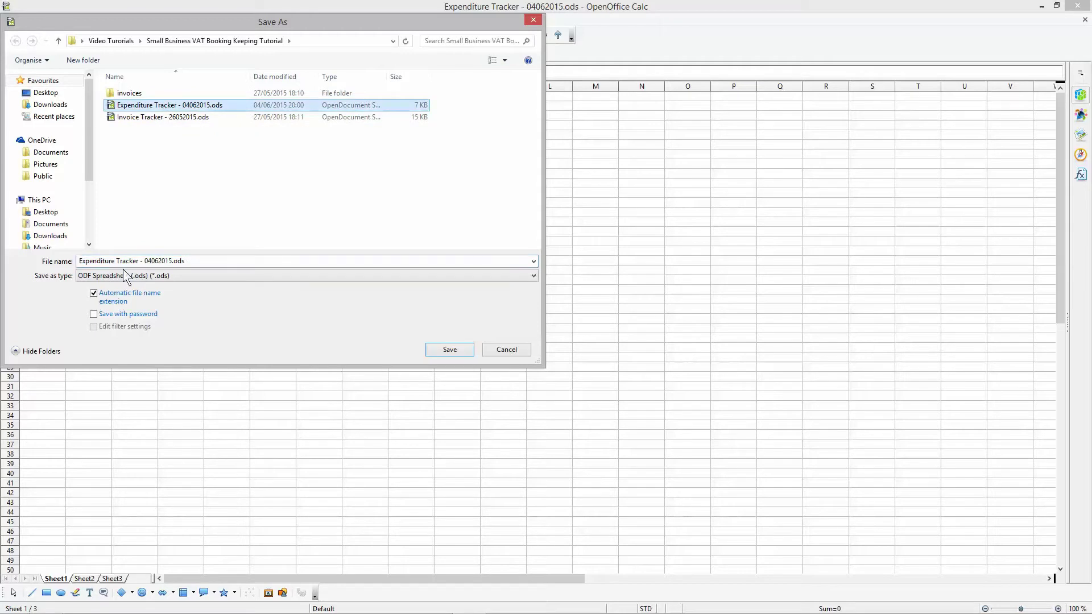
pyautogui.click(438, 346)
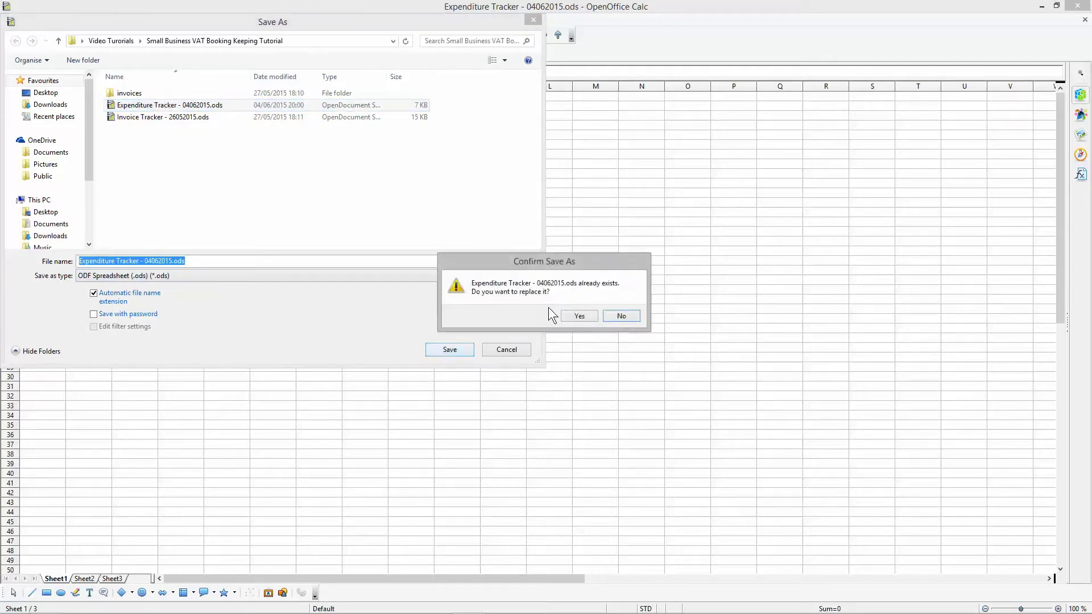
pyautogui.click(575, 315)
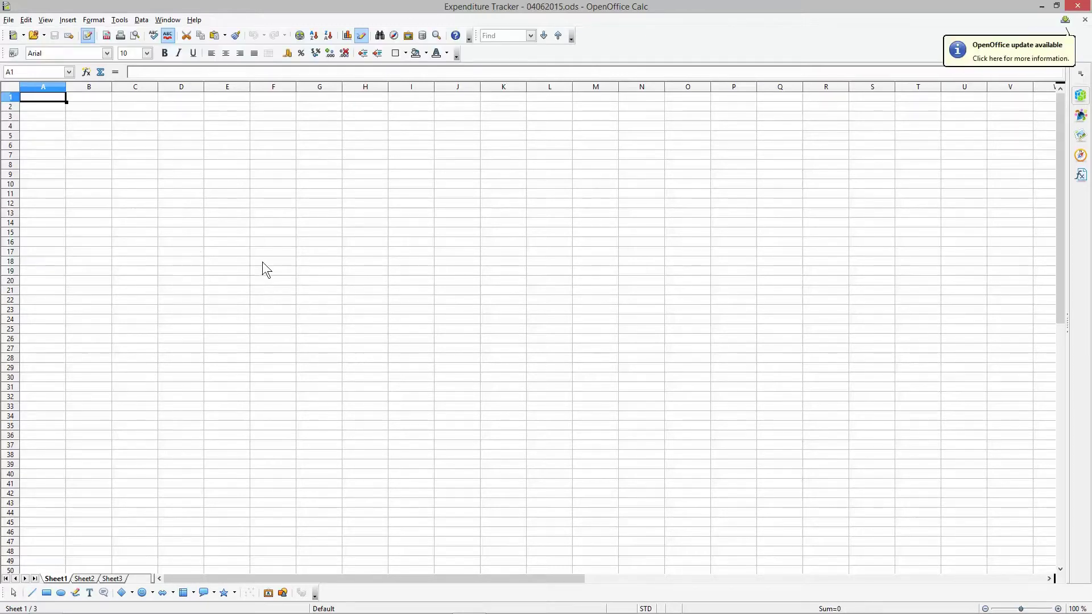
pyautogui.click(781, 167)
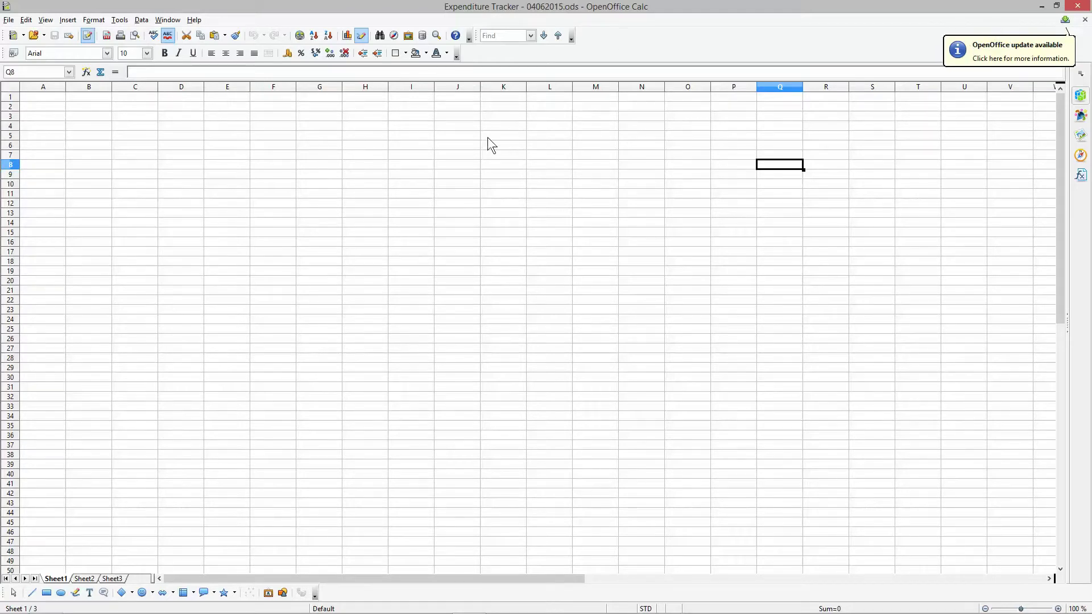
pyautogui.click(457, 125)
pyautogui.moveTo(51, 96); pyautogui.dragTo(450, 276)
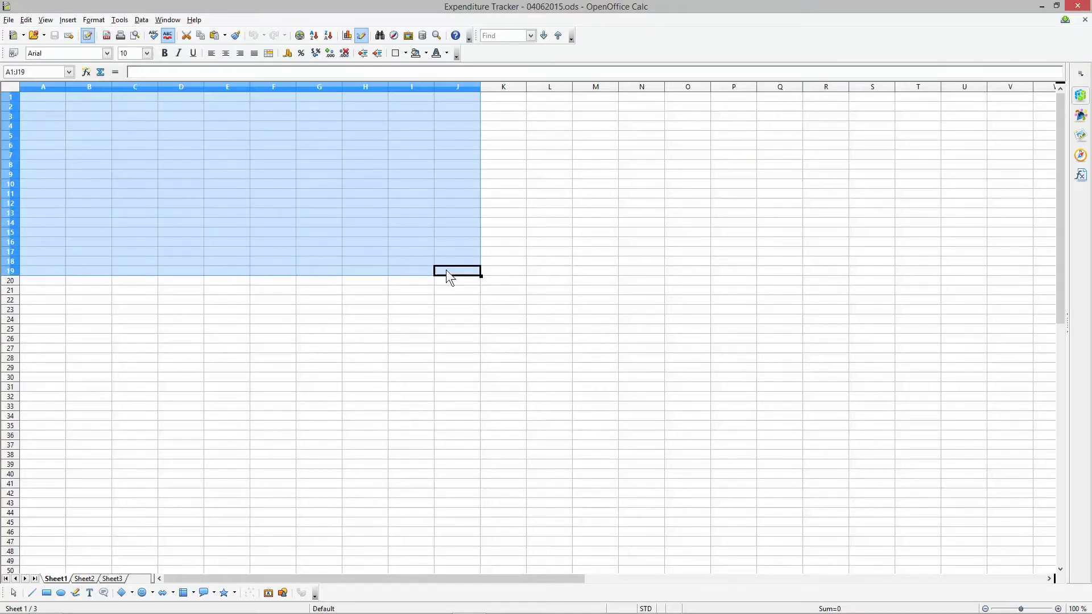
pyautogui.moveTo(447, 272); pyautogui.dragTo(442, 245)
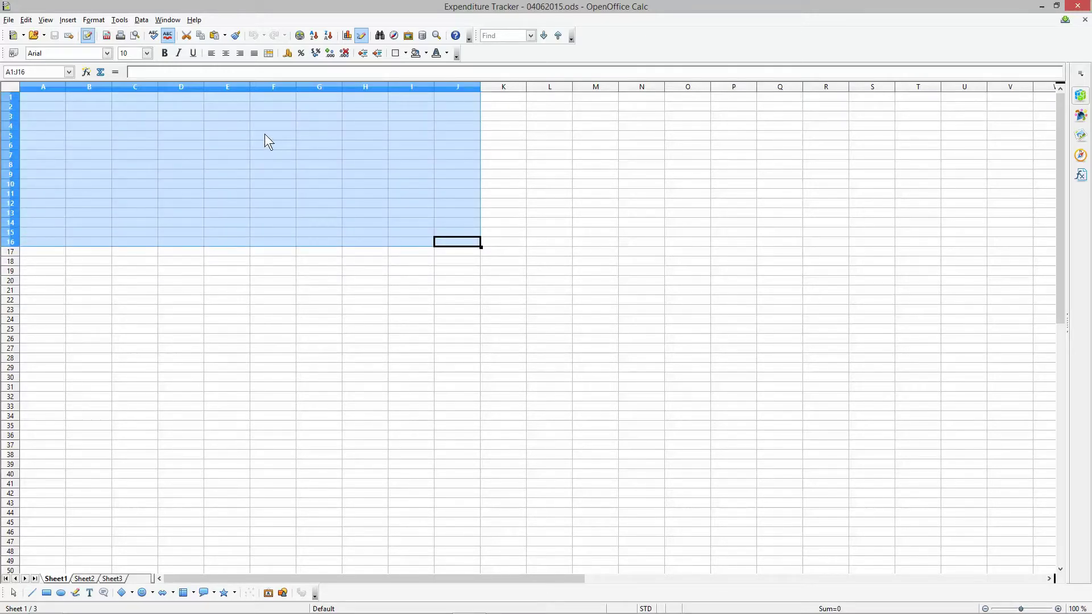
pyautogui.moveTo(29, 95); pyautogui.dragTo(441, 302)
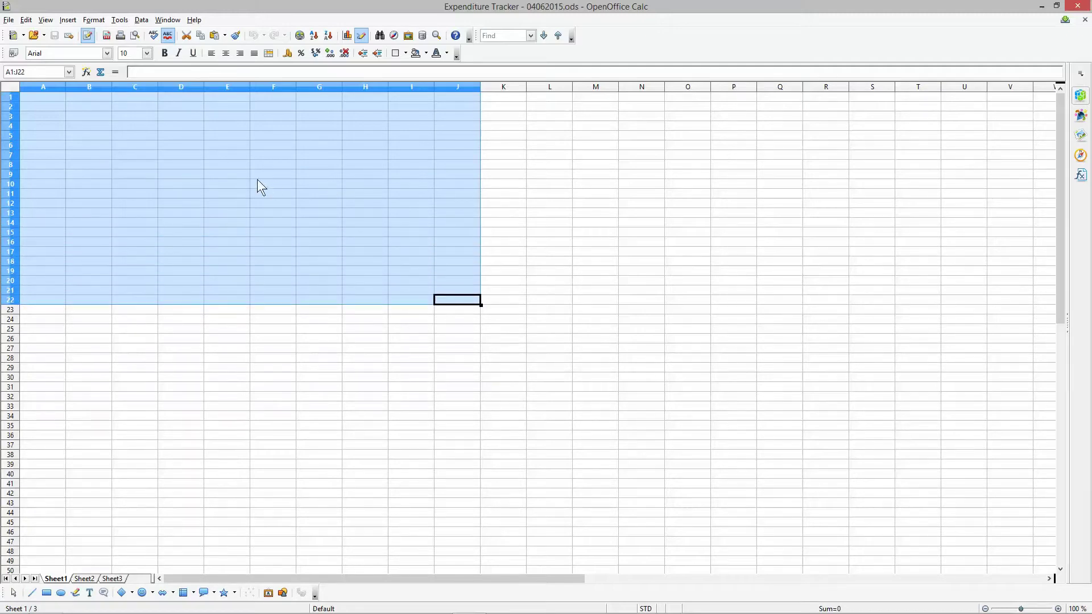
# Enter the heading "Invoice / Receipt Date" in cell A1 and widen column A to fit it
pyautogui.click(51, 100)
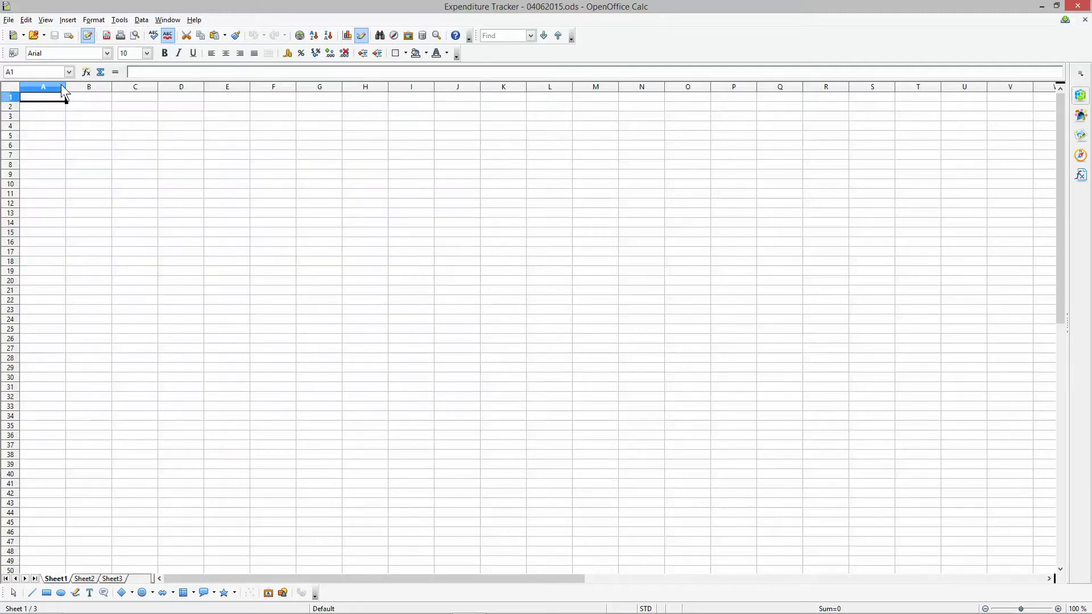
pyautogui.moveTo(83, 86); pyautogui.dragTo(86, 86)
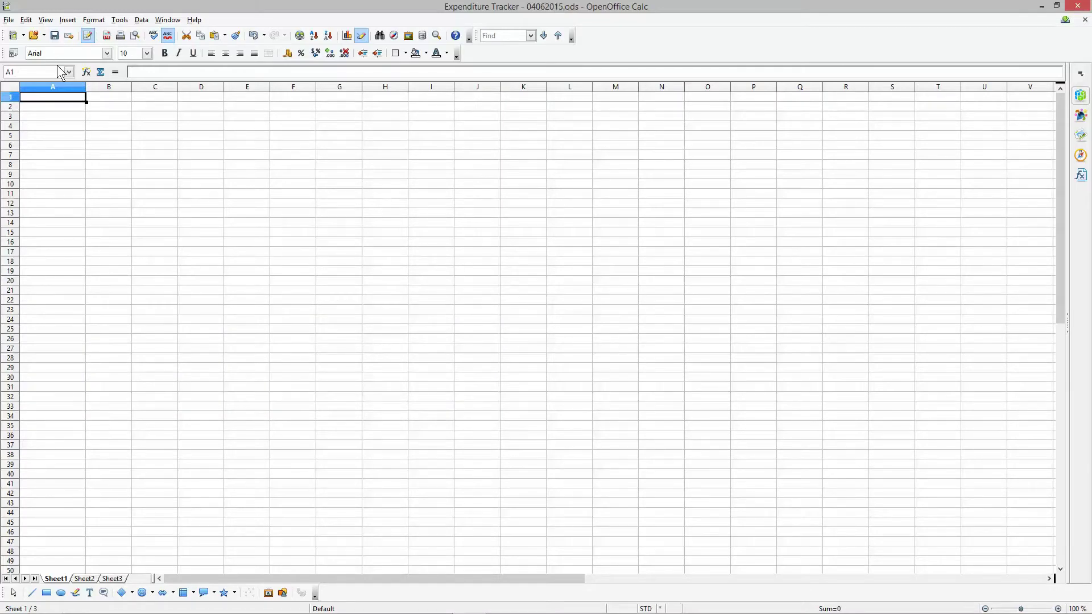
pyautogui.write('Invoice Date')
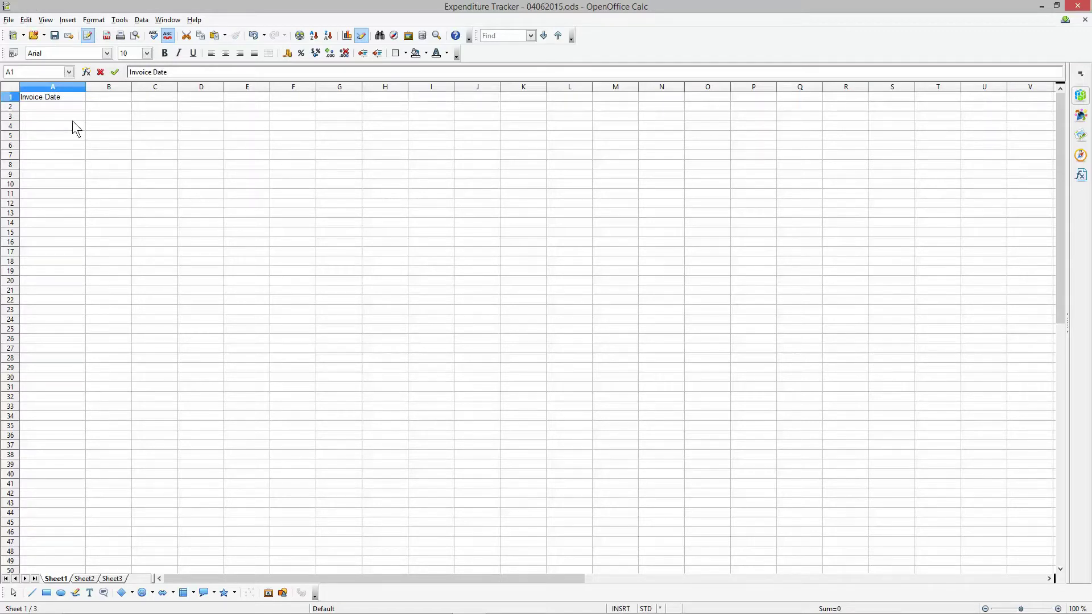
pyautogui.write(' / Receipt')
pyautogui.press('Return')
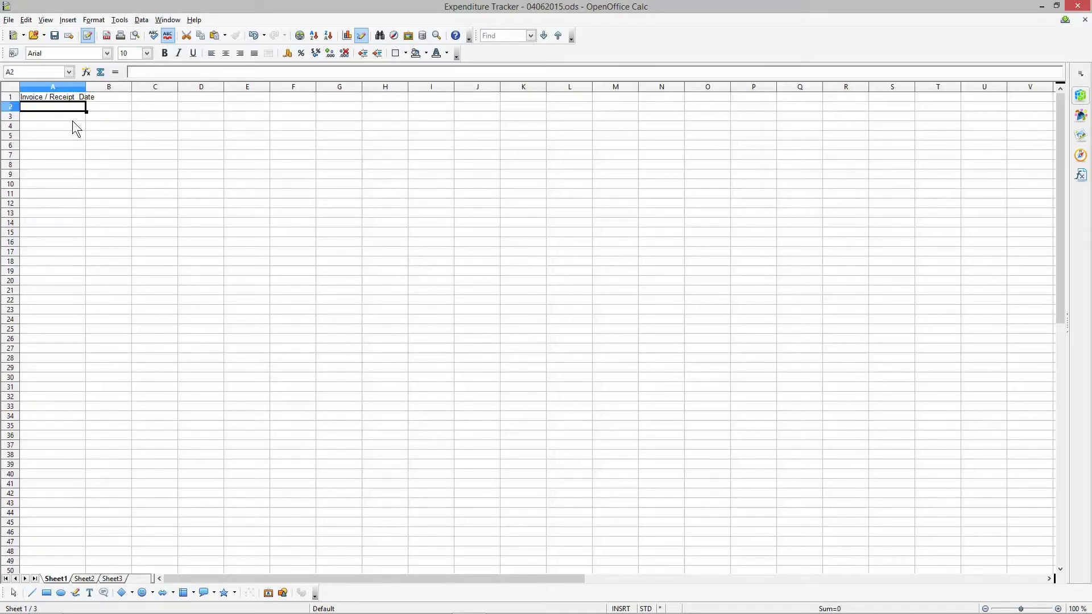
pyautogui.moveTo(85, 87); pyautogui.dragTo(100, 127)
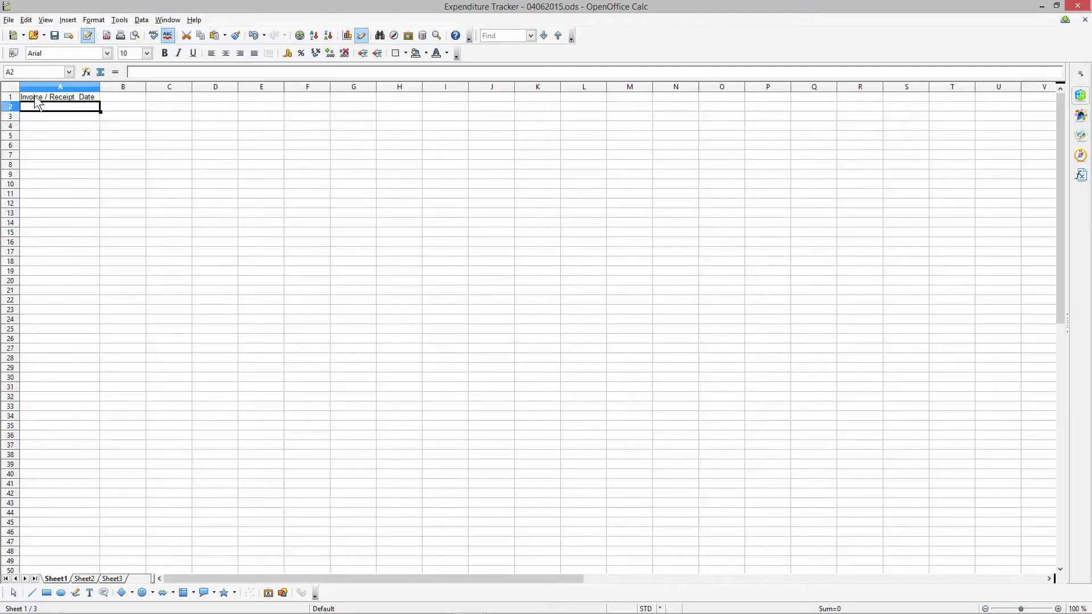
# Remove the extra space before "Date" in the cell A1 heading so it reads "Invoice / Receipt Date"
pyautogui.doubleClick(70, 95)
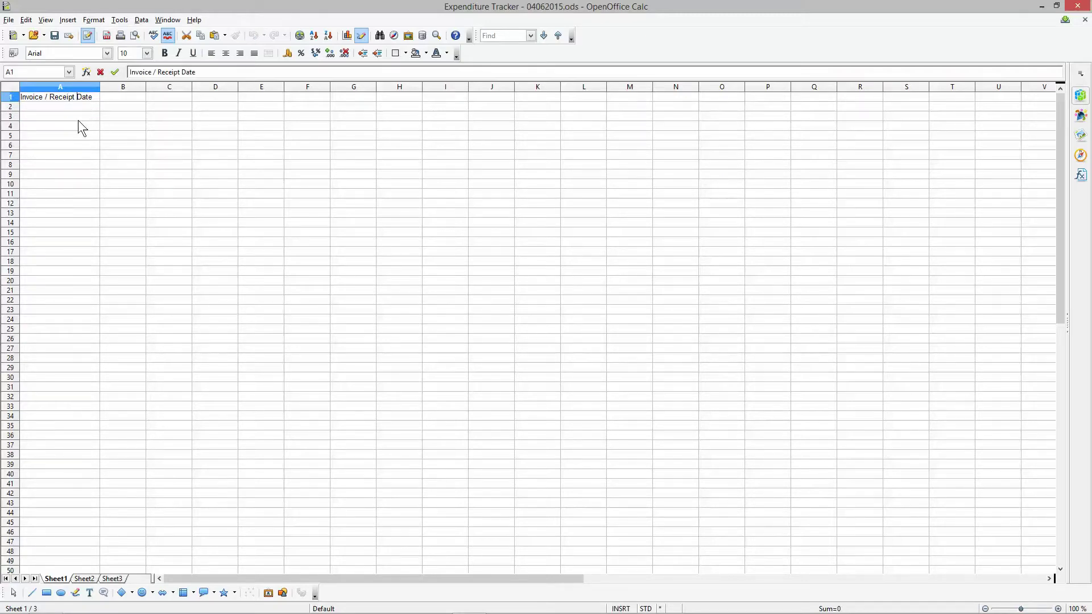
pyautogui.moveTo(50, 99); pyautogui.dragTo(18, 106)
pyautogui.click(43, 101)
pyautogui.press('Return')
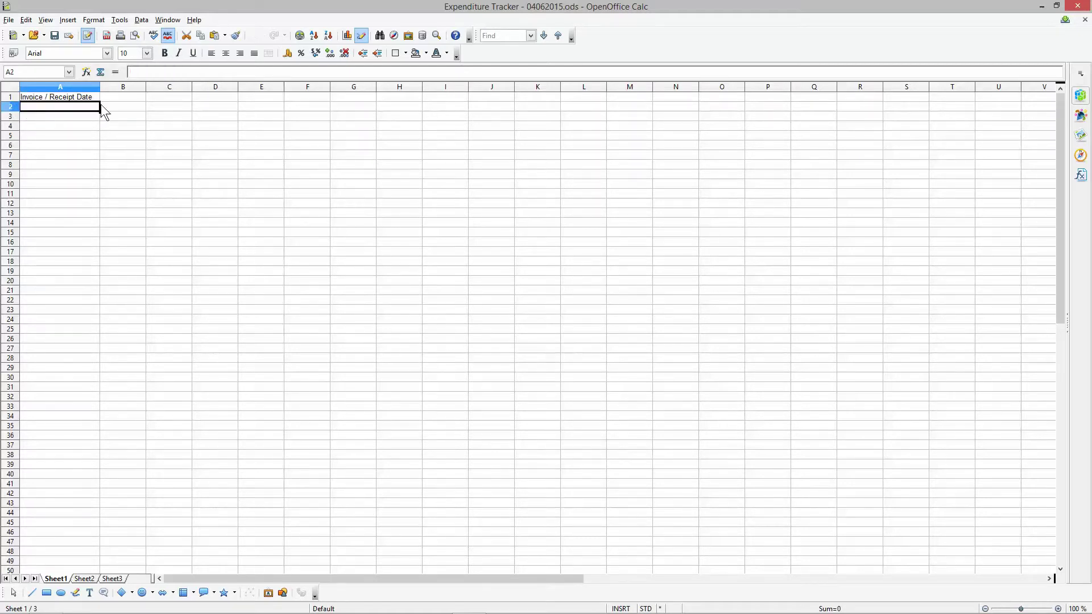
# Widen columns B and C and enter the headings "Date Paid" in B1 and "Description" in C1
pyautogui.click(123, 97)
pyautogui.moveTo(146, 85); pyautogui.dragTo(175, 86)
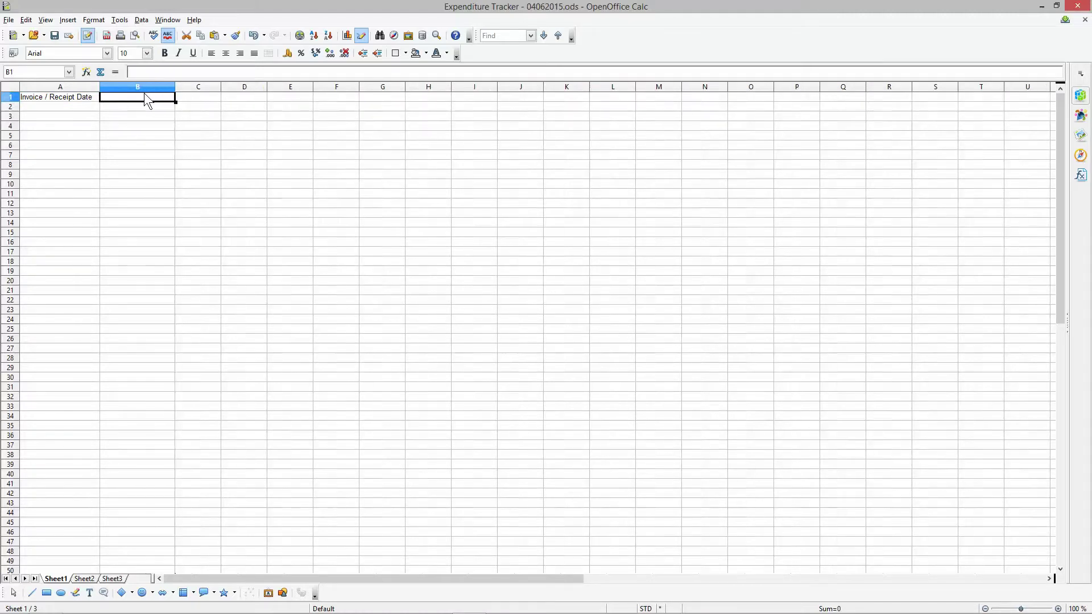
pyautogui.write('Date Paid')
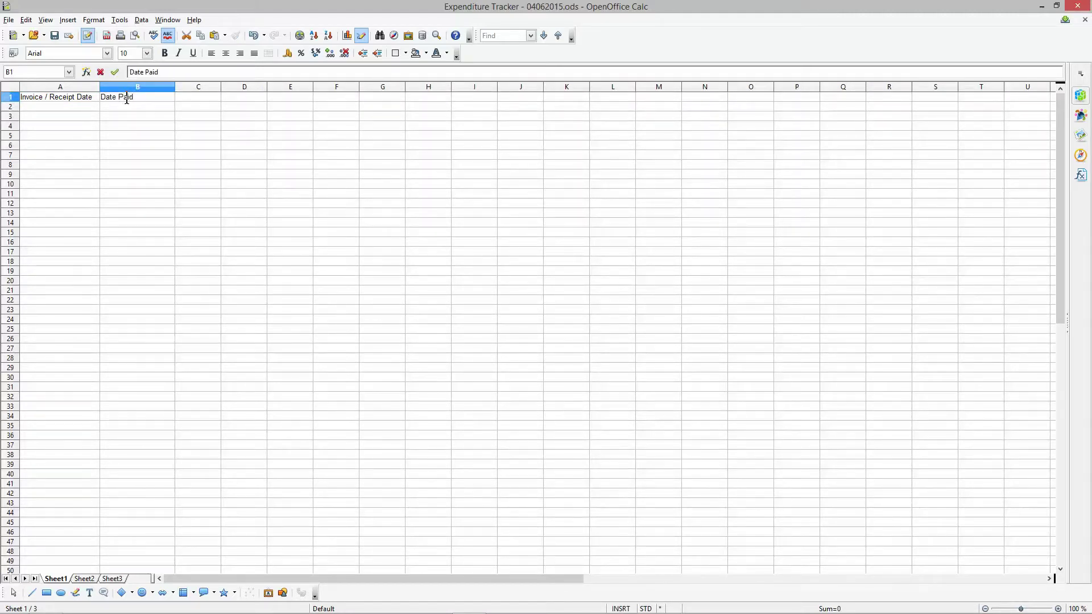
pyautogui.click(216, 98)
pyautogui.moveTo(221, 86); pyautogui.dragTo(285, 86)
pyautogui.write('Description')
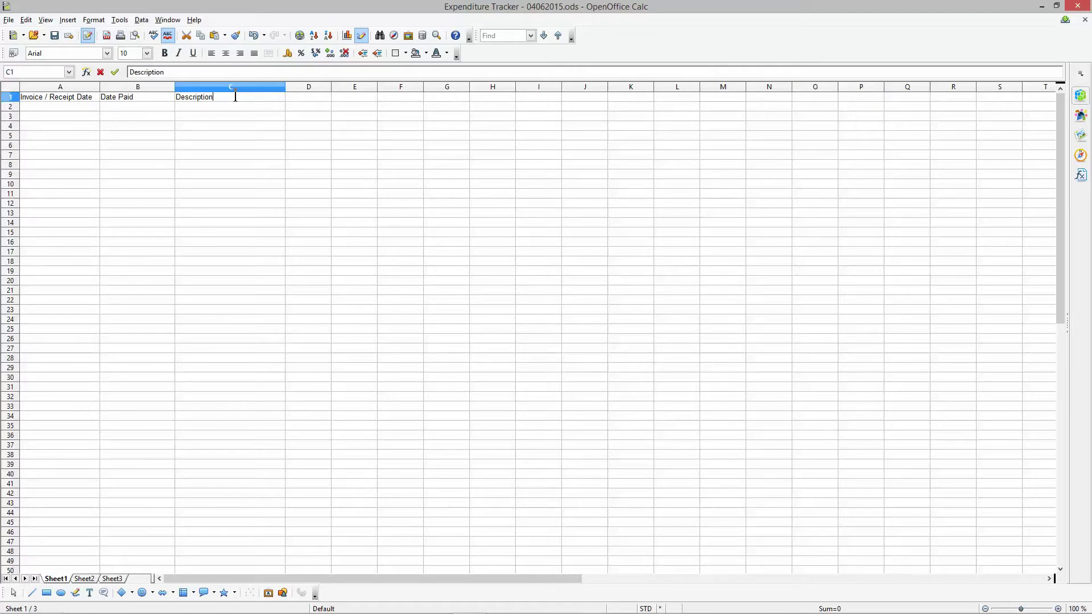
pyautogui.press('Return')
# Widen column D and enter the heading "Company" in cell D1
pyautogui.click(300, 97)
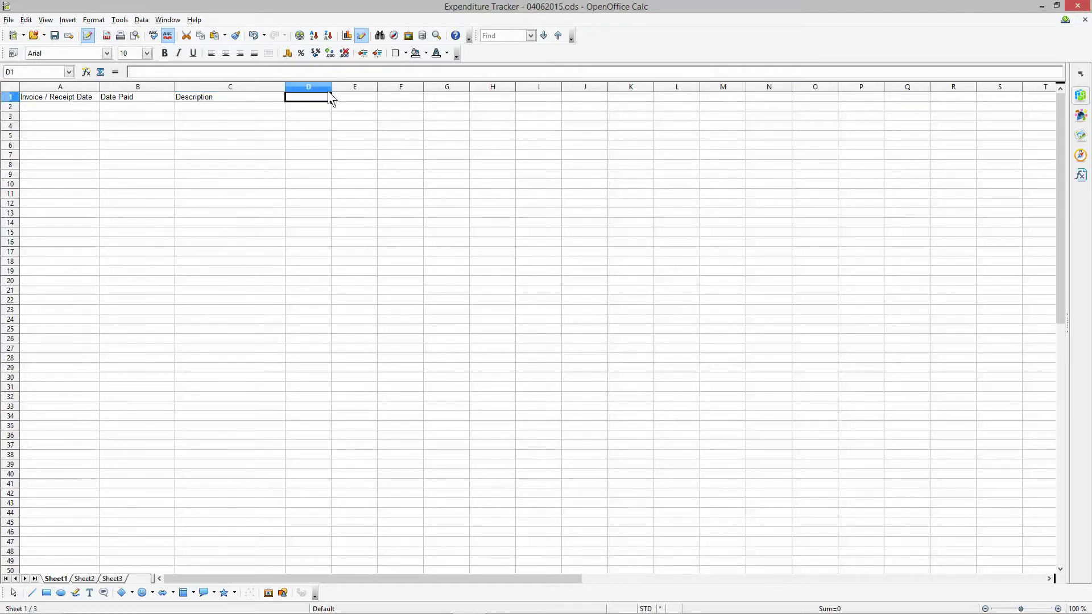
pyautogui.moveTo(331, 86); pyautogui.dragTo(376, 87)
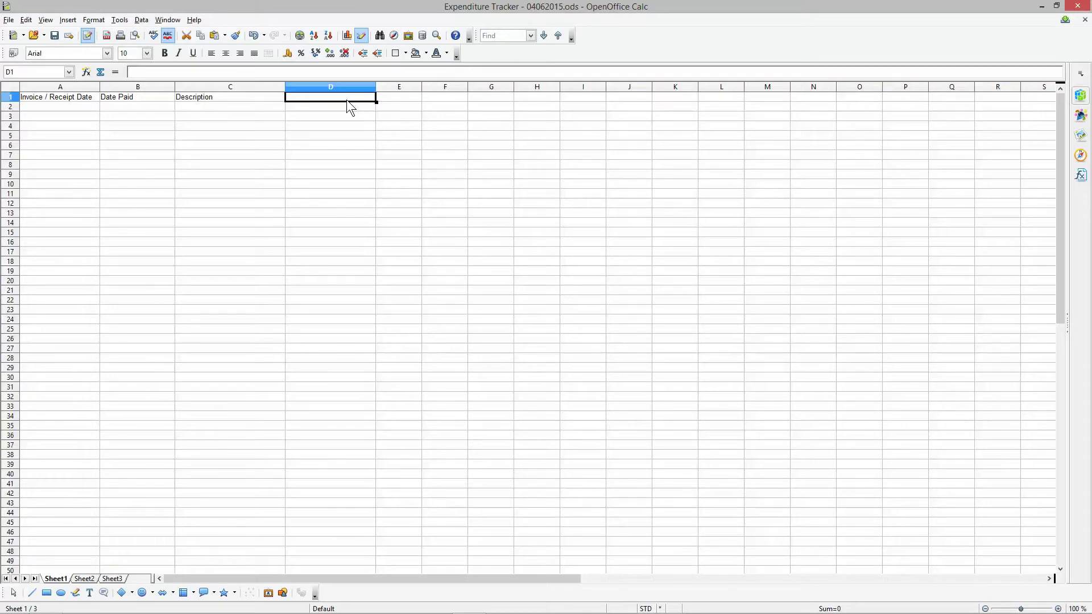
pyautogui.write('Company')
pyautogui.press('Return')
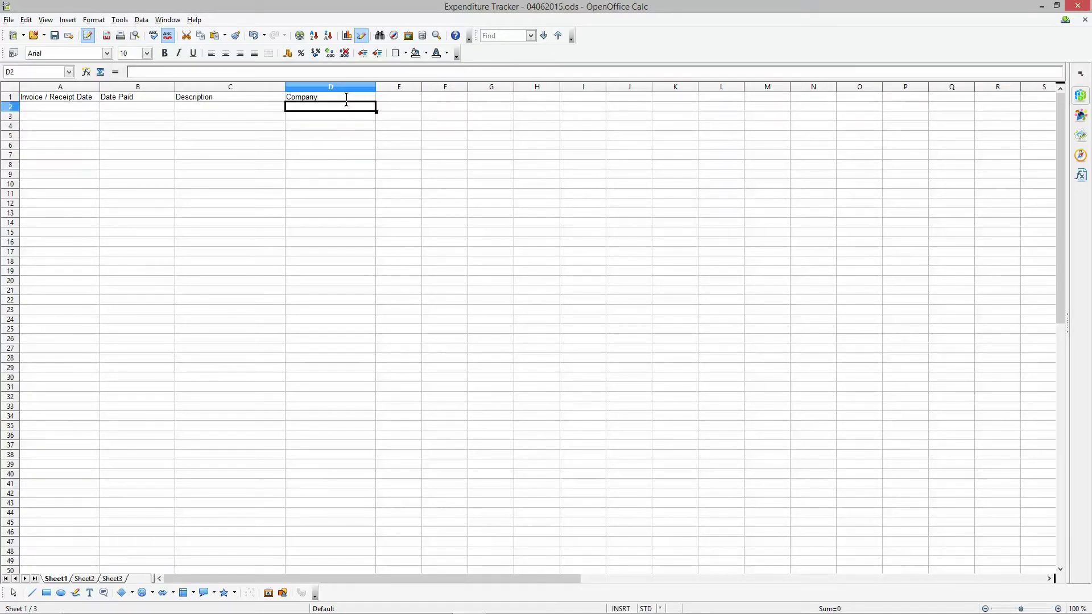
pyautogui.click(349, 94)
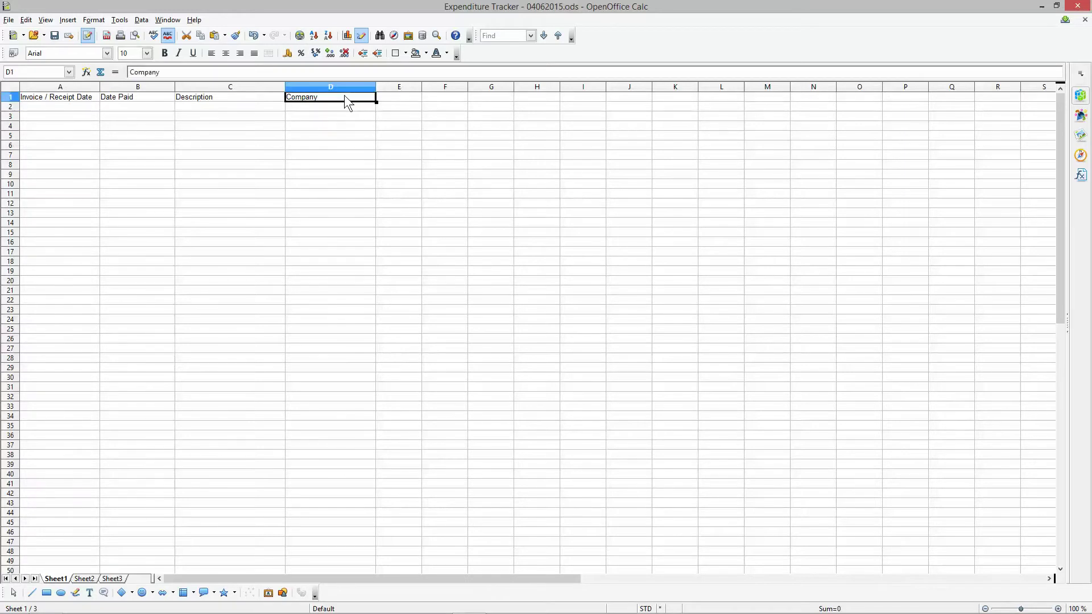
# Widen column E beside the Company column, reducing it slightly after the first adjustment
pyautogui.moveTo(422, 87); pyautogui.dragTo(495, 87)
pyautogui.click(448, 98)
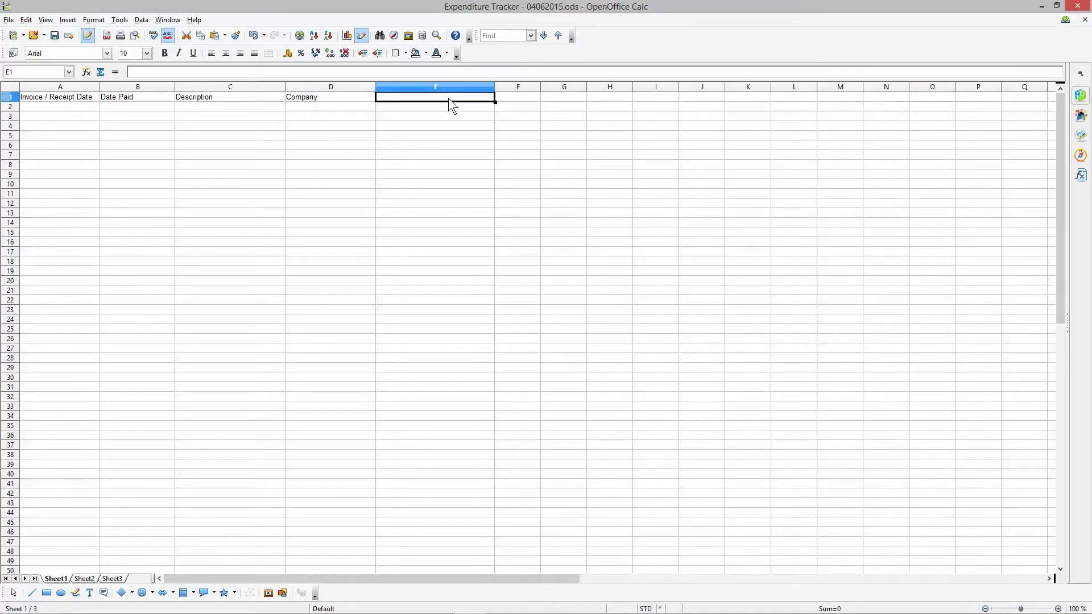
pyautogui.click(499, 87)
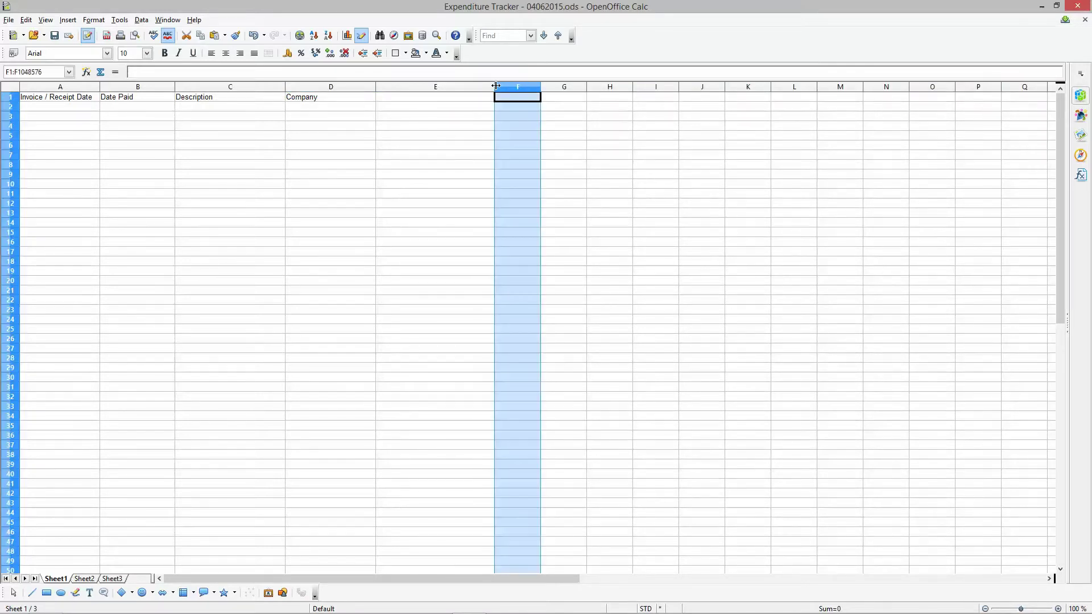
pyautogui.click(474, 96)
pyautogui.moveTo(494, 86); pyautogui.dragTo(483, 86)
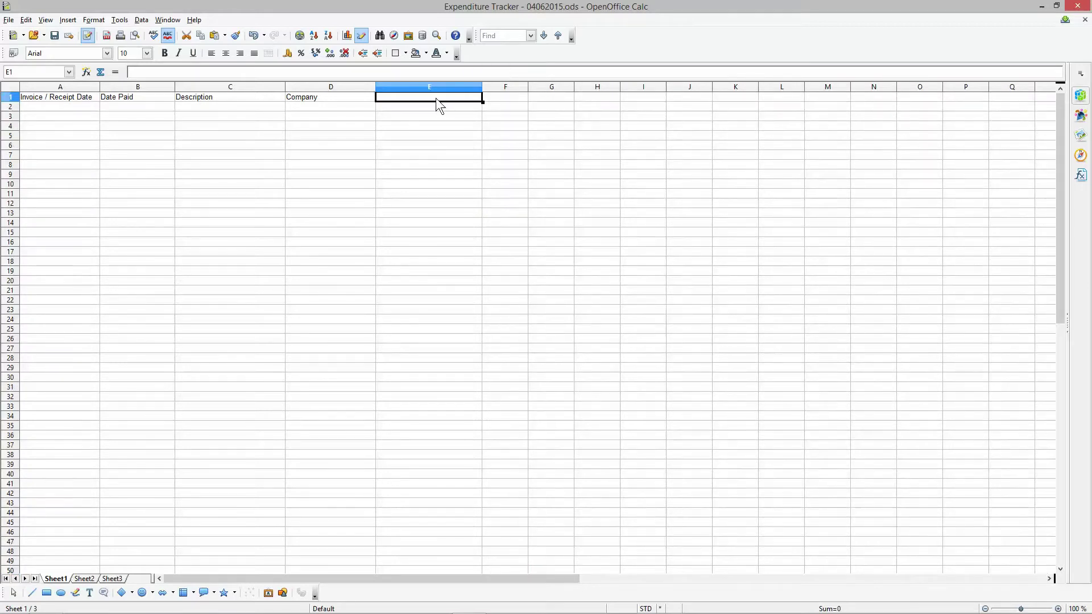
# Enter the headings "Ex VAT", "VAT" and "Inc VAT" in cells E1 to G1 and narrow column E
pyautogui.doubleClick(435, 98)
pyautogui.write('Ex VAT')
pyautogui.press('Tab')
pyautogui.press('F2')
pyautogui.write('VAT')
pyautogui.press('Tab')
pyautogui.press('F2')
pyautogui.write('Inc VAT')
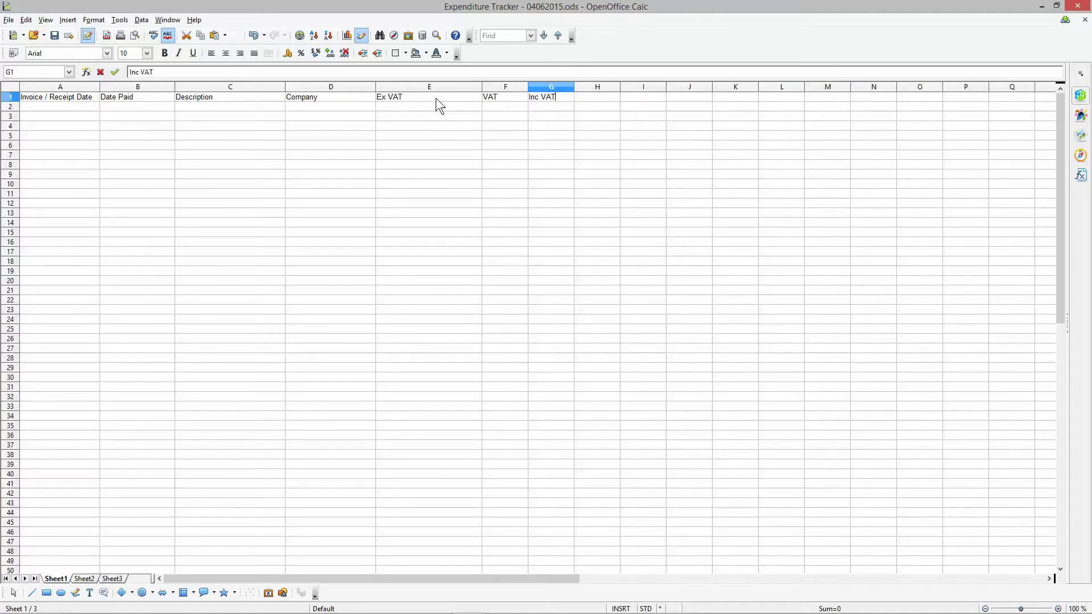
pyautogui.click(427, 126)
pyautogui.moveTo(481, 84); pyautogui.dragTo(438, 85)
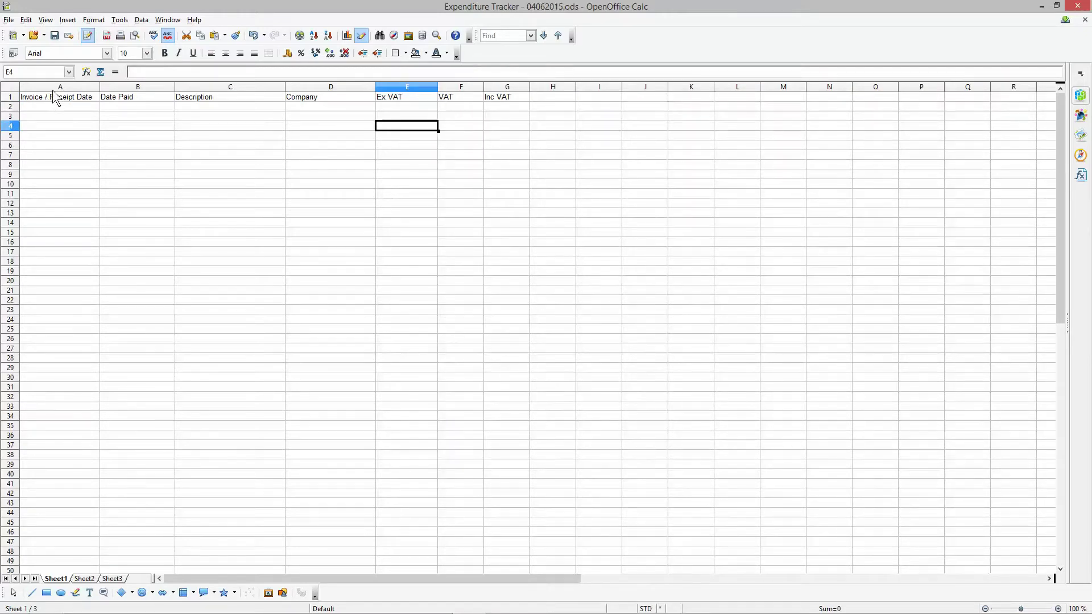
# Format columns A and B as dates in DD/MM/YY format with the Default - English (UK) language
pyautogui.moveTo(53, 87); pyautogui.dragTo(110, 87)
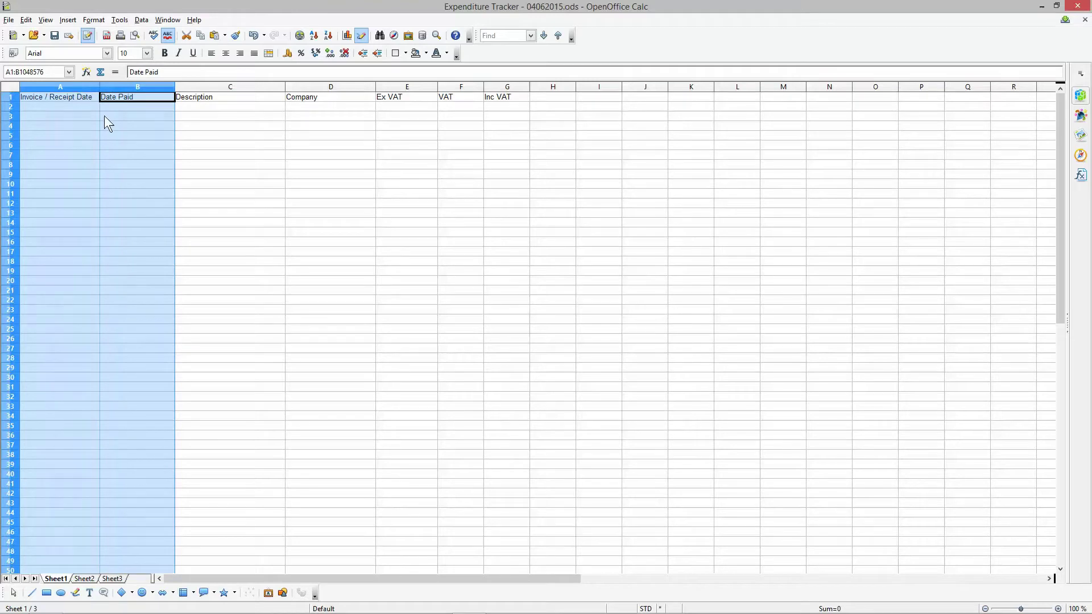
pyautogui.rightClick(100, 102)
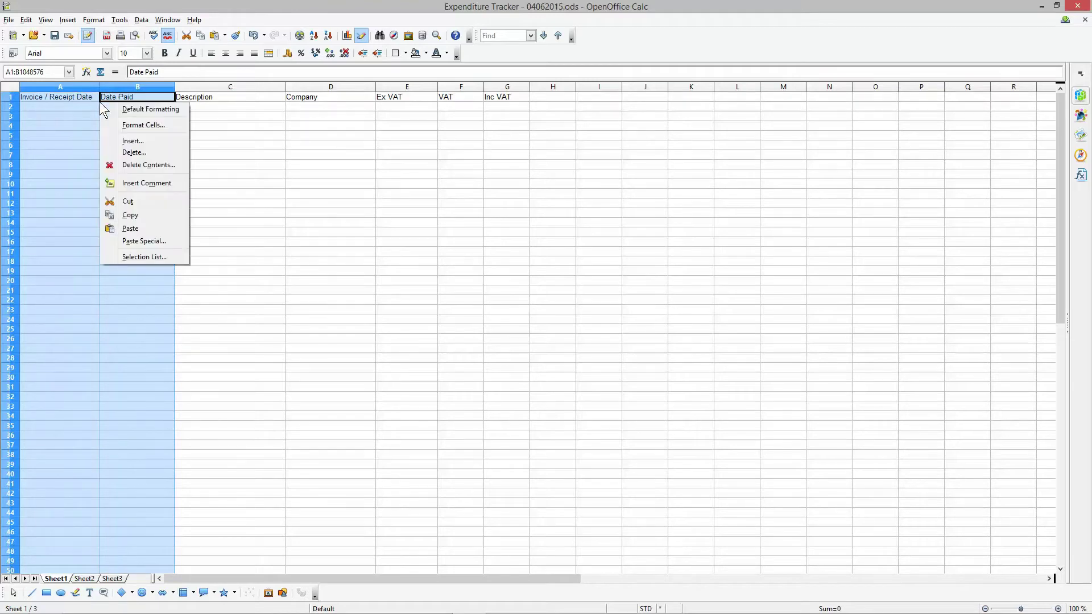
pyautogui.click(129, 127)
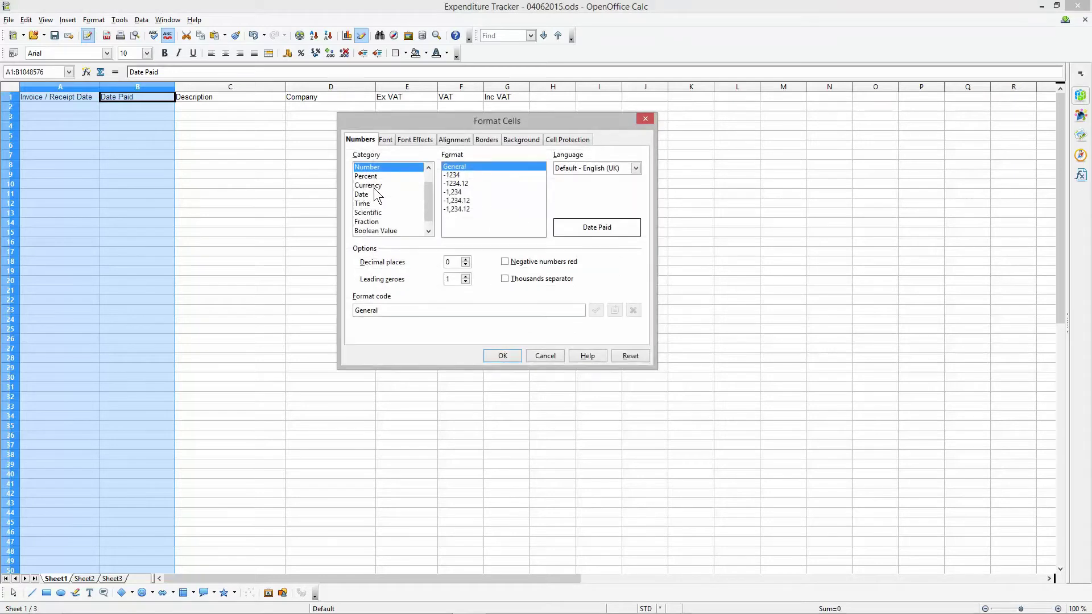
pyautogui.click(370, 186)
pyautogui.click(364, 194)
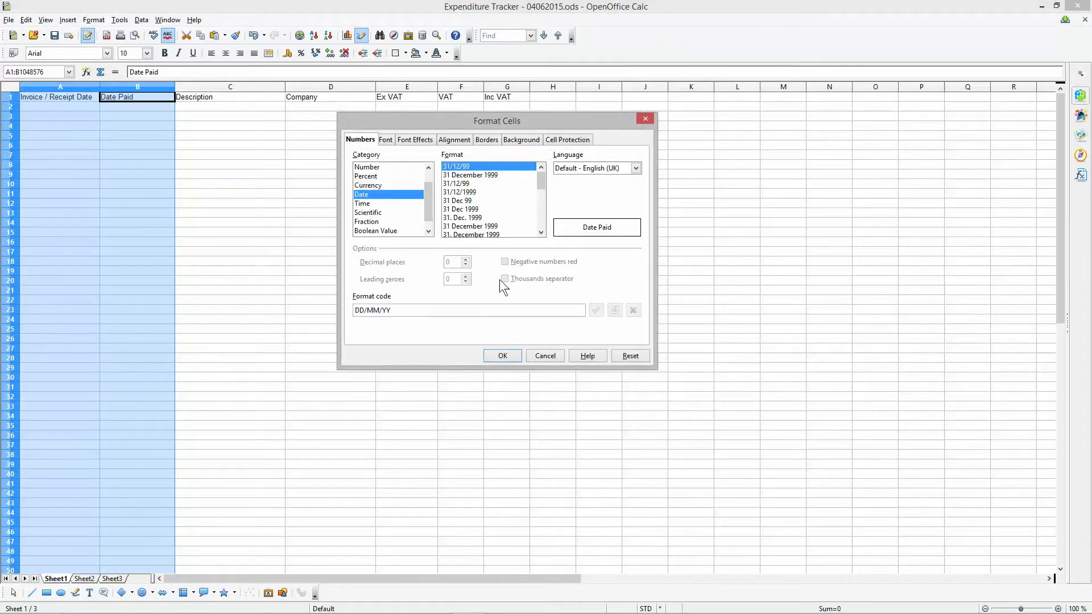
pyautogui.click(502, 356)
pyautogui.click(582, 169)
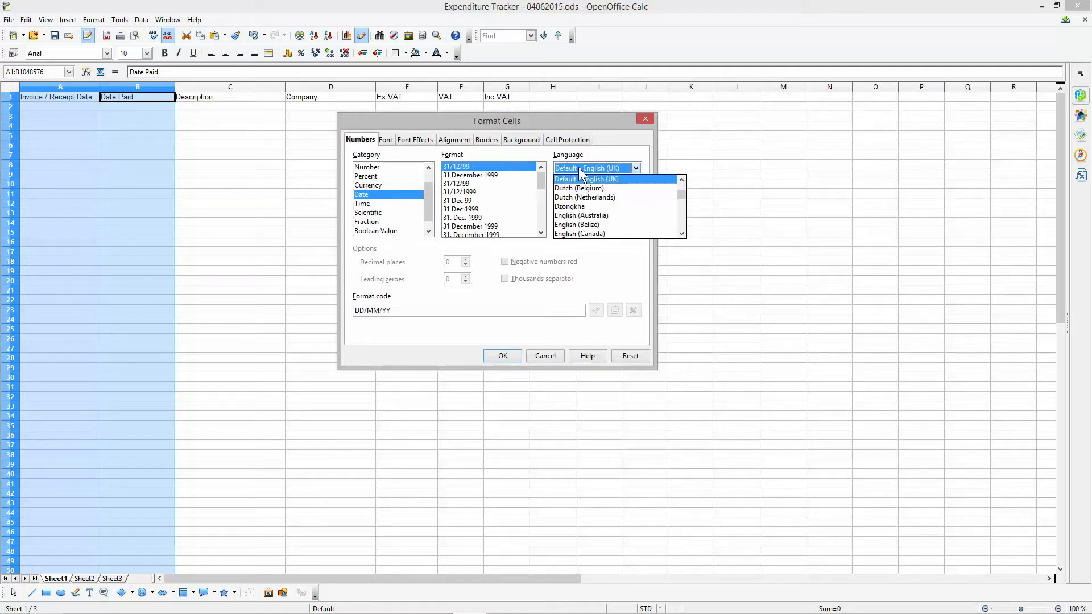
pyautogui.click(578, 167)
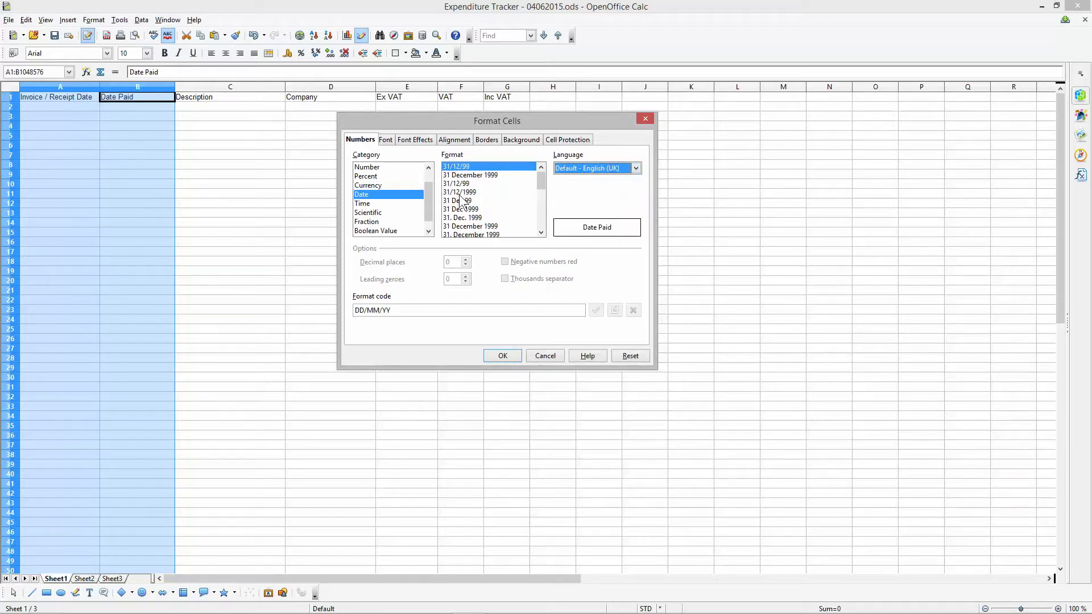
pyautogui.click(498, 355)
# Format columns E to G as GBP £ English (UK) currency with two decimal places, thousands separator and red negatives
pyautogui.moveTo(391, 89); pyautogui.dragTo(500, 93)
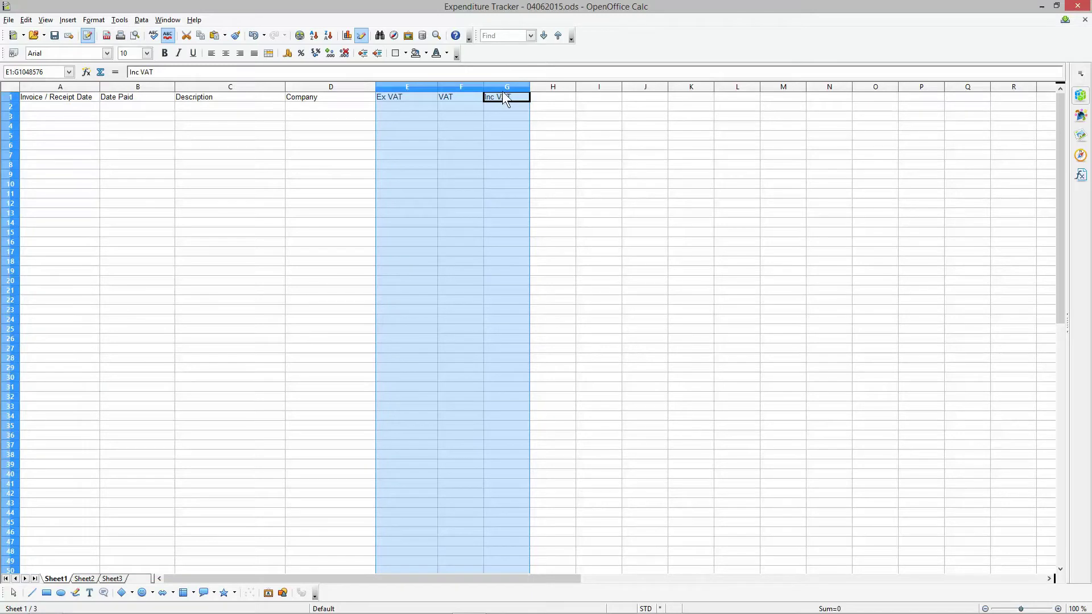
pyautogui.rightClick(444, 125)
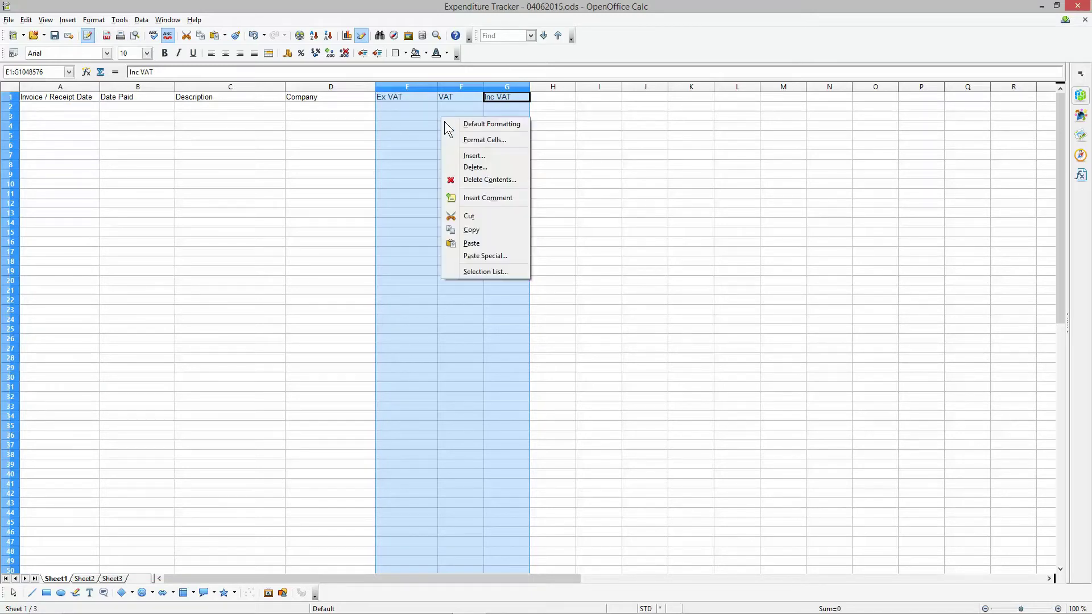
pyautogui.click(484, 141)
pyautogui.click(377, 186)
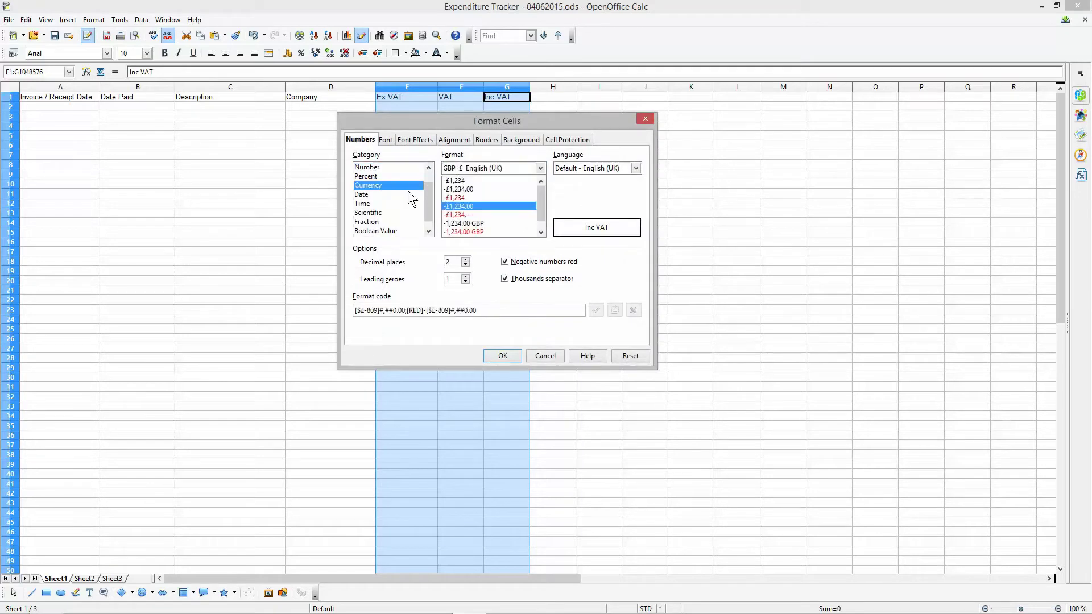
pyautogui.click(585, 168)
pyautogui.click(585, 168)
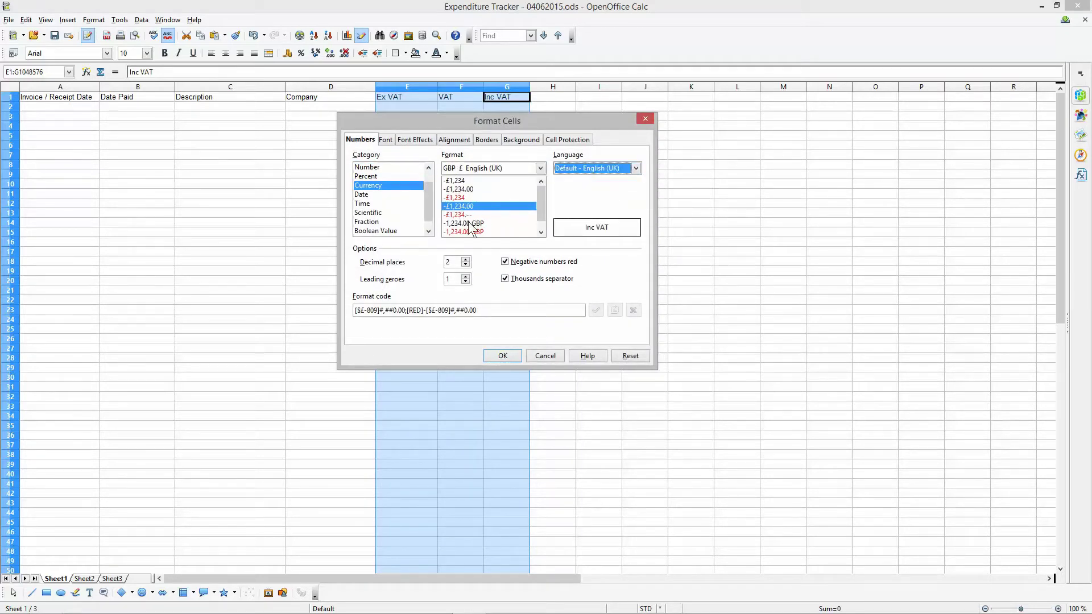
pyautogui.click(503, 356)
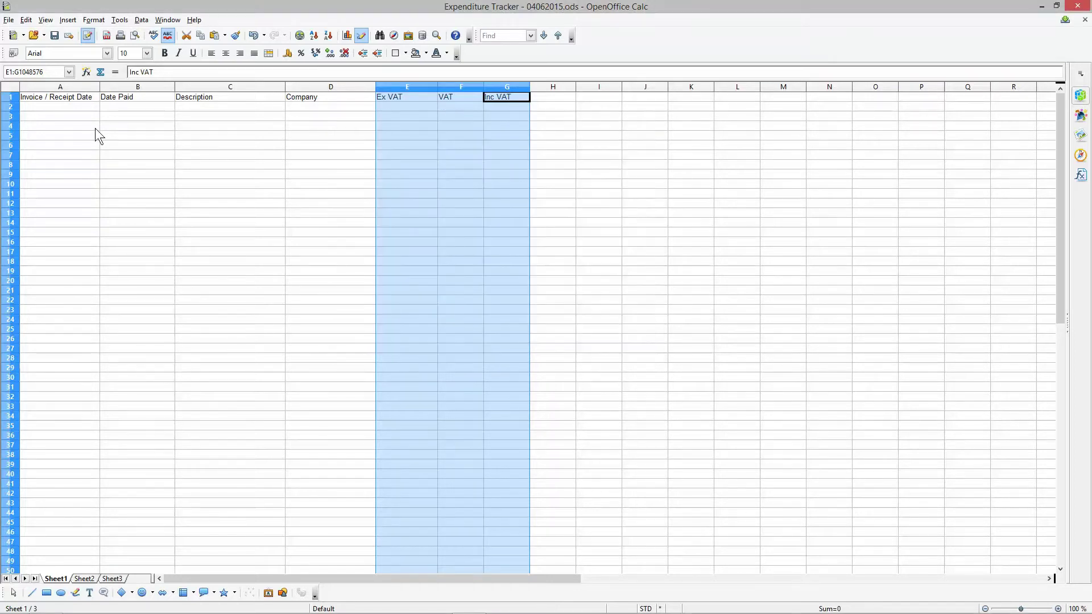
# Make the heading row bold and fit column A's width to its bold heading
pyautogui.click(9, 97)
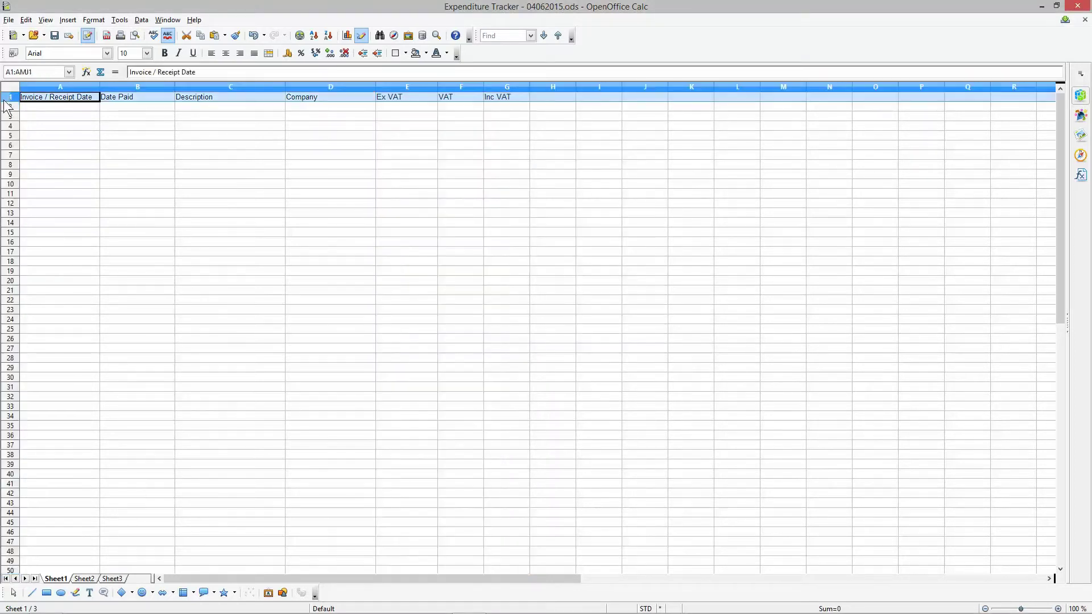
pyautogui.click(165, 54)
pyautogui.click(124, 109)
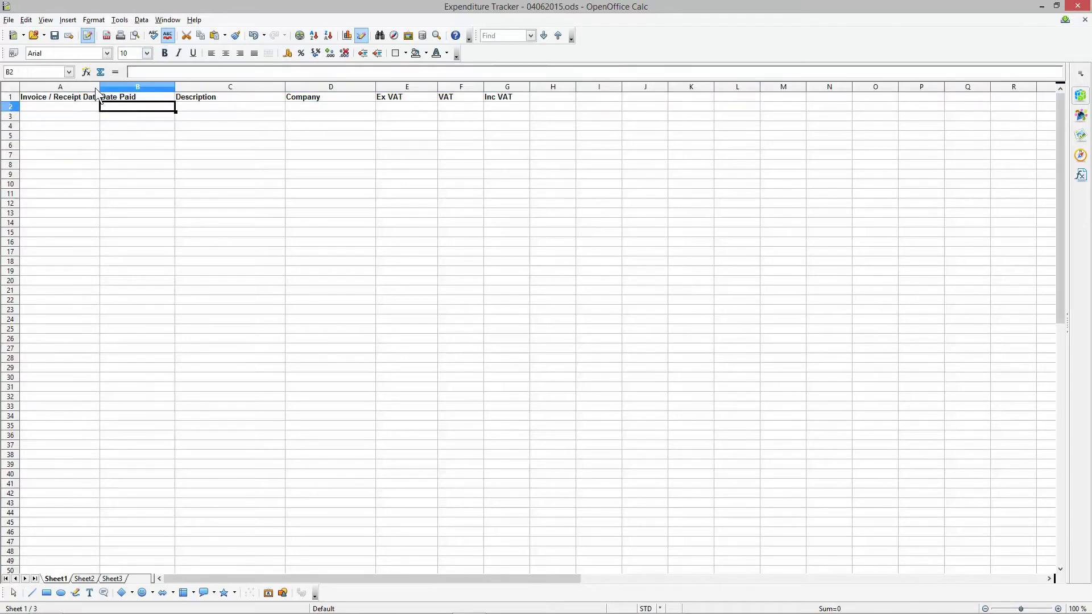
pyautogui.doubleClick(99, 85)
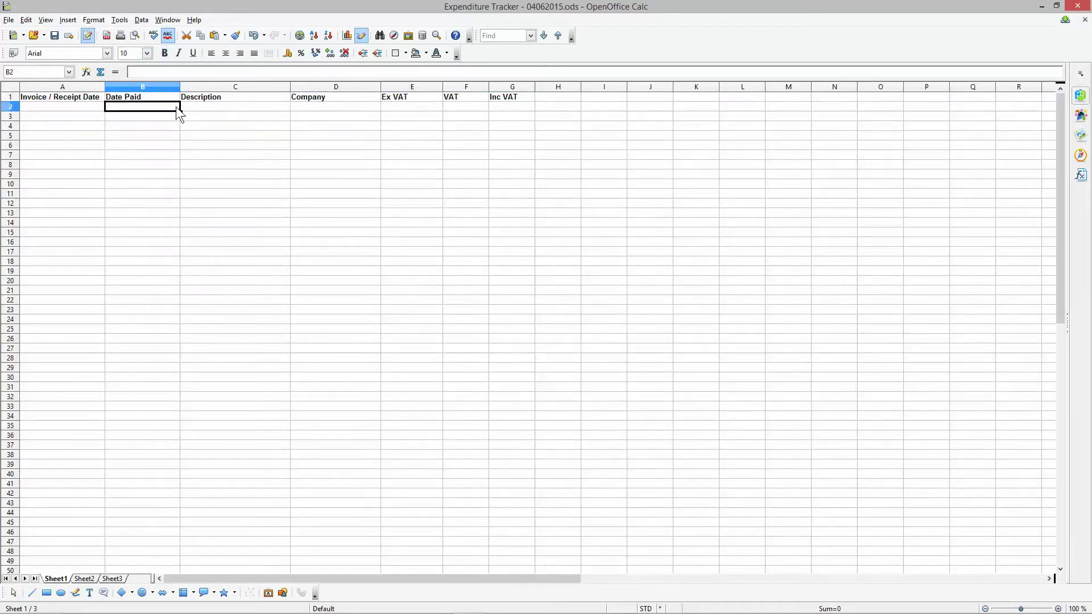
# Save the spreadsheet and enter the date 04/06/2015 in cell A2 under Invoice / Receipt Date
pyautogui.click(53, 33)
pyautogui.click(56, 107)
pyautogui.moveTo(85, 613)
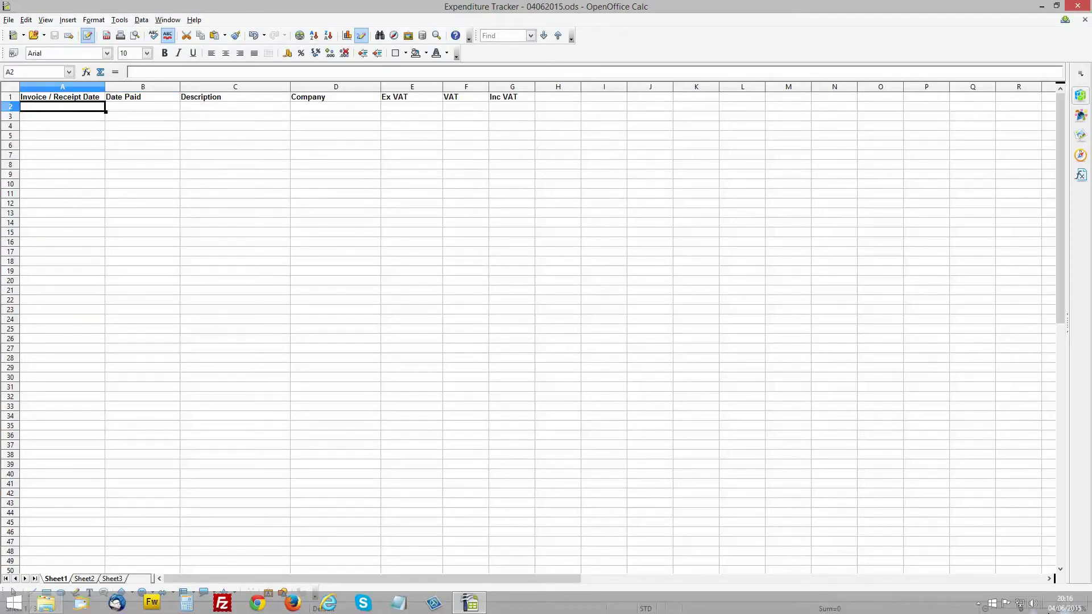
pyautogui.write('04/06/200')
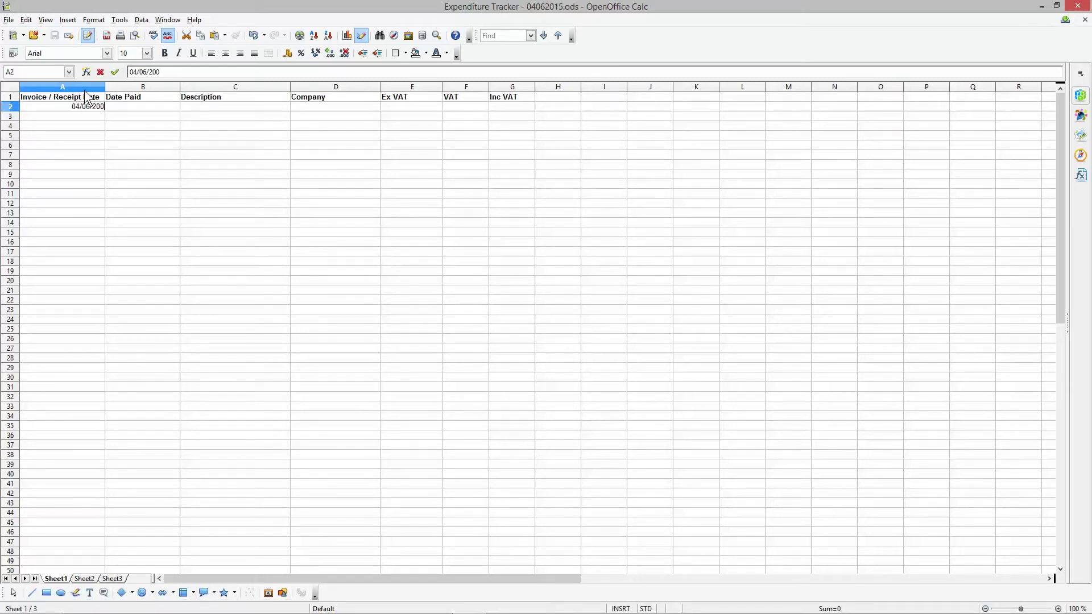
pyautogui.write('15')
pyautogui.click(93, 138)
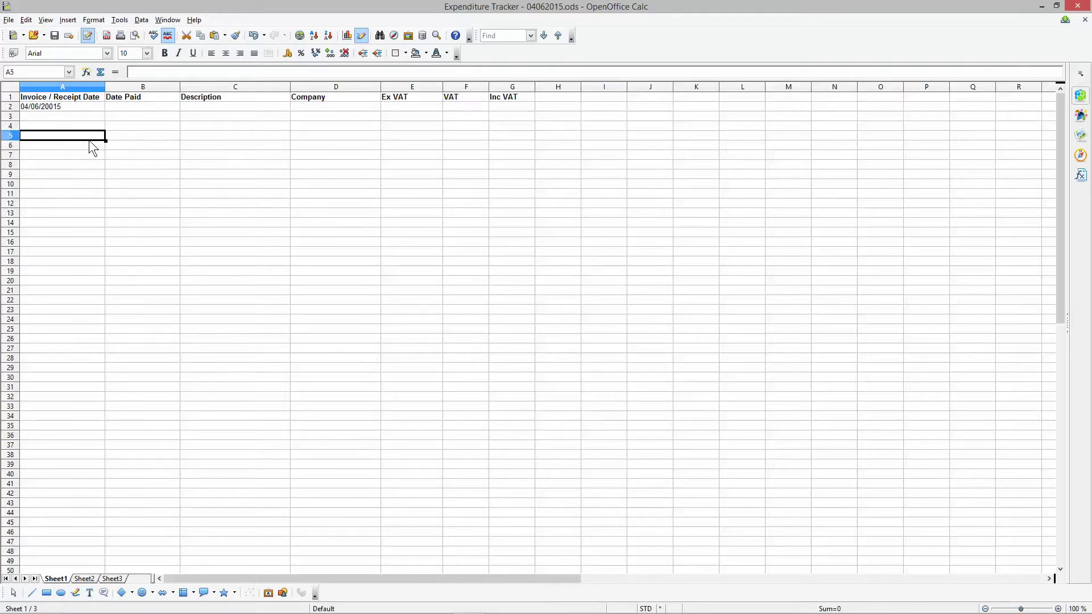
pyautogui.doubleClick(51, 106)
pyautogui.press('BackSpace')
pyautogui.click(73, 135)
# Left-align all cells in the sheet and save the spreadsheet
pyautogui.click(10, 87)
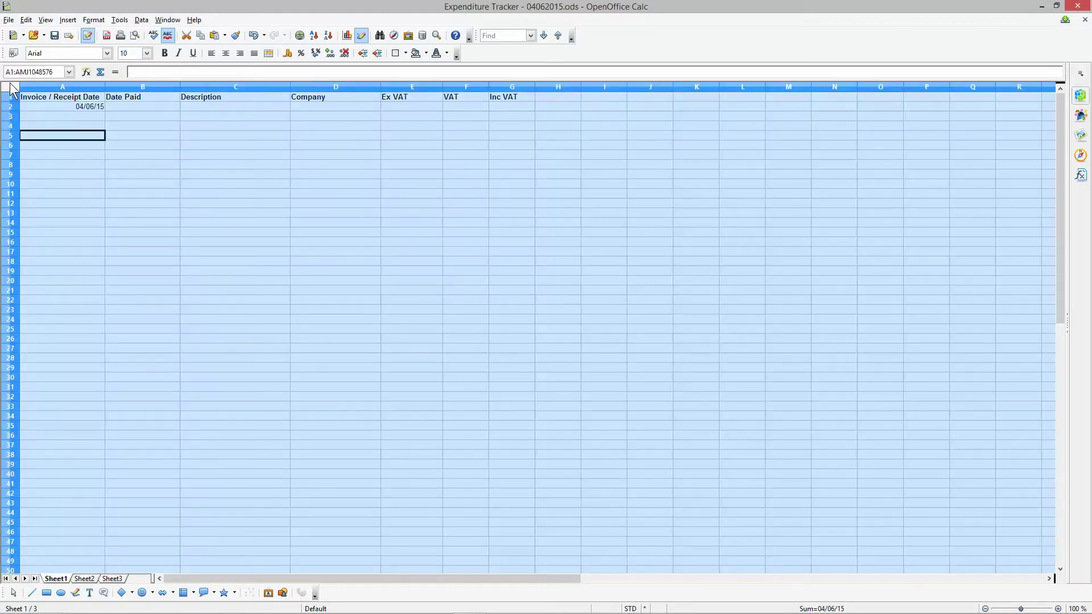
pyautogui.click(210, 53)
pyautogui.click(149, 119)
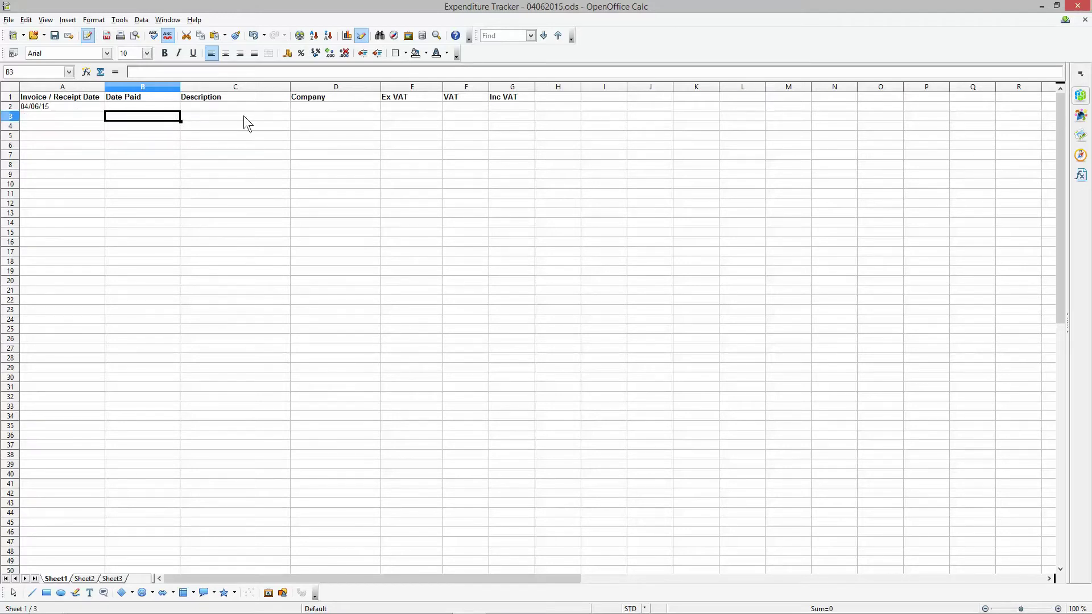
pyautogui.click(53, 35)
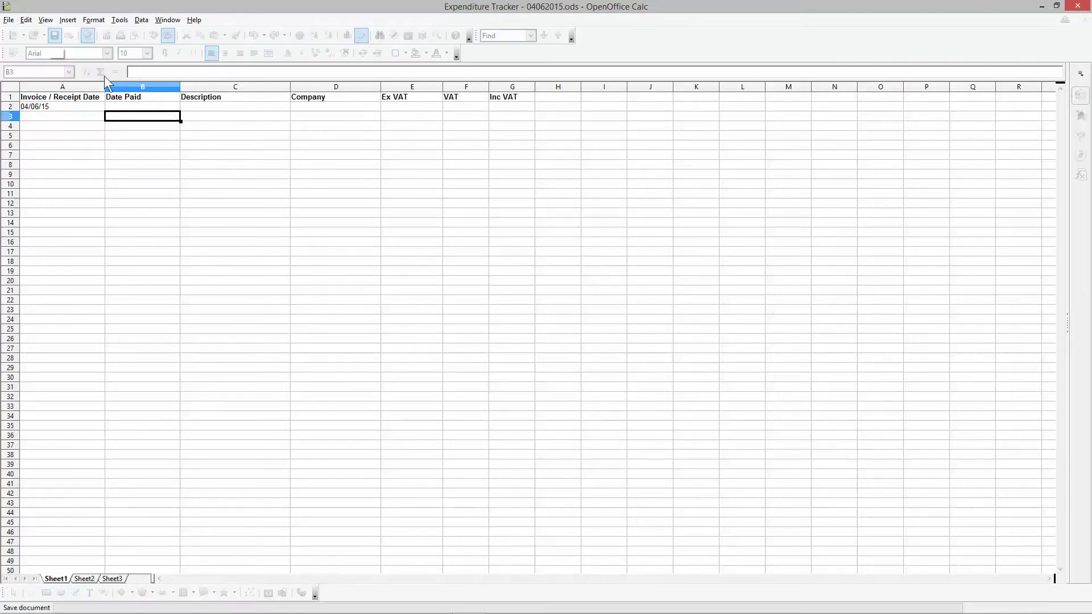
pyautogui.click(131, 105)
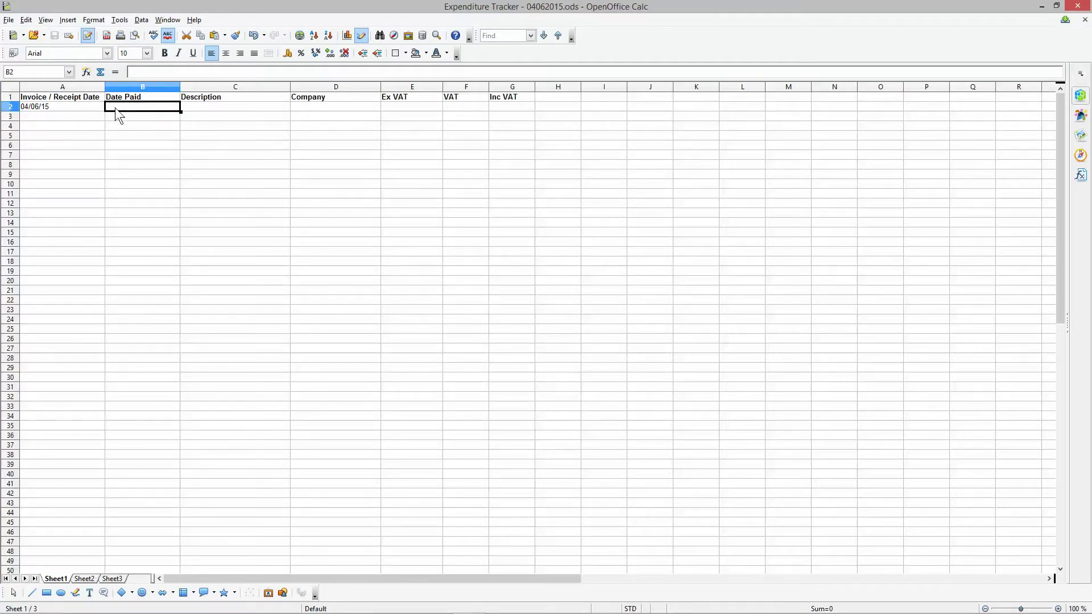
# Enter the invoice date 04/06/15 from A2 in cell B2 under Date Paid as well and save the spreadsheet
pyautogui.click(70, 106)
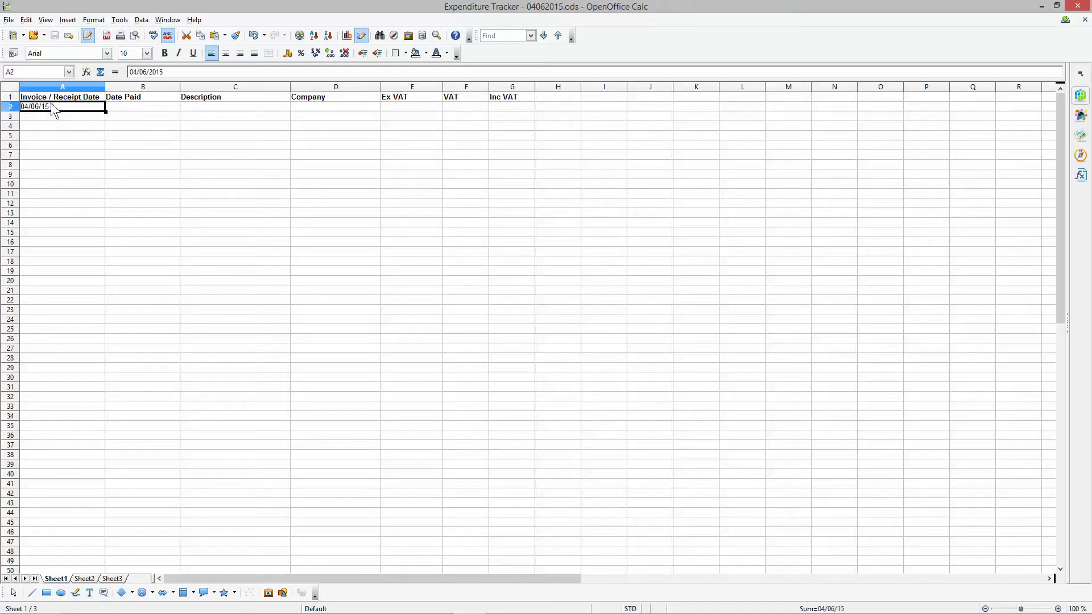
pyautogui.click(125, 105)
pyautogui.write('04/06/15')
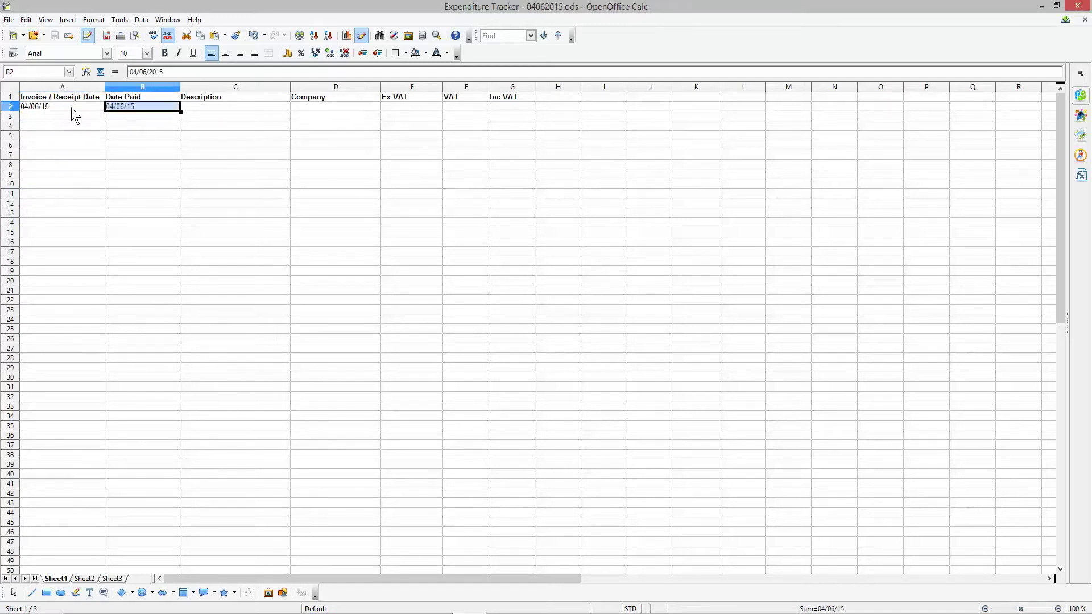
pyautogui.click(49, 105)
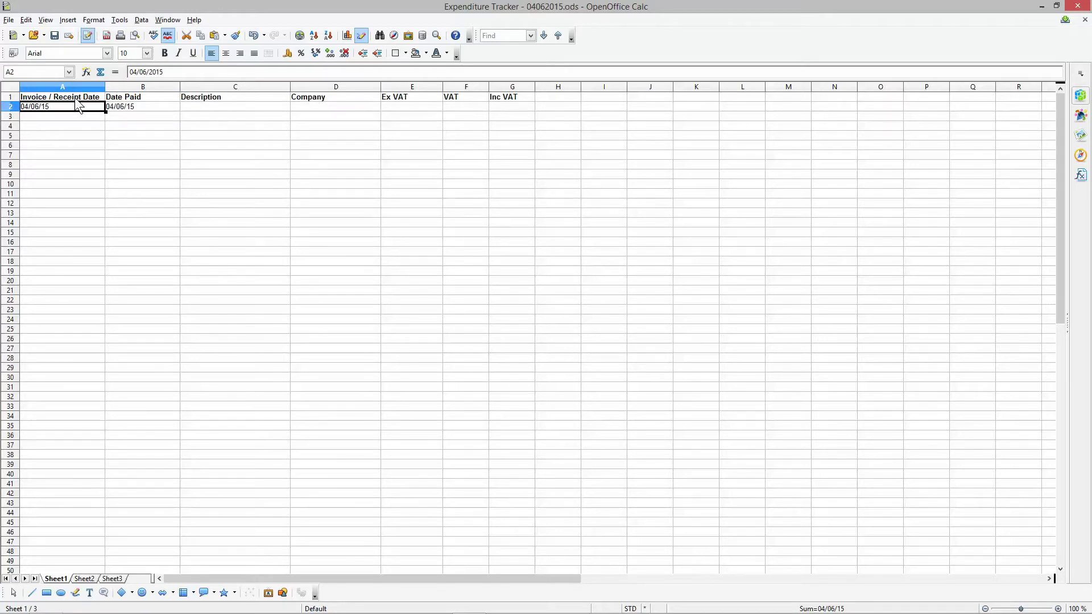
pyautogui.click(55, 35)
# Insert a new column before Description and give it the heading Payment Method in C1
pyautogui.click(203, 87)
pyautogui.rightClick(202, 88)
pyautogui.click(202, 87)
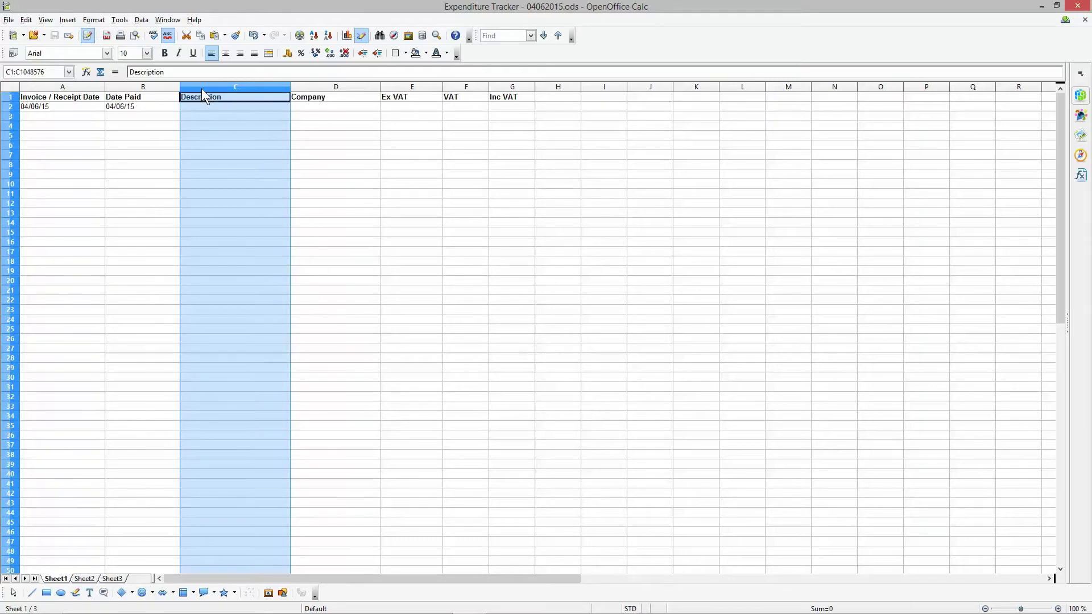
pyautogui.rightClick(201, 88)
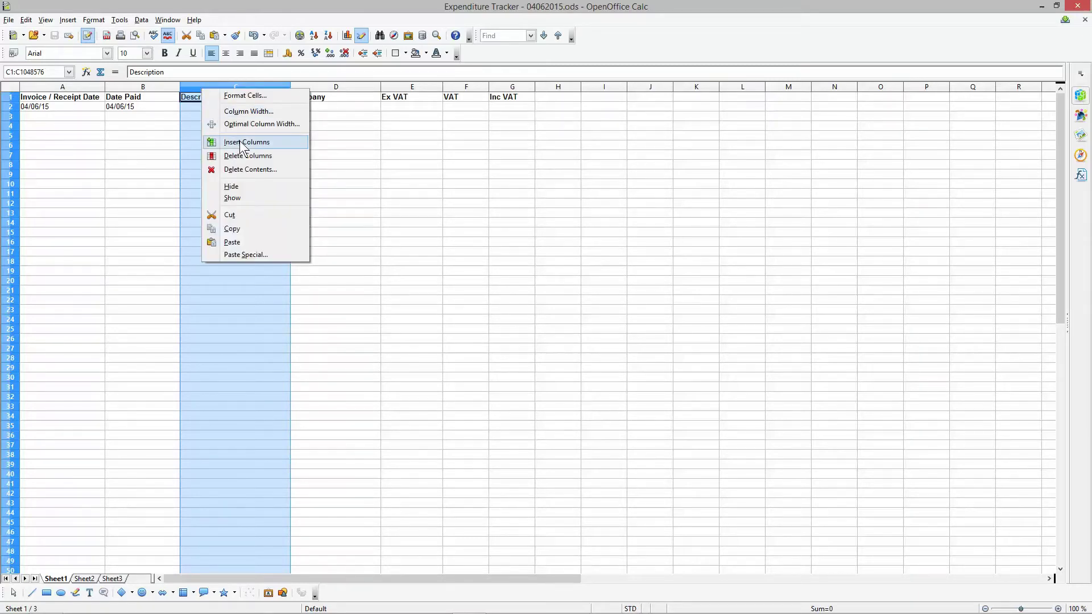
pyautogui.click(241, 141)
pyautogui.click(218, 96)
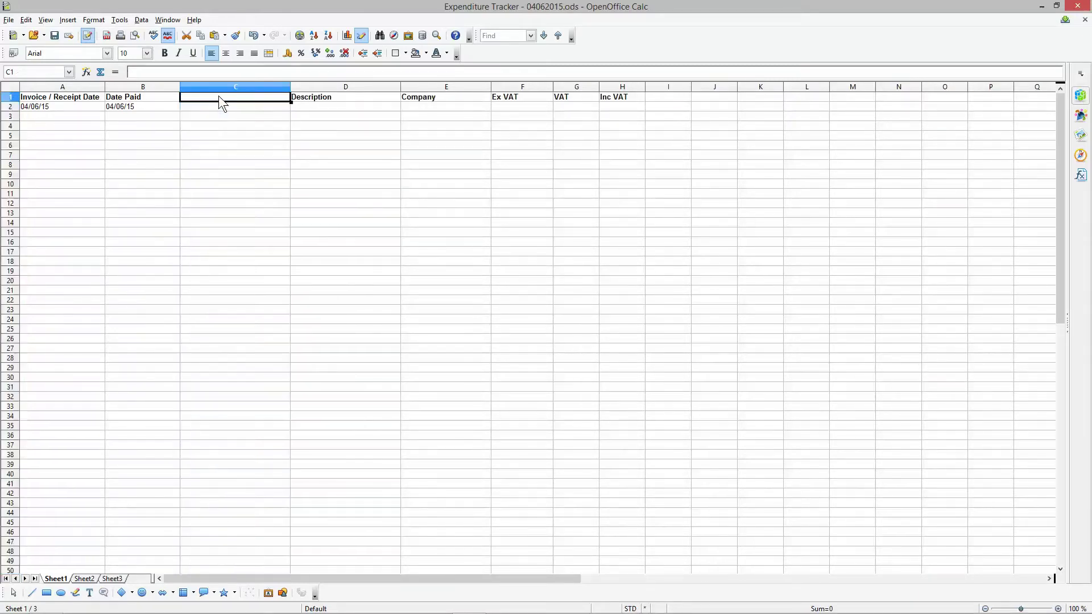
pyautogui.write('Payment Method')
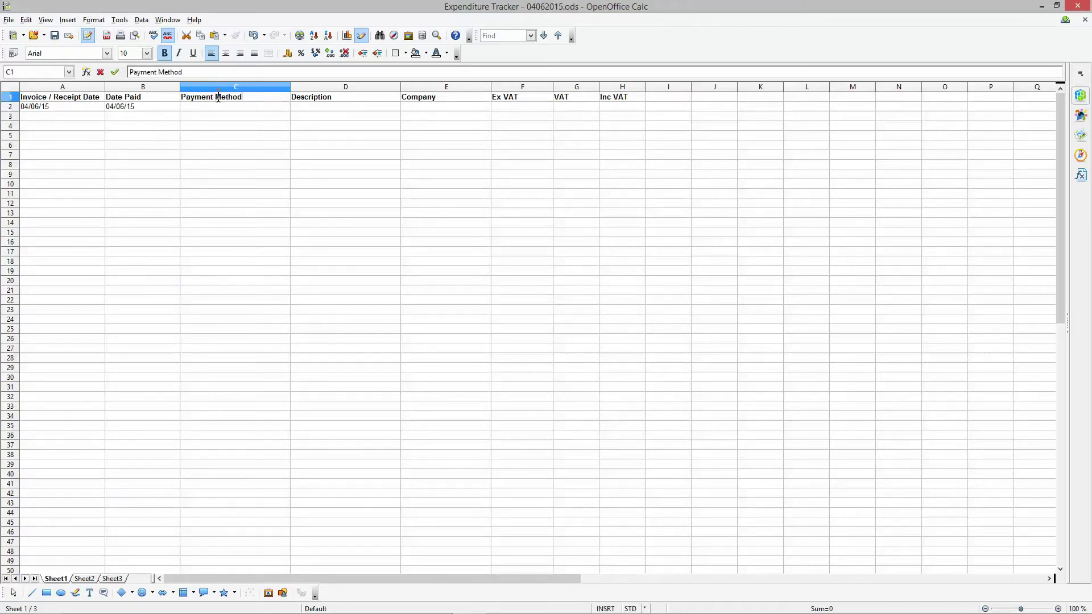
pyautogui.press('Return')
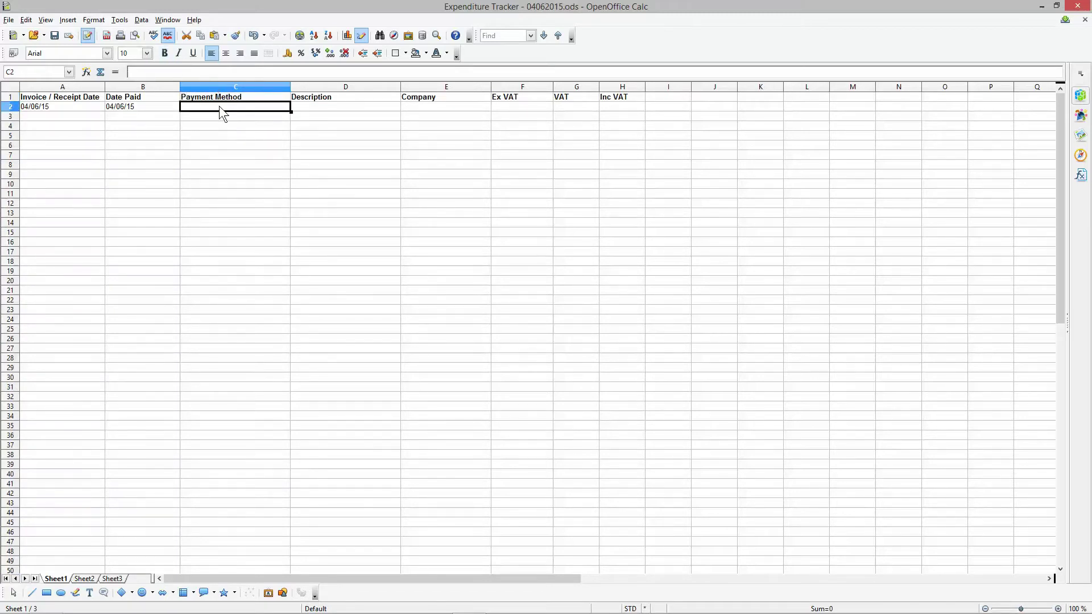
# Fill in row 2 with payment method Cash, description Printer Ink and company PC World, and save the spreadsheet
pyautogui.write('Cash')
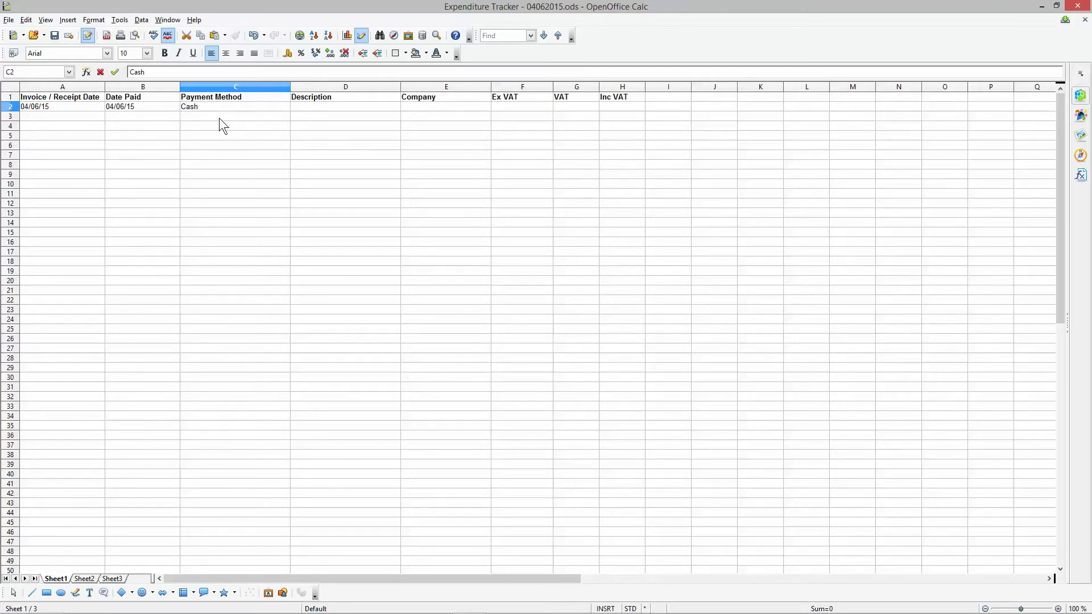
pyautogui.click(219, 118)
pyautogui.click(303, 108)
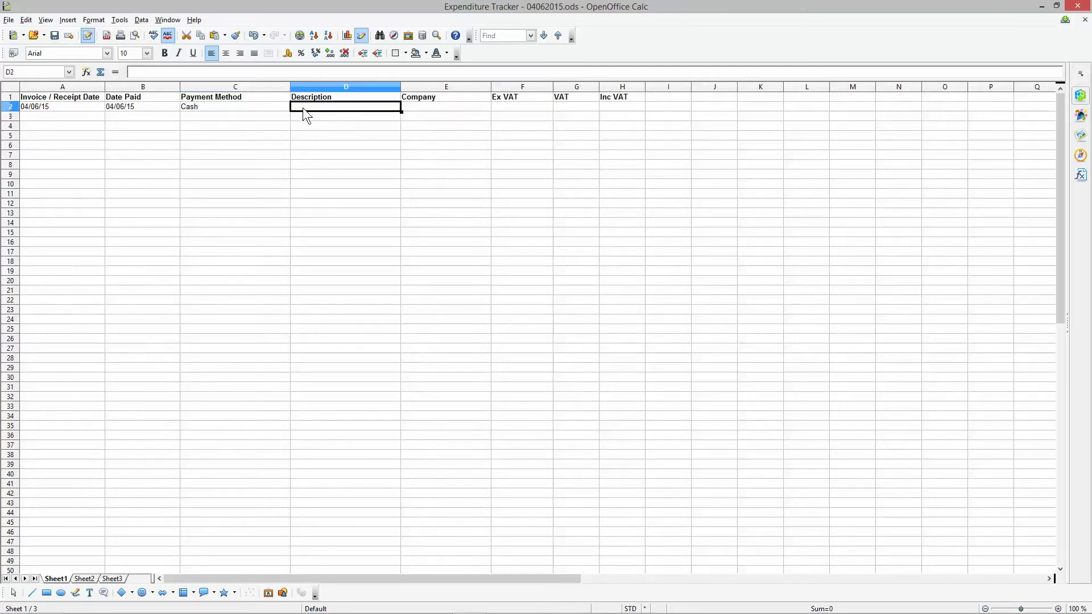
pyautogui.write('Pr')
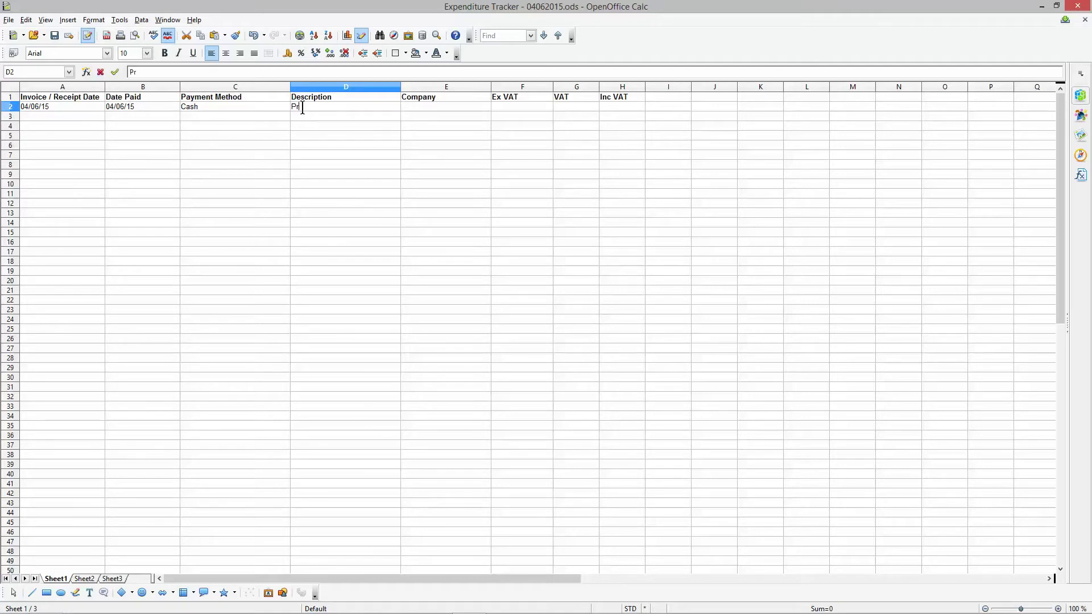
pyautogui.write('inter Ink')
pyautogui.press('Tab')
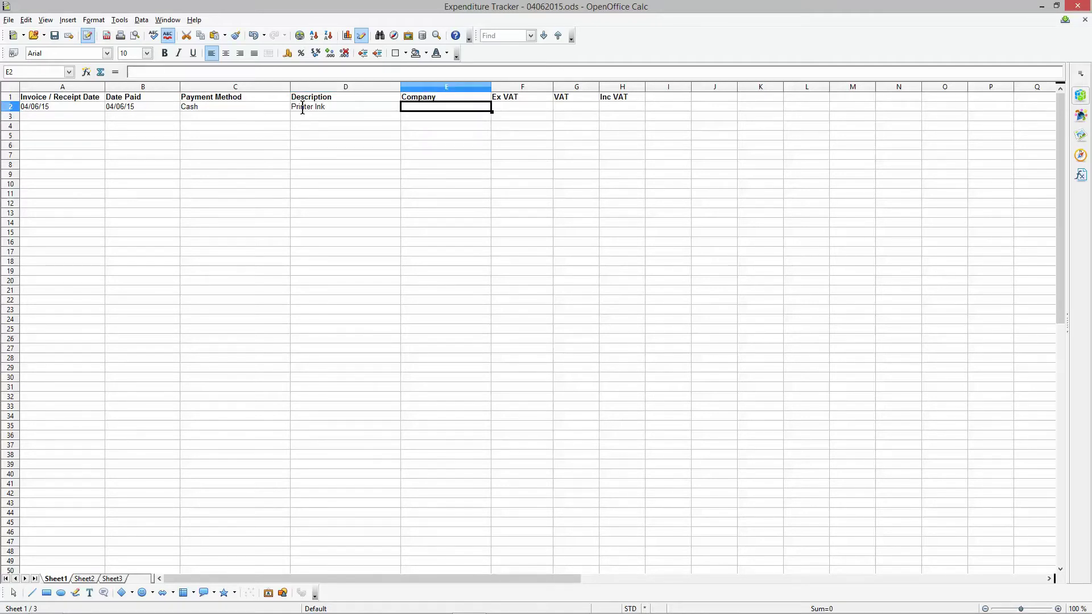
pyautogui.write('P')
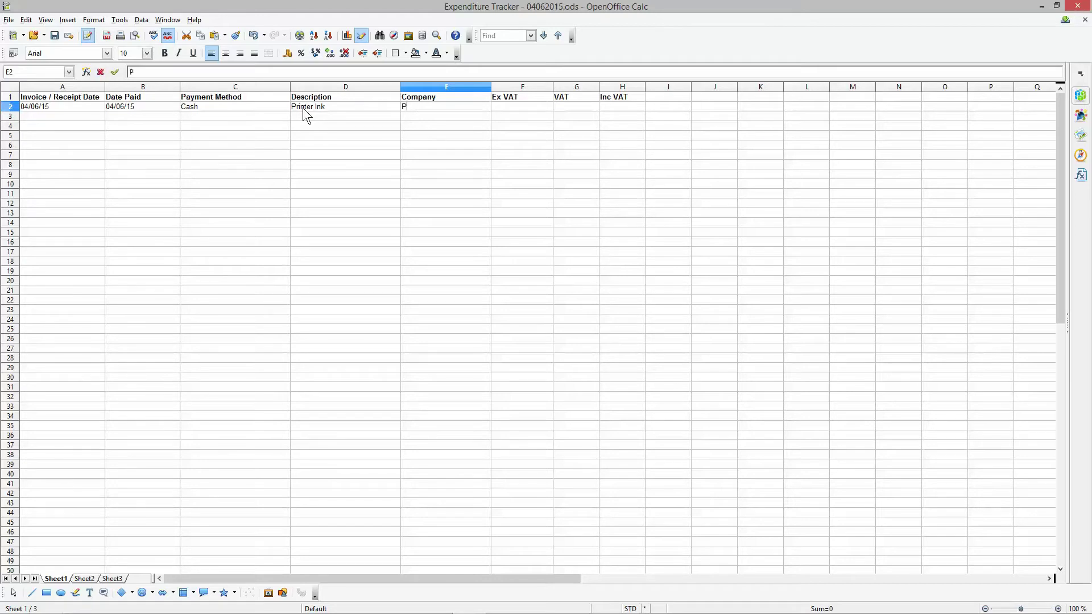
pyautogui.write('C World')
pyautogui.press('Tab')
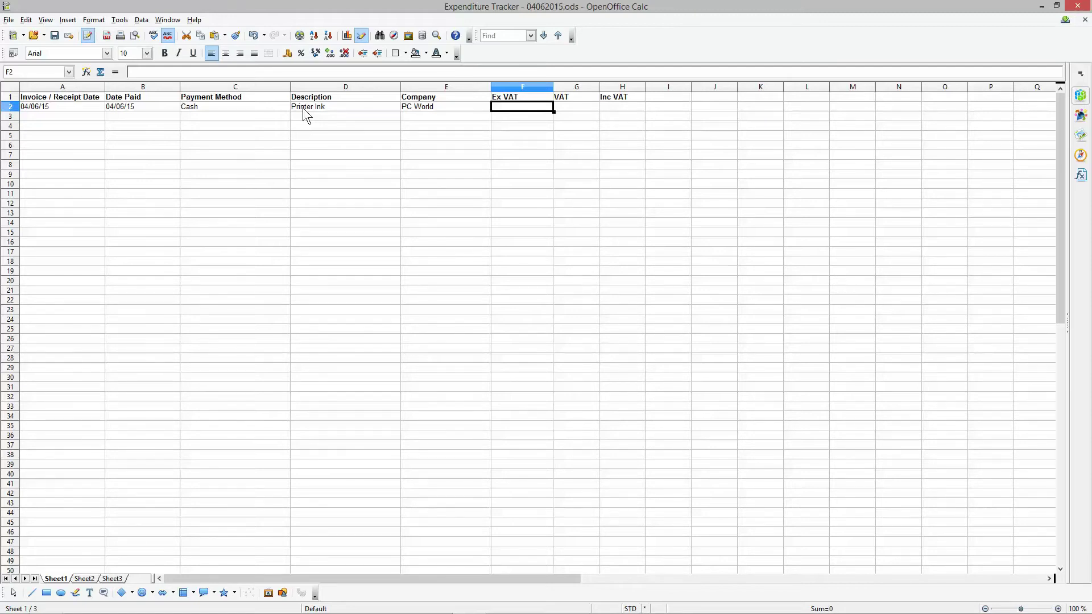
pyautogui.click(54, 35)
pyautogui.moveTo(534, 105); pyautogui.dragTo(610, 108)
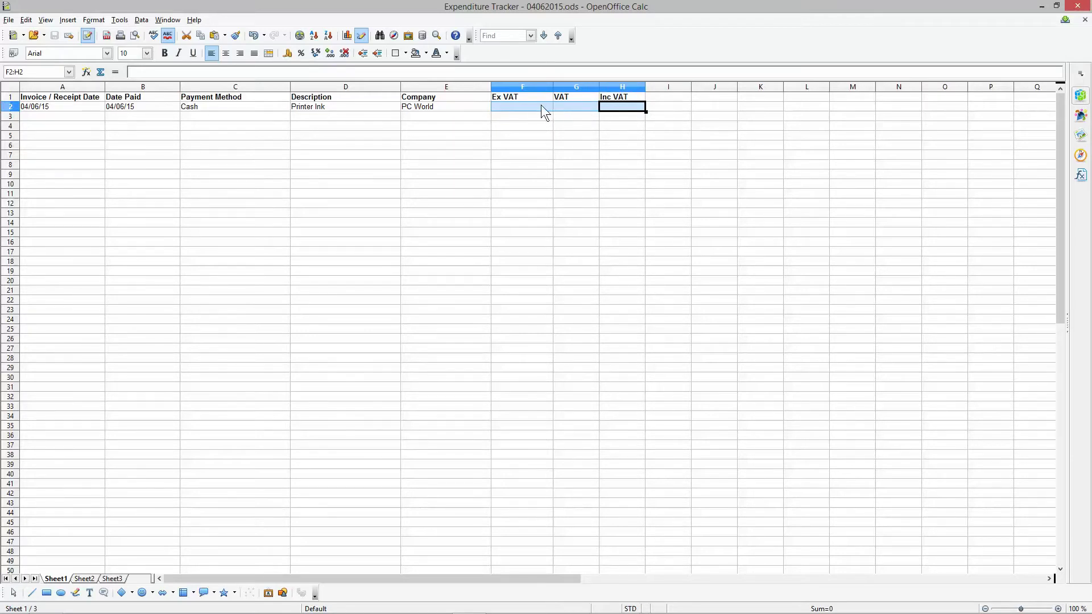
pyautogui.click(564, 108)
pyautogui.click(533, 106)
pyautogui.click(580, 107)
pyautogui.press('Right')
pyautogui.click(536, 107)
pyautogui.click(575, 105)
pyautogui.click(609, 104)
pyautogui.click(531, 104)
pyautogui.click(575, 104)
pyautogui.click(607, 104)
pyautogui.click(542, 106)
# Narrow the Ex VAT and VAT columns and enter row 2's amounts: 100 Ex VAT, 20 VAT and 120 Inc VAT
pyautogui.moveTo(552, 84); pyautogui.dragTo(585, 85)
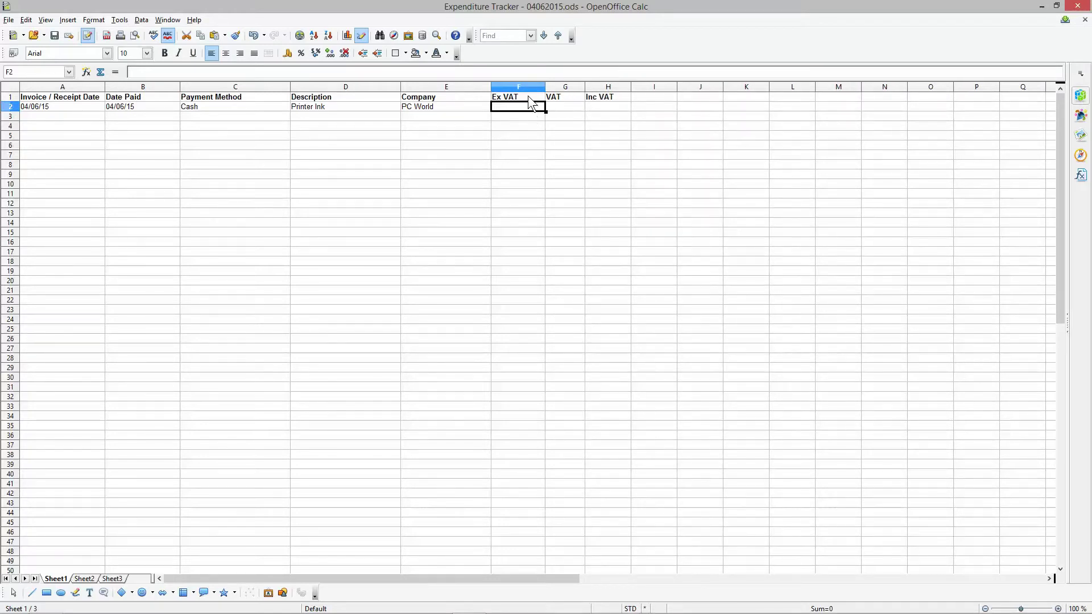
pyautogui.write('100')
pyautogui.press('Tab')
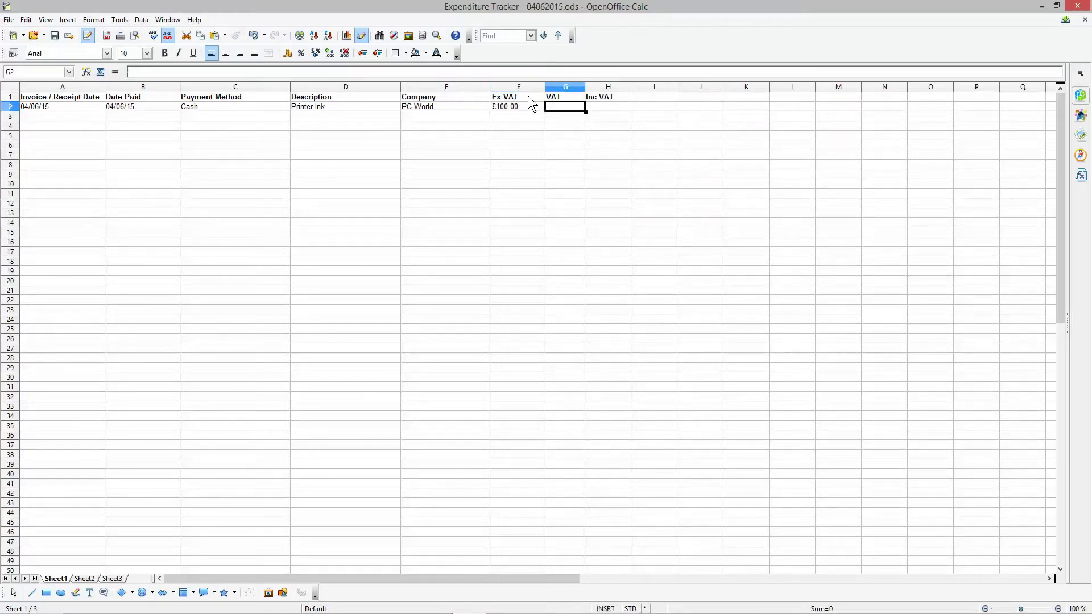
pyautogui.write('20')
pyautogui.press('Tab')
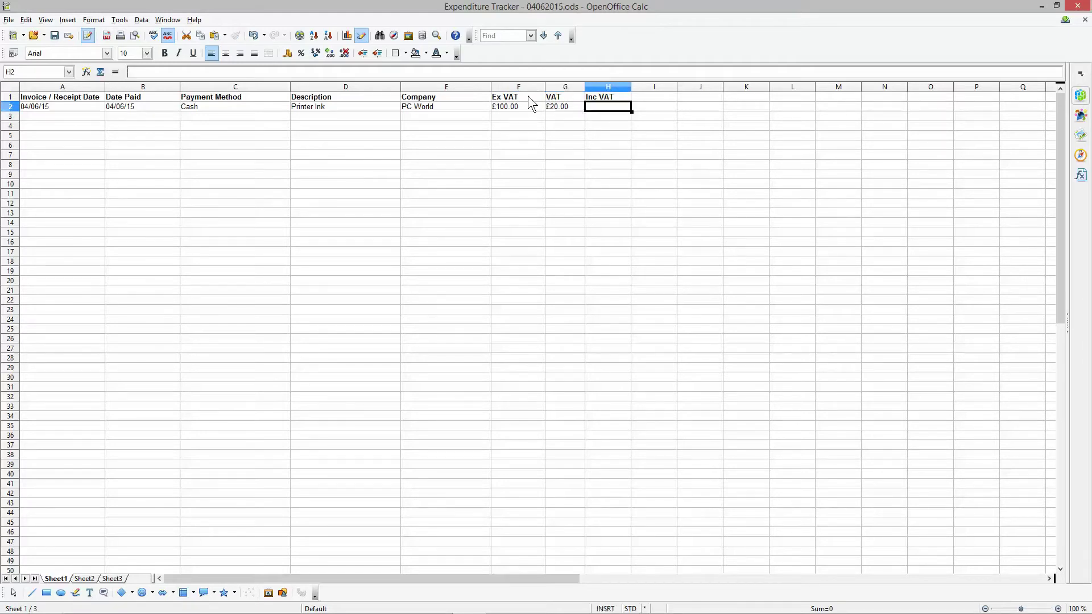
pyautogui.write('120')
pyautogui.press('Return')
pyautogui.press('Up')
pyautogui.press('Left')
pyautogui.press('Left')
pyautogui.press('Left')
pyautogui.press('Left')
pyautogui.press('Left')
pyautogui.press('Left')
pyautogui.press('Left')
pyautogui.press('Right')
pyautogui.press('Right')
pyautogui.press('Right')
pyautogui.press('Right')
pyautogui.press('Right')
pyautogui.press('Right')
pyautogui.press('Right')
pyautogui.press('Left')
pyautogui.press('Left')
pyautogui.press('Left')
pyautogui.press('Left')
pyautogui.press('Left')
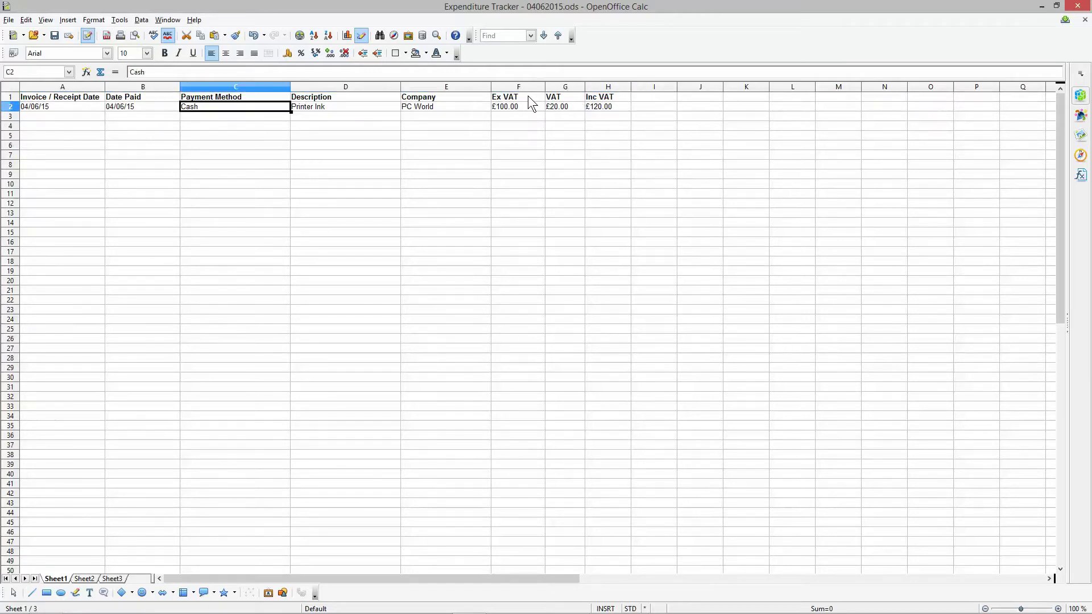
pyautogui.press('Left')
pyautogui.press('Left')
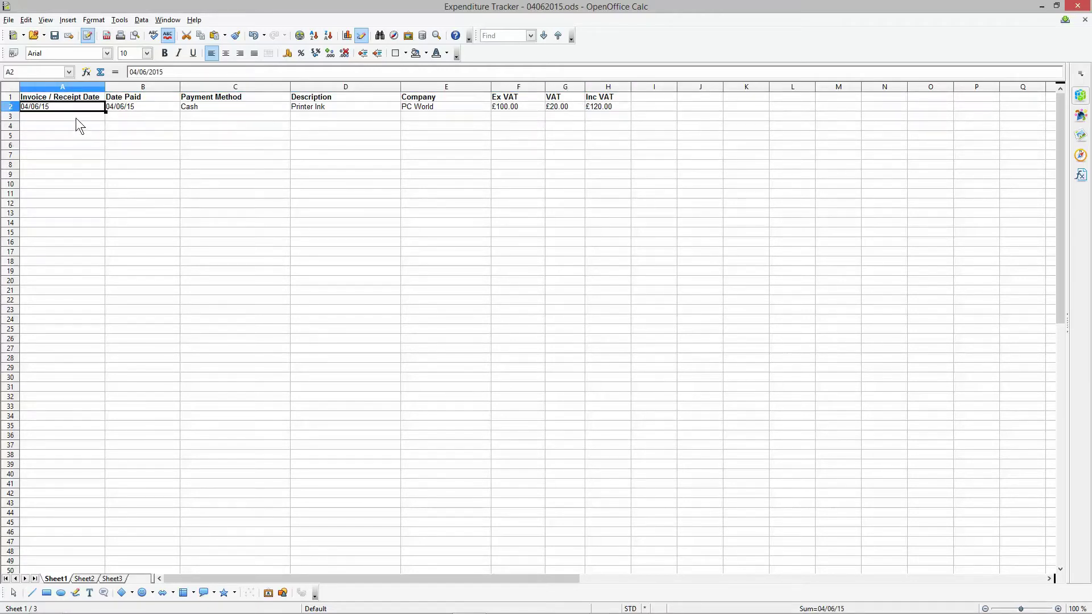
# Enter 05/06/2015 in row 3 as both the Invoice / Receipt Date and the Date Paid
pyautogui.press('Down')
pyautogui.write('05/06/2015')
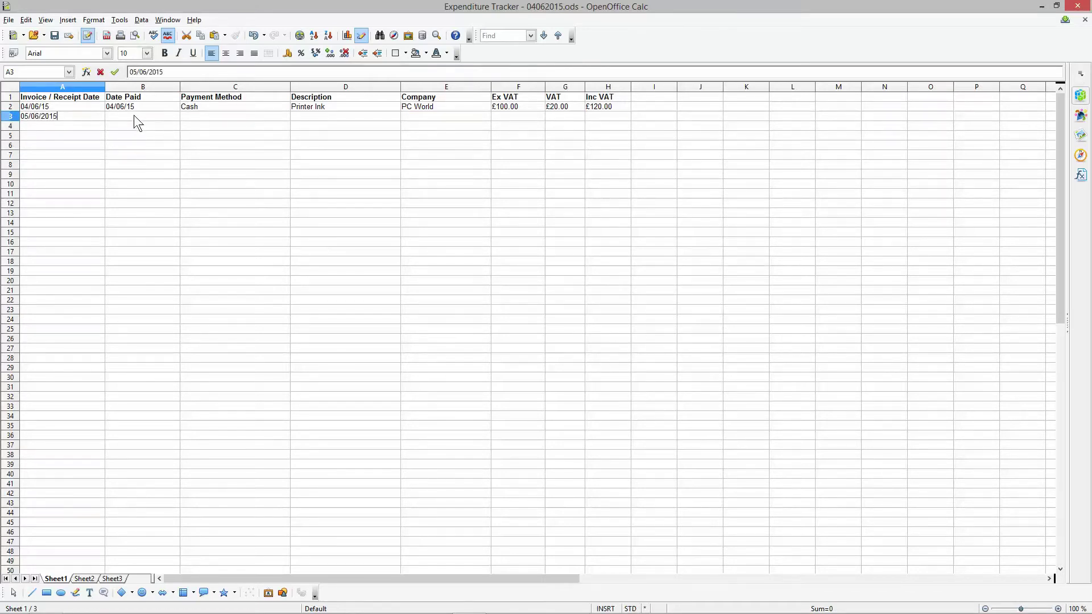
pyautogui.click(142, 118)
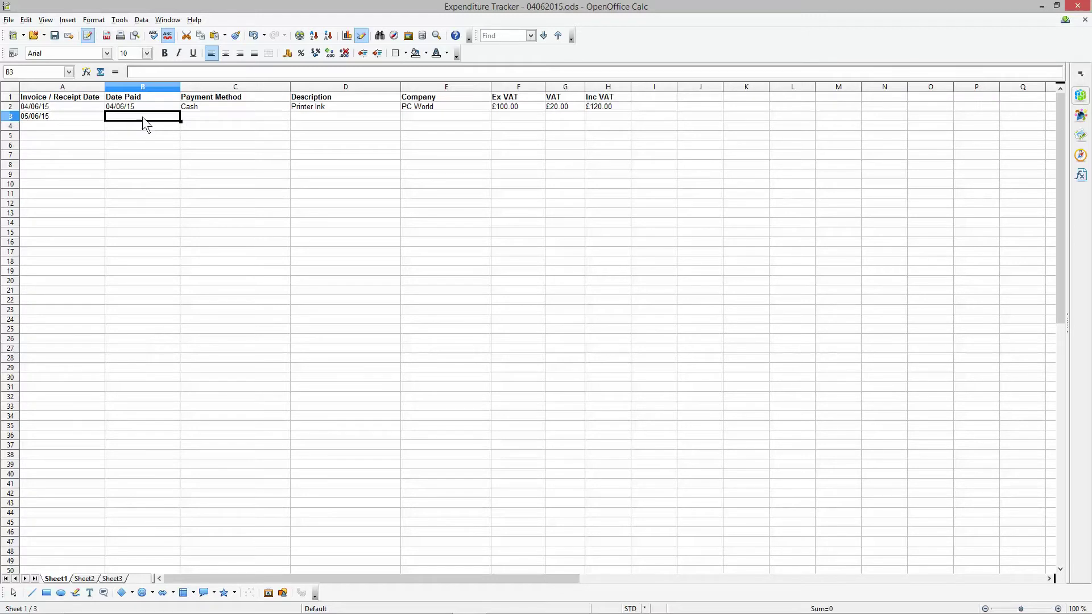
pyautogui.click(53, 114)
pyautogui.click(116, 116)
pyautogui.write('05/06/15')
# Fill in row 3 with payment method Cash, description Postage Stamps and company Post Office
pyautogui.click(195, 117)
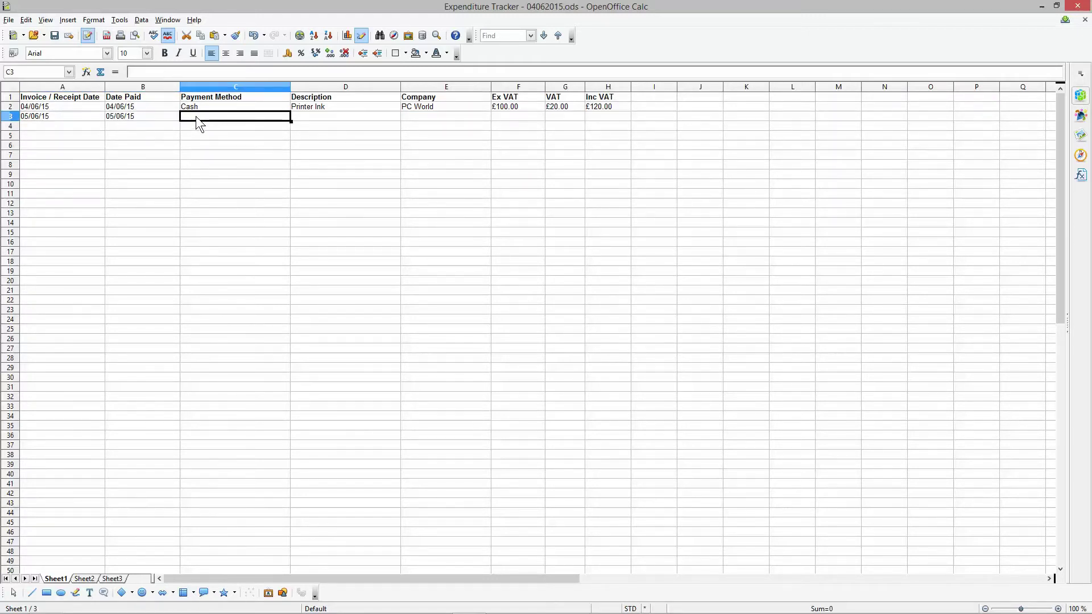
pyautogui.write('Cash')
pyautogui.press('Tab')
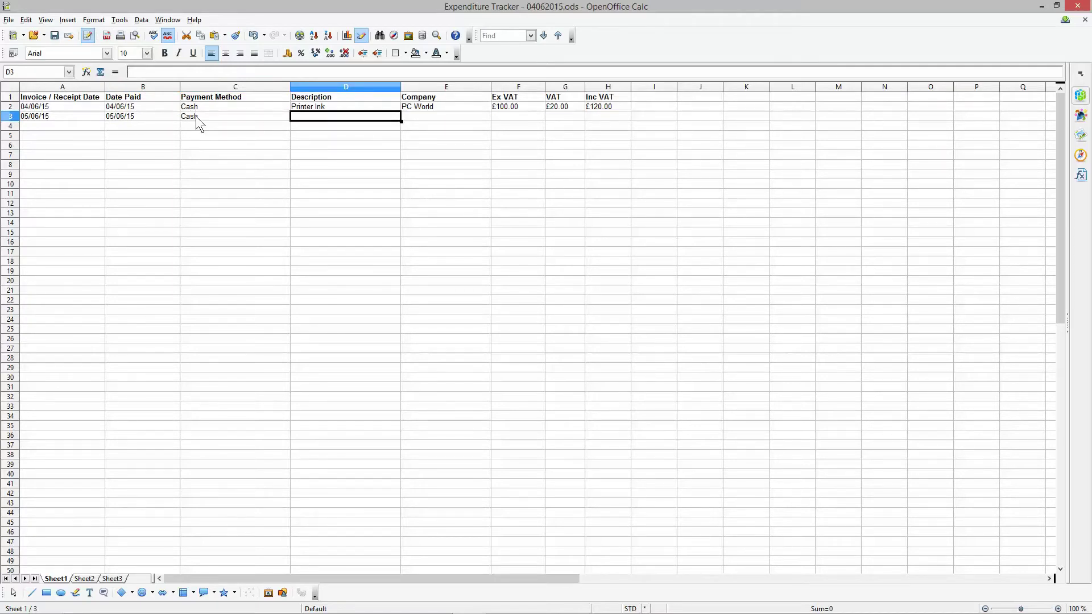
pyautogui.write('P')
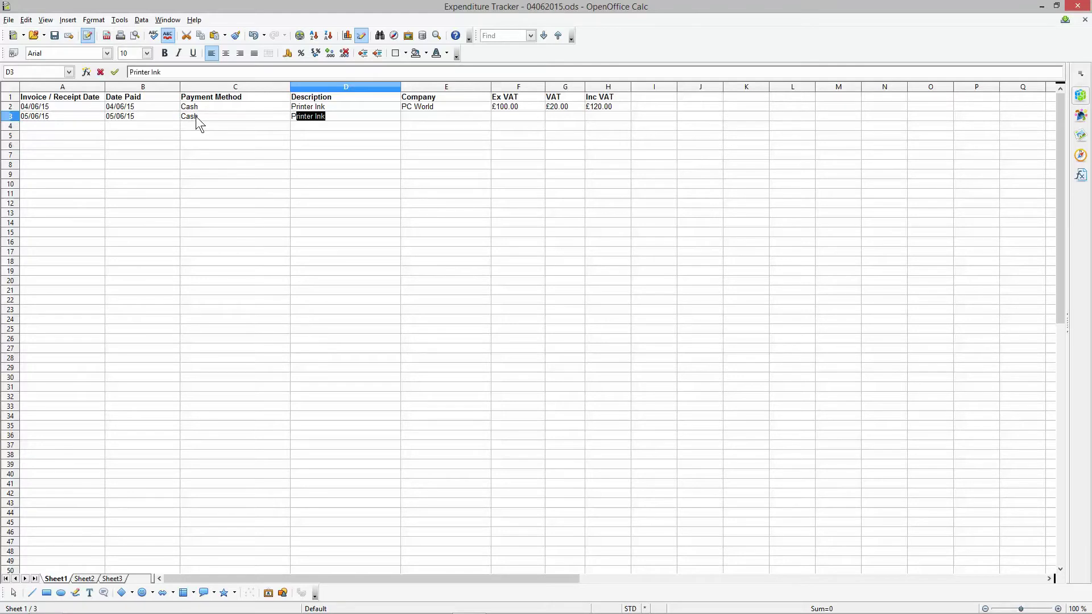
pyautogui.write('ostage Stamps')
pyautogui.press('Tab')
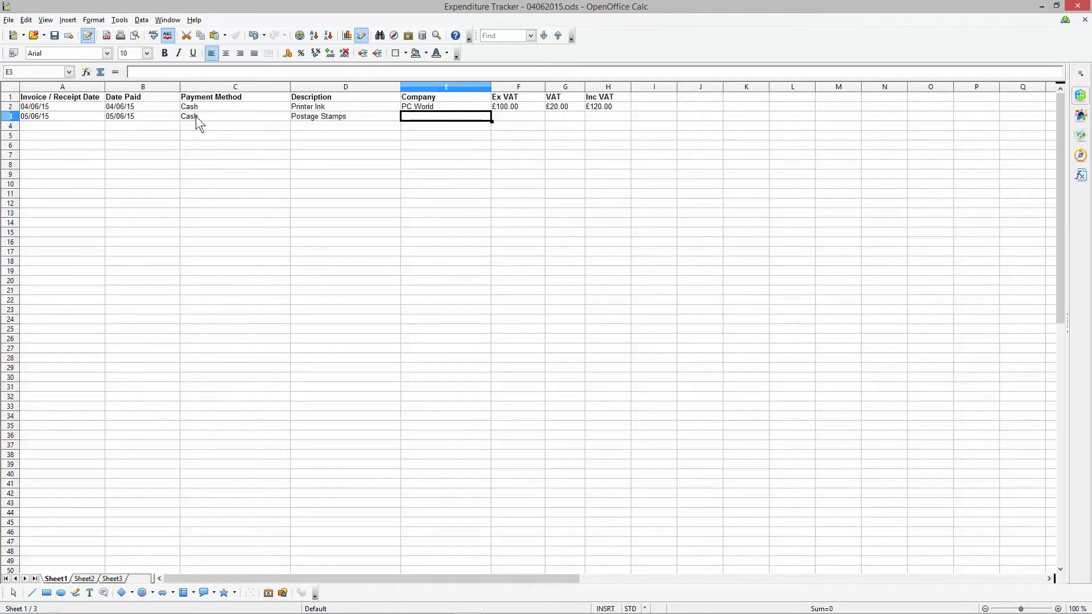
pyautogui.write('Post ')
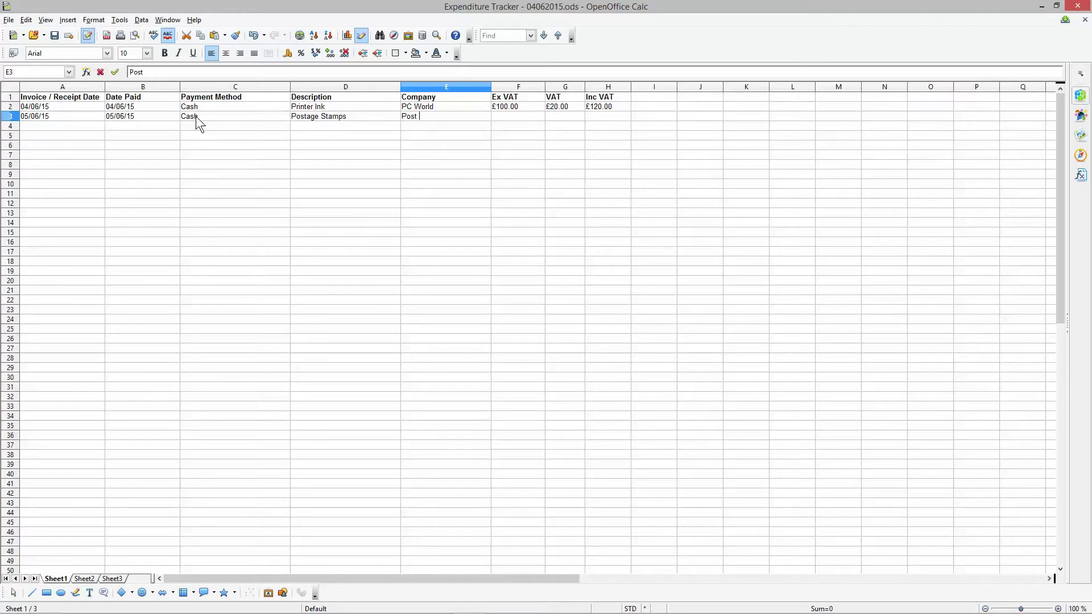
pyautogui.write('Office')
pyautogui.press('Tab')
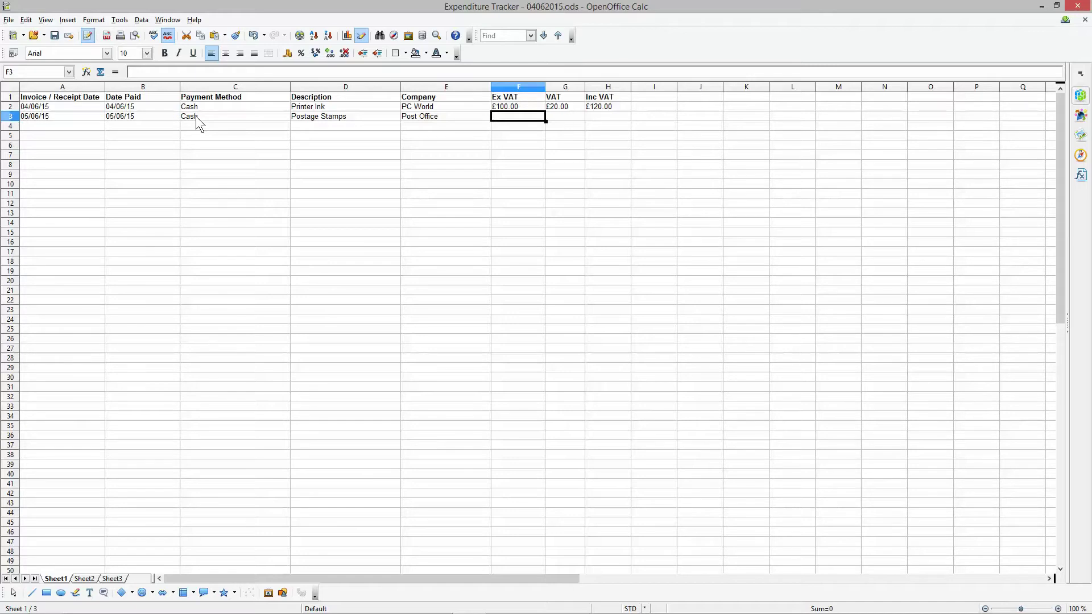
pyautogui.press('Right')
pyautogui.press('Right')
pyautogui.press('Left')
pyautogui.press('Left')
pyautogui.press('Left')
pyautogui.press('Left')
pyautogui.press('Left')
pyautogui.press('Left')
pyautogui.press('Left')
pyautogui.press('Right')
pyautogui.press('Right')
pyautogui.press('Right')
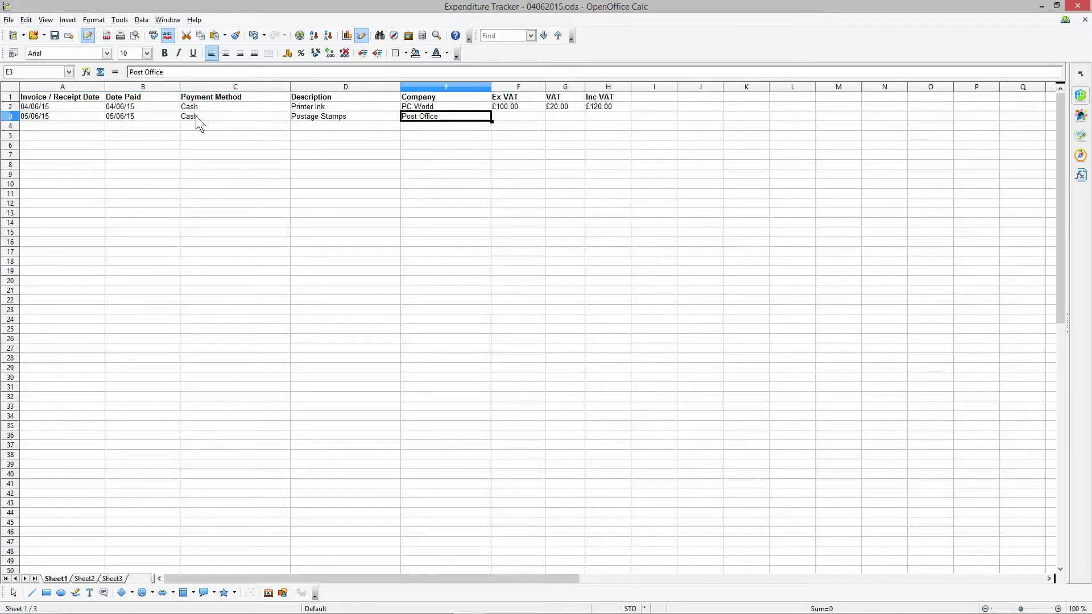
pyautogui.press('Right')
pyautogui.press('Right')
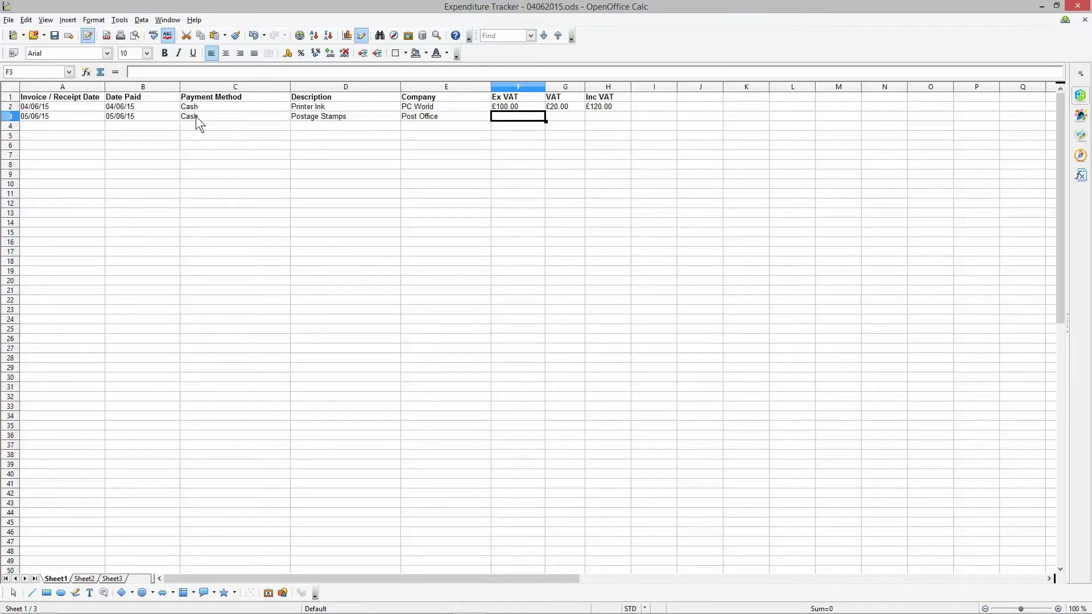
pyautogui.press('Right')
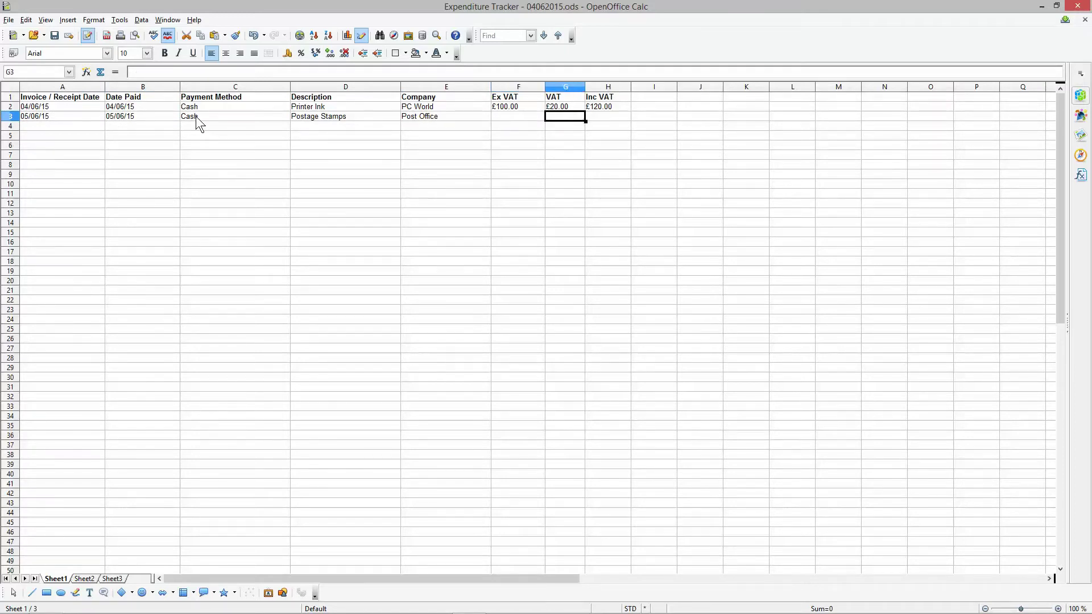
pyautogui.press('Left')
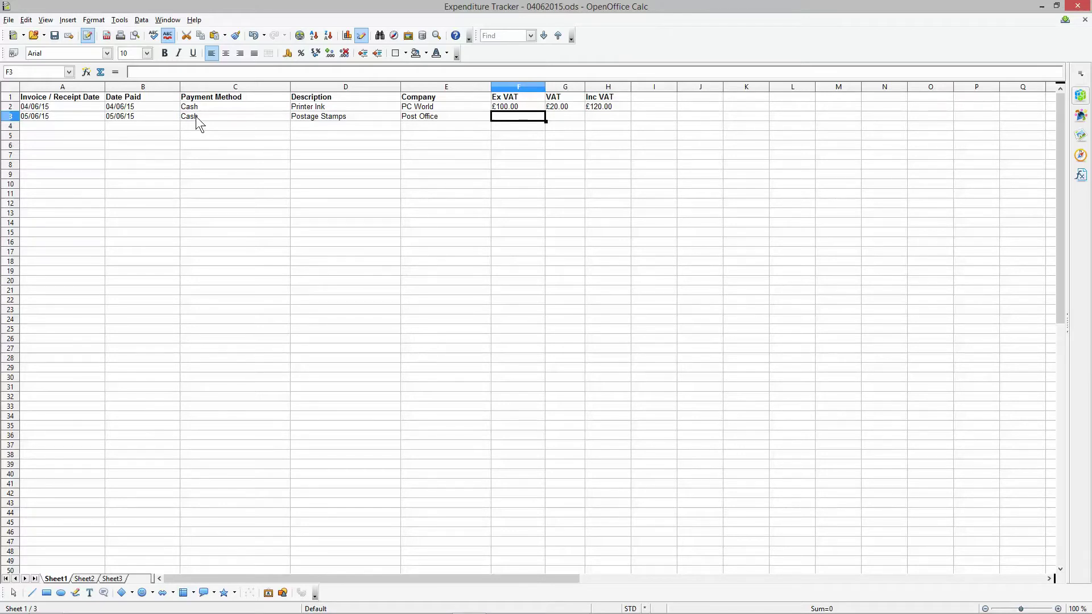
# Enter row 3's amounts as 8 Ex VAT, 0 VAT and 0 Inc VAT, and return to the Ex VAT cell F3
pyautogui.write('8')
pyautogui.press('Tab')
pyautogui.write('0')
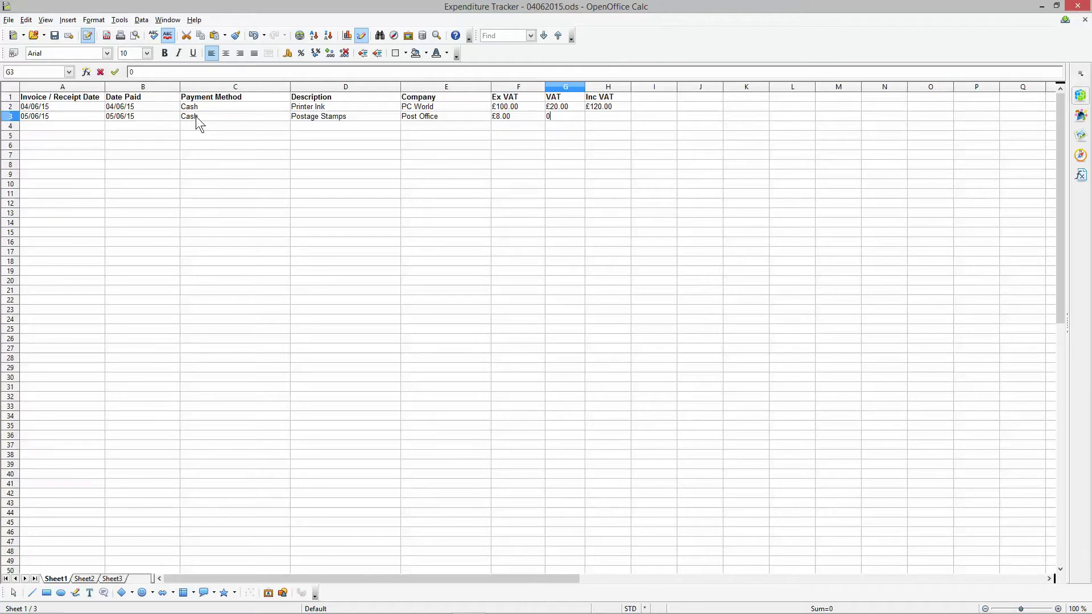
pyautogui.press('Tab')
pyautogui.write('0')
pyautogui.press('Tab')
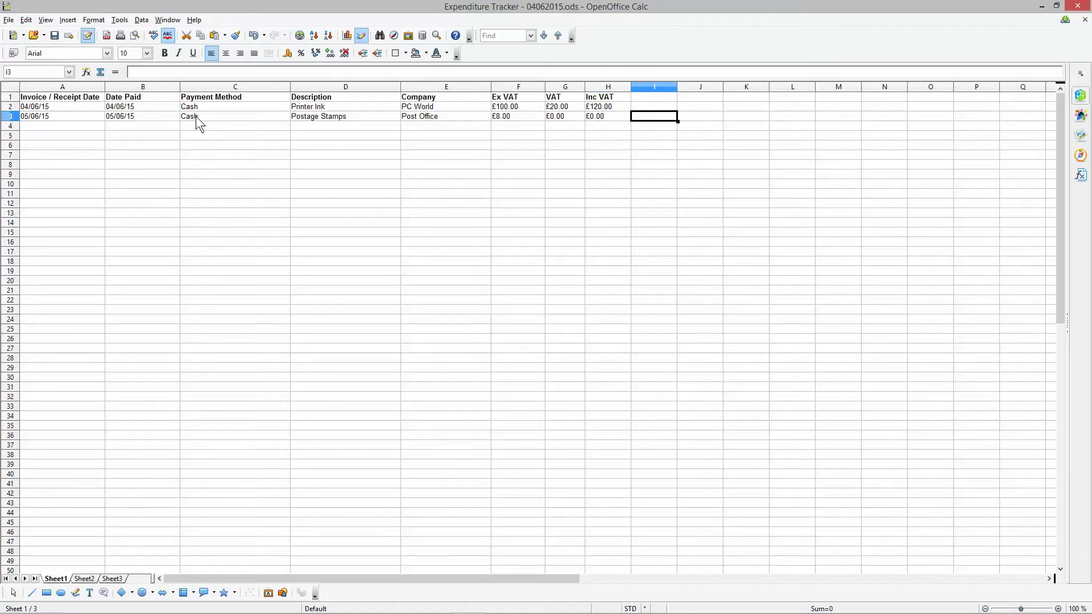
pyautogui.press('Left')
pyautogui.press('Left')
pyautogui.press('Left')
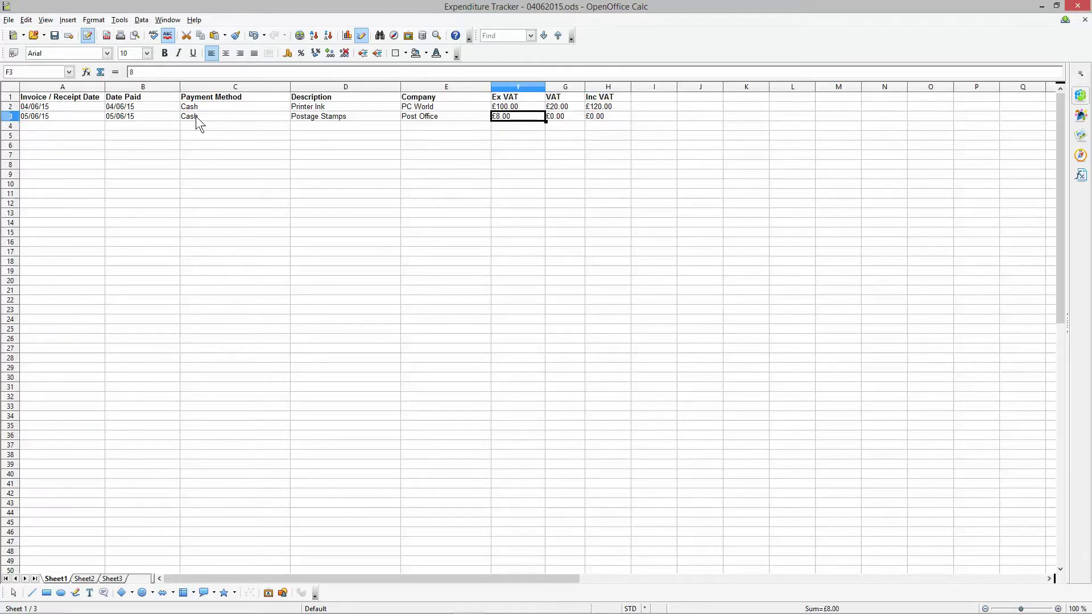
pyautogui.press('Left')
pyautogui.press('Left')
pyautogui.press('Right')
pyautogui.press('Right')
pyautogui.press('Right')
pyautogui.press('Left')
pyautogui.press('Left')
pyautogui.press('Right')
pyautogui.press('Right')
pyautogui.press('Right')
pyautogui.press('Left')
pyautogui.press('Left')
pyautogui.press('Up')
pyautogui.press('Down')
pyautogui.press('Down')
pyautogui.press('Down')
pyautogui.press('Up')
pyautogui.press('Up')
pyautogui.press('Up')
pyautogui.press('Up')
pyautogui.press('Down')
pyautogui.press('Down')
pyautogui.press('Down')
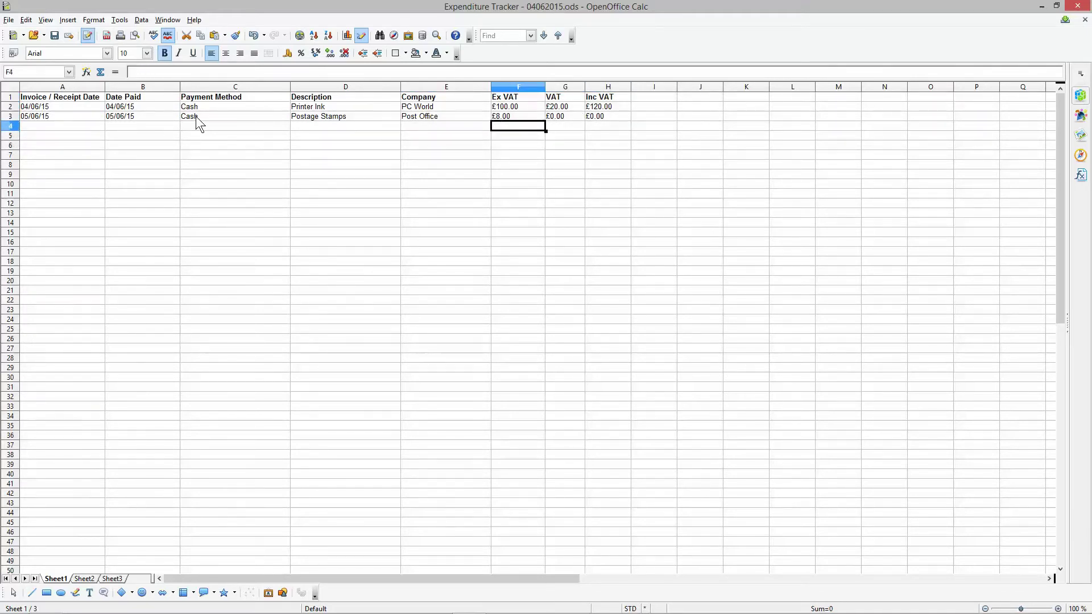
# Save the spreadsheet and enter 05/06/2015 as row 4's Invoice / Receipt Date
pyautogui.press('Up')
pyautogui.press('Left')
pyautogui.press('Left')
pyautogui.press('Left')
pyautogui.press('Left')
pyautogui.press('Left')
pyautogui.press('Down')
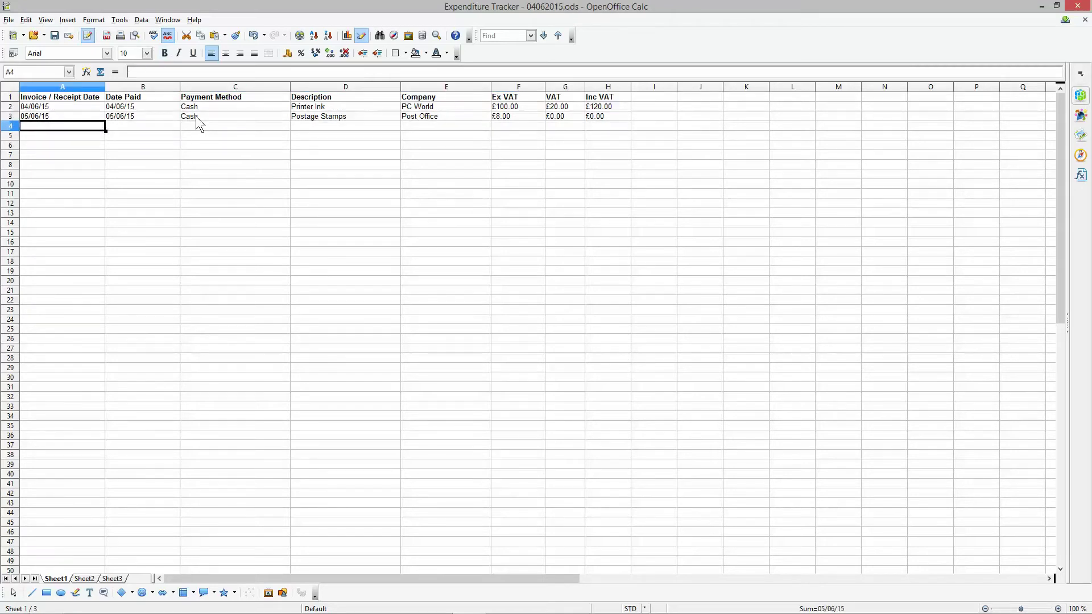
pyautogui.hotkey('ctrl', 's')
pyautogui.write('05/')
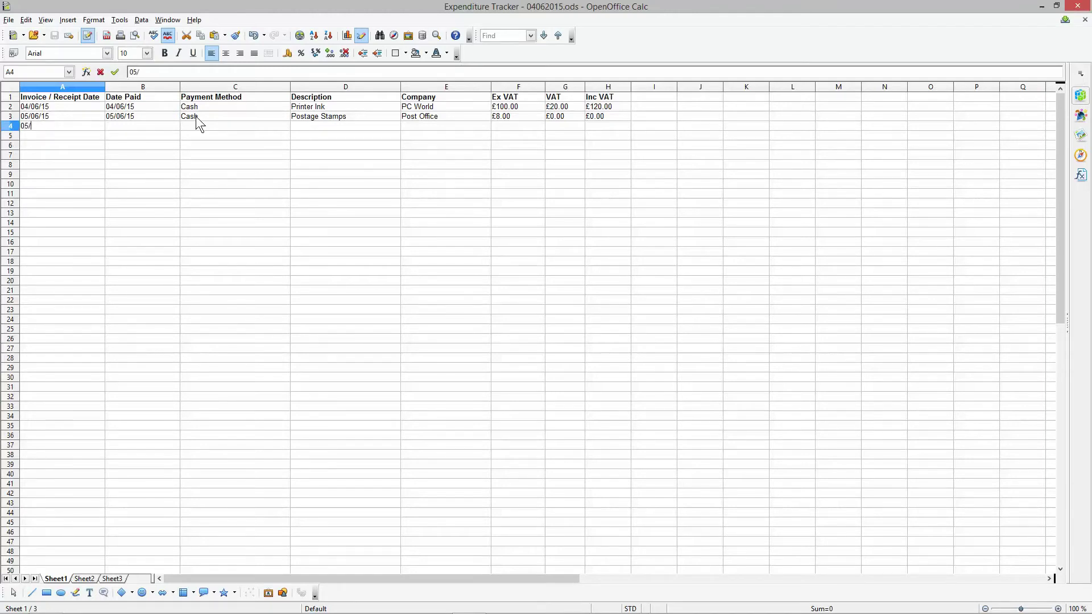
pyautogui.write('06/2015')
pyautogui.press('Tab')
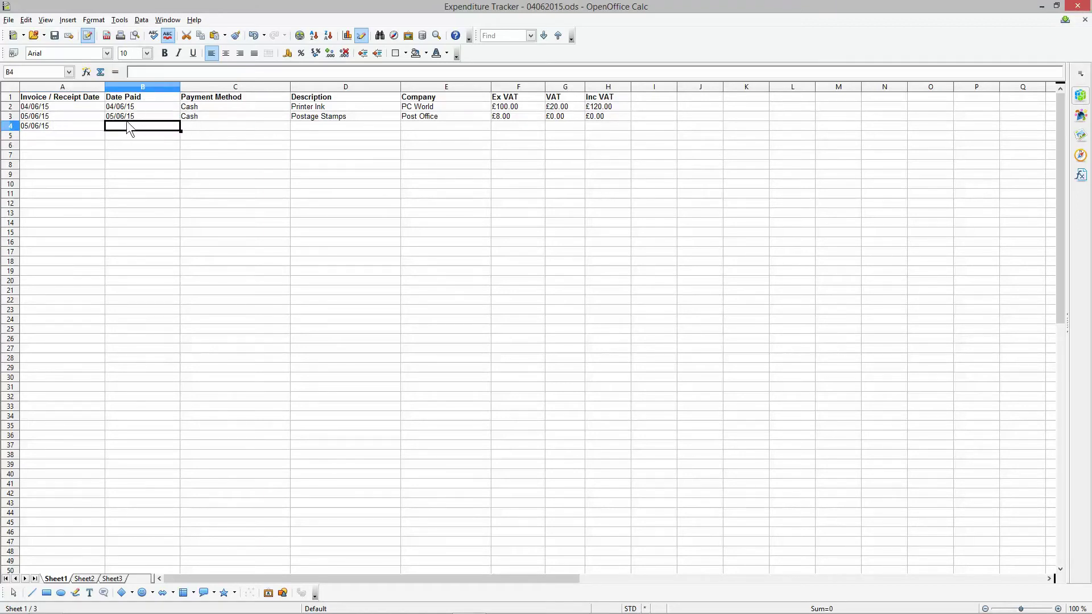
# Leave row 4's Date Paid blank and fill in payment method Credit Card, description Computer Laptop and company Amazon
pyautogui.press('Tab')
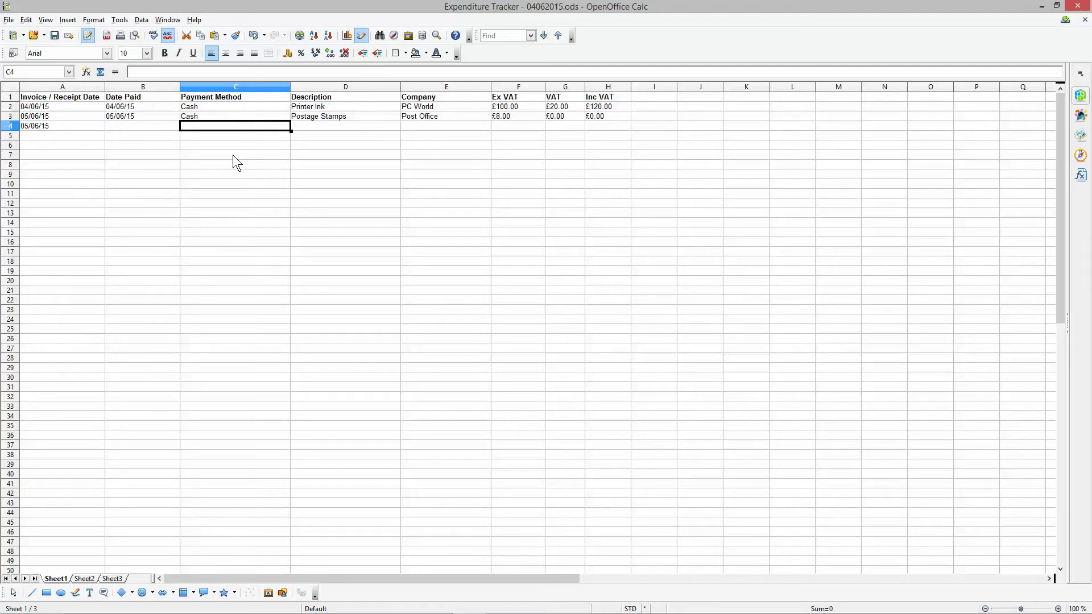
pyautogui.write('Cr')
pyautogui.write('edit ')
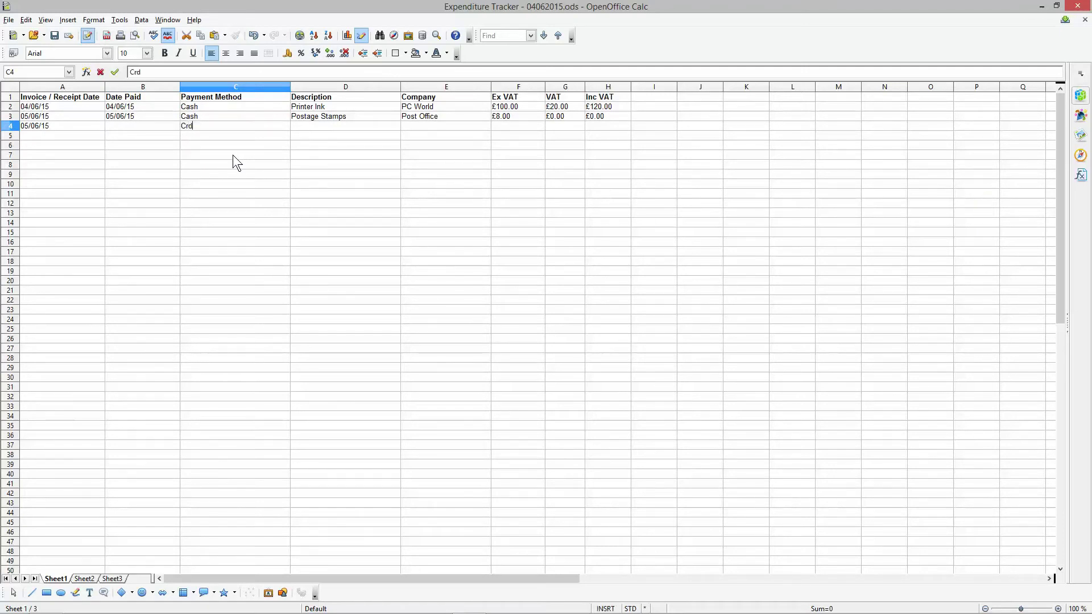
pyautogui.write('Card')
pyautogui.press('Tab')
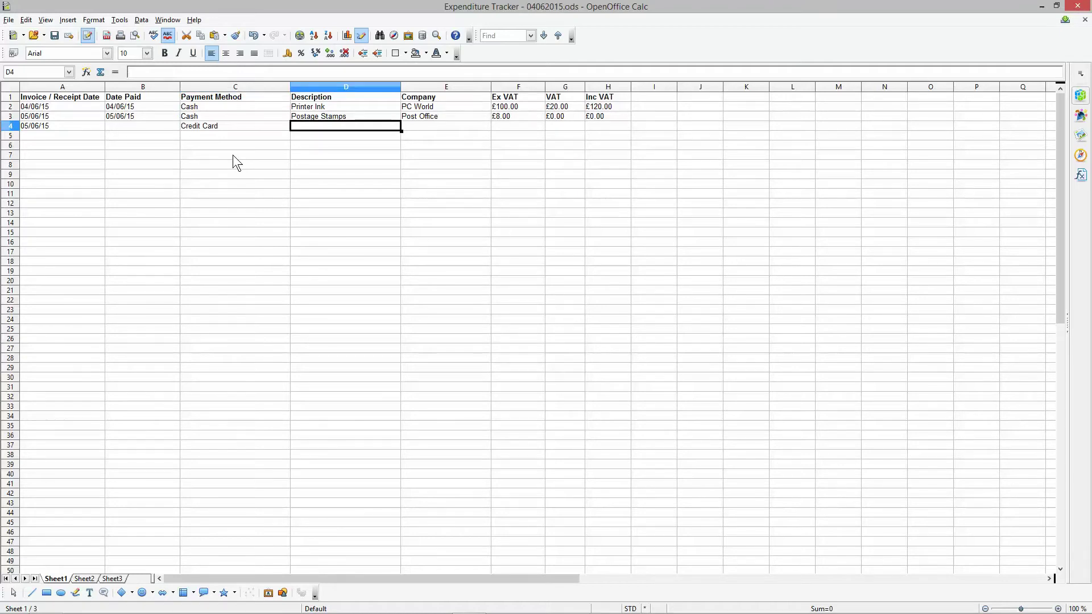
pyautogui.write('Computer Laptop')
pyautogui.press('Tab')
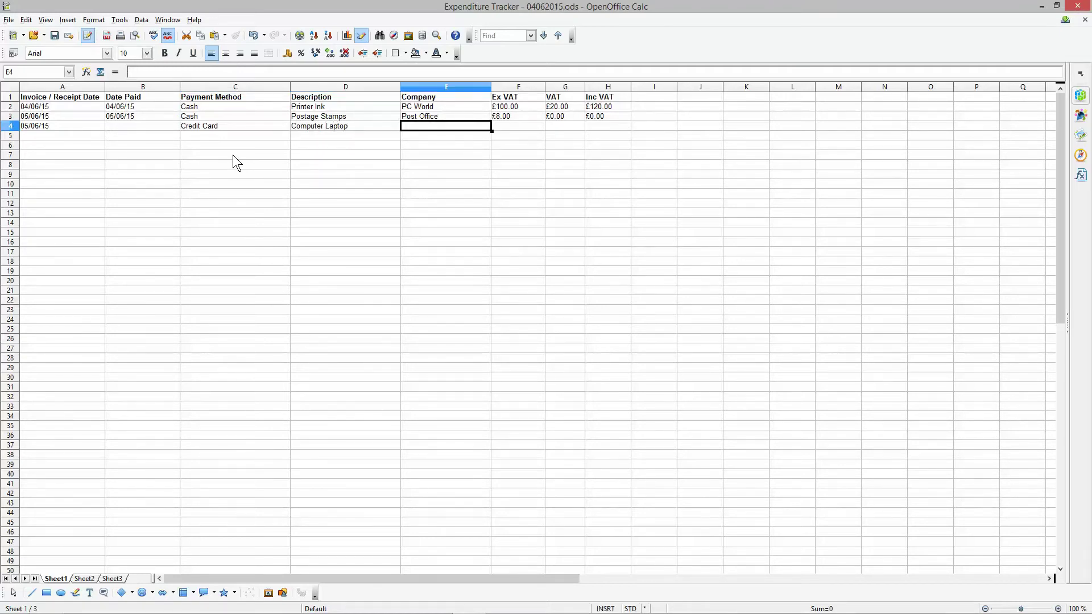
pyautogui.write('Amaz')
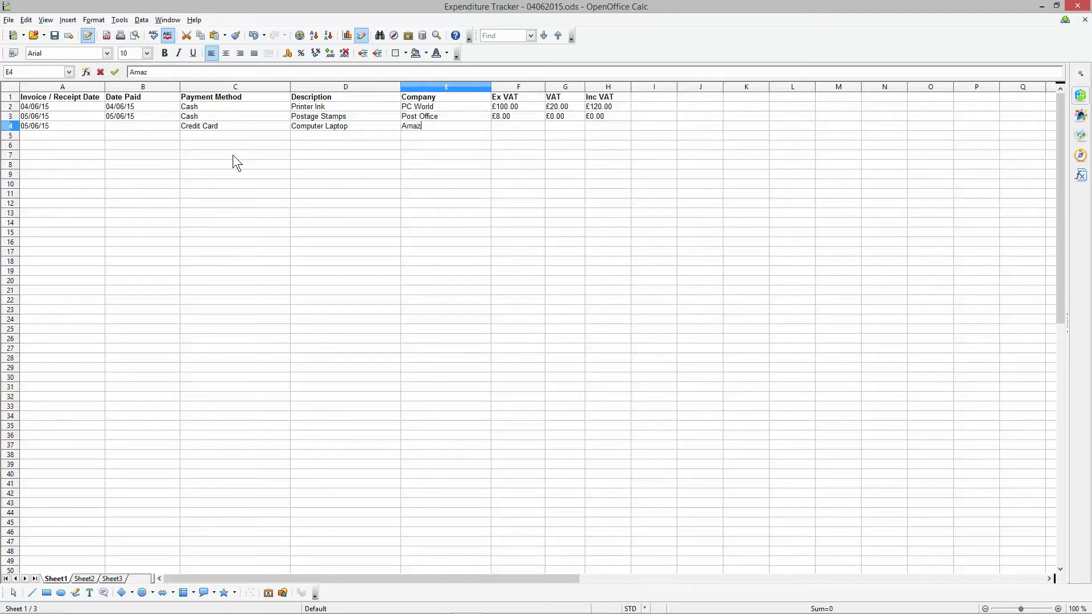
pyautogui.write('on')
pyautogui.press('Tab')
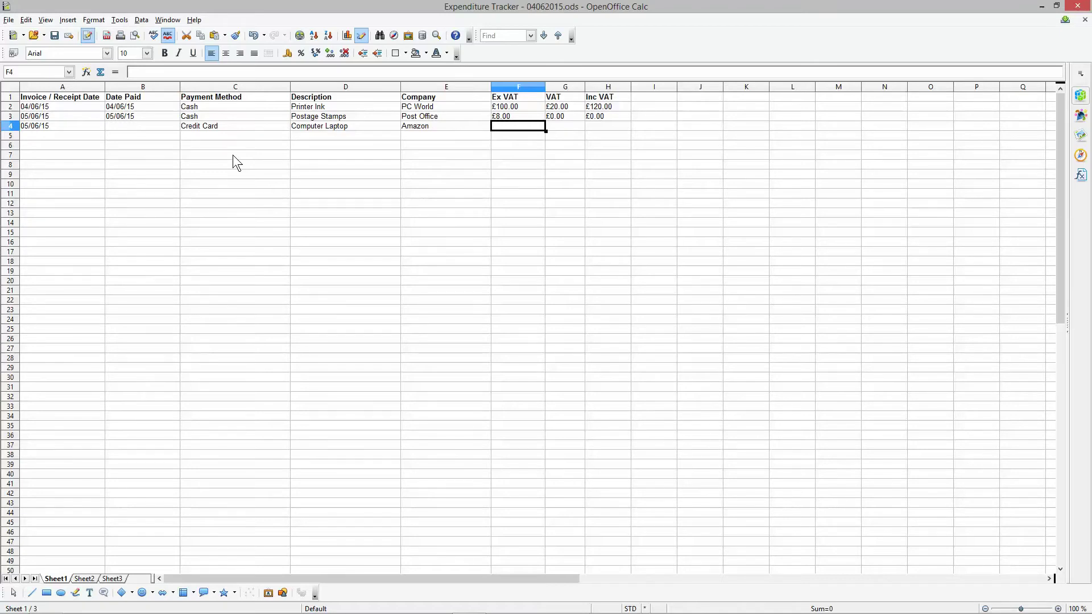
# Enter row 4's amounts as 1000 Ex VAT, 200 VAT and 1200 Inc VAT
pyautogui.write('1000')
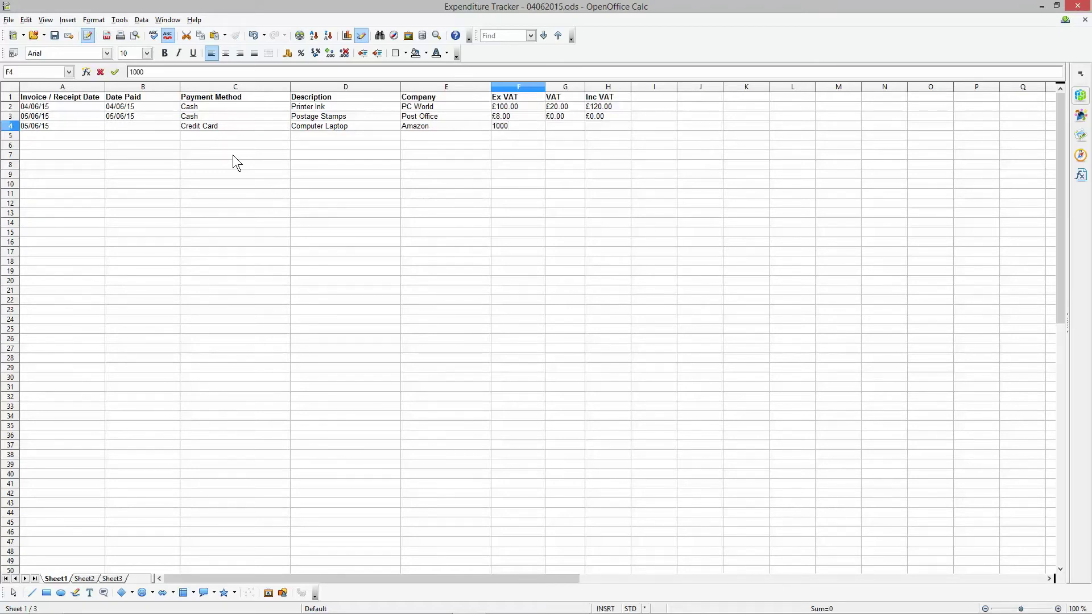
pyautogui.press('Tab')
pyautogui.write('200')
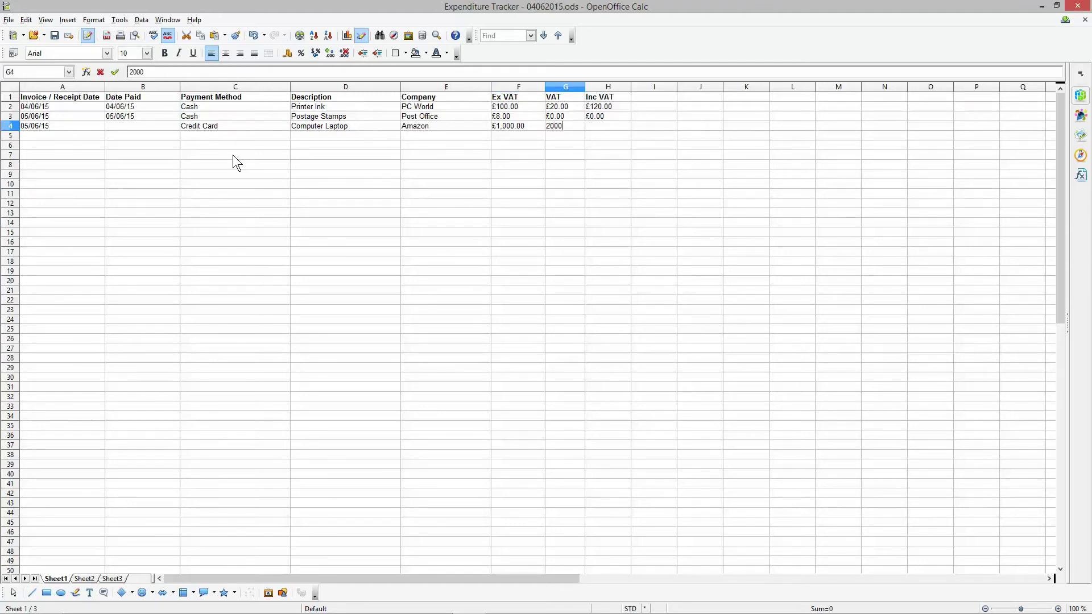
pyautogui.press('Tab')
pyautogui.write('12000')
pyautogui.press('Return')
pyautogui.press('Up')
pyautogui.write('1200')
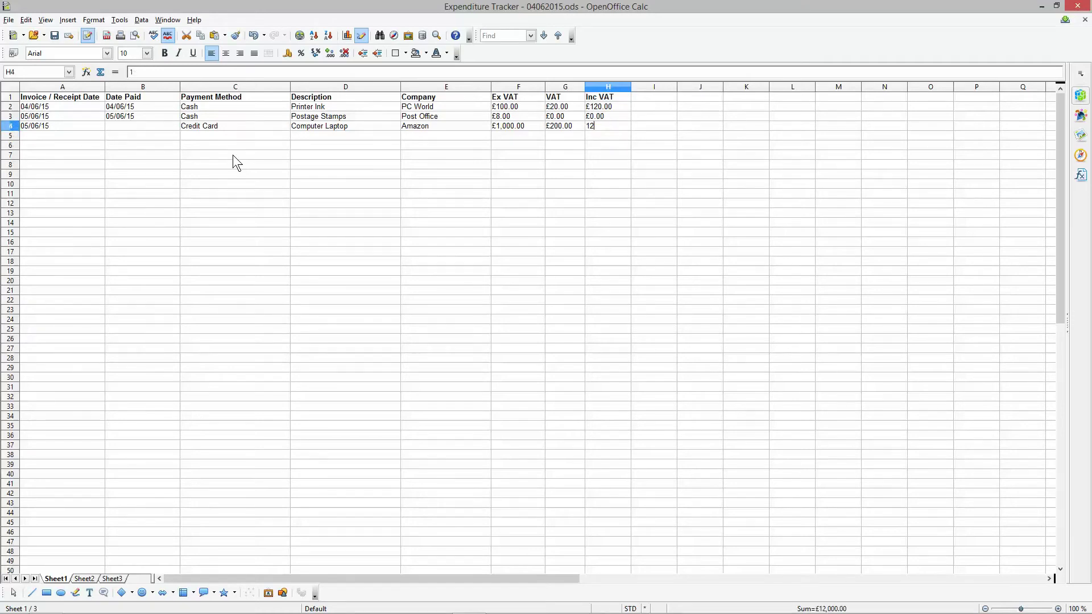
pyautogui.press('Return')
pyautogui.press('Left')
pyautogui.press('Left')
pyautogui.press('Left')
pyautogui.press('Left')
pyautogui.press('Left')
pyautogui.press('Left')
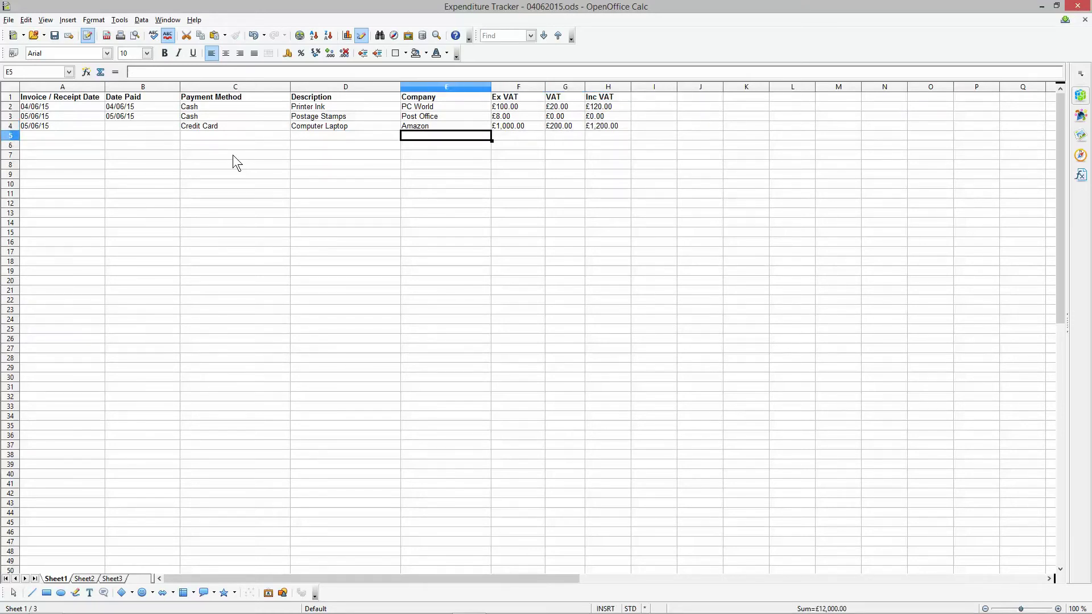
pyautogui.press('Up')
pyautogui.press('Up')
pyautogui.press('Up')
pyautogui.press('Up')
pyautogui.press('Down')
pyautogui.press('Down')
pyautogui.press('Down')
pyautogui.press('Left')
pyautogui.press('Right')
pyautogui.press('Left')
pyautogui.press('Right')
pyautogui.press('Right')
pyautogui.press('Left')
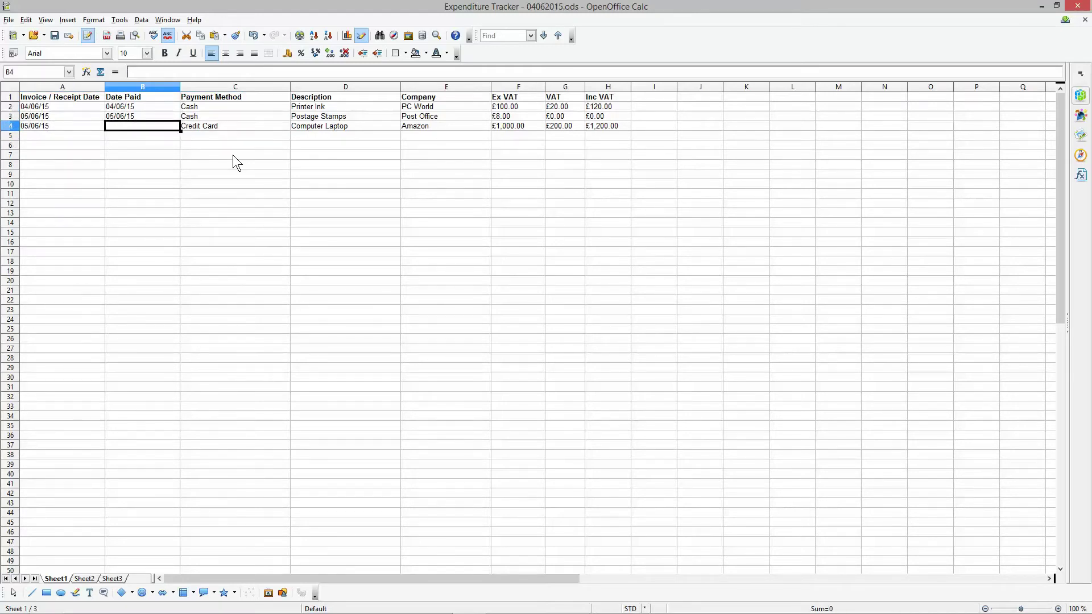
# Save the spreadsheet and put the invoice date 05/06/15 into row 4's Date Paid cell
pyautogui.click(50, 38)
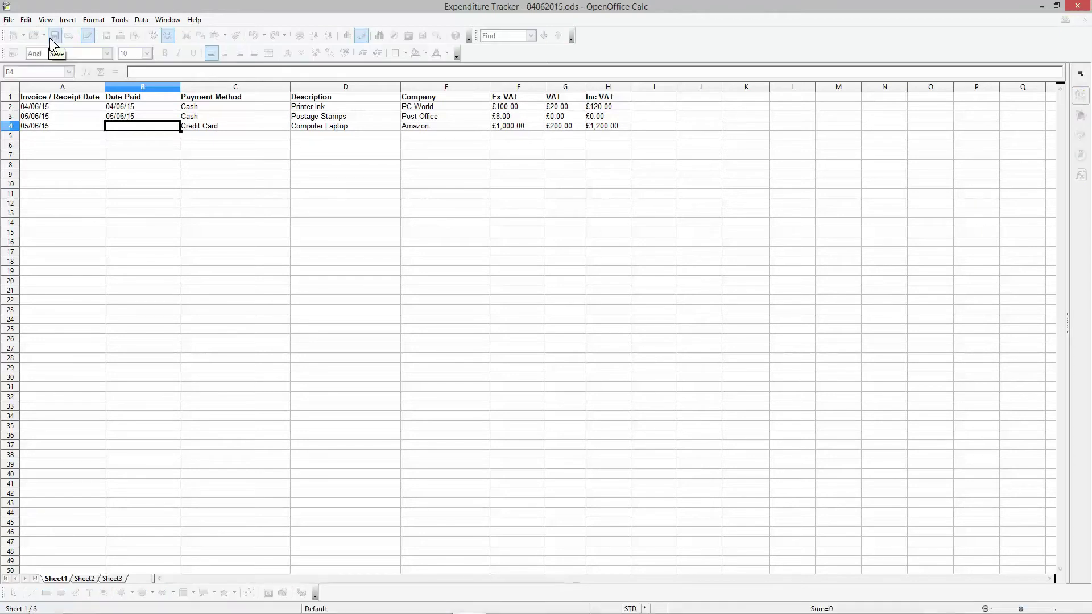
pyautogui.click(43, 125)
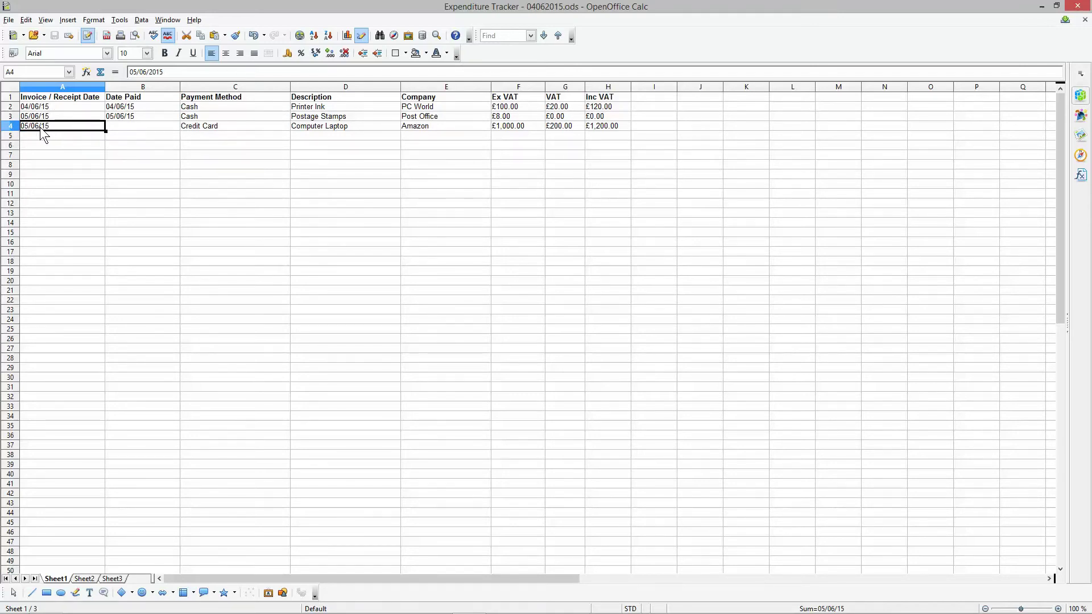
pyautogui.click(112, 126)
pyautogui.write('05/06/15')
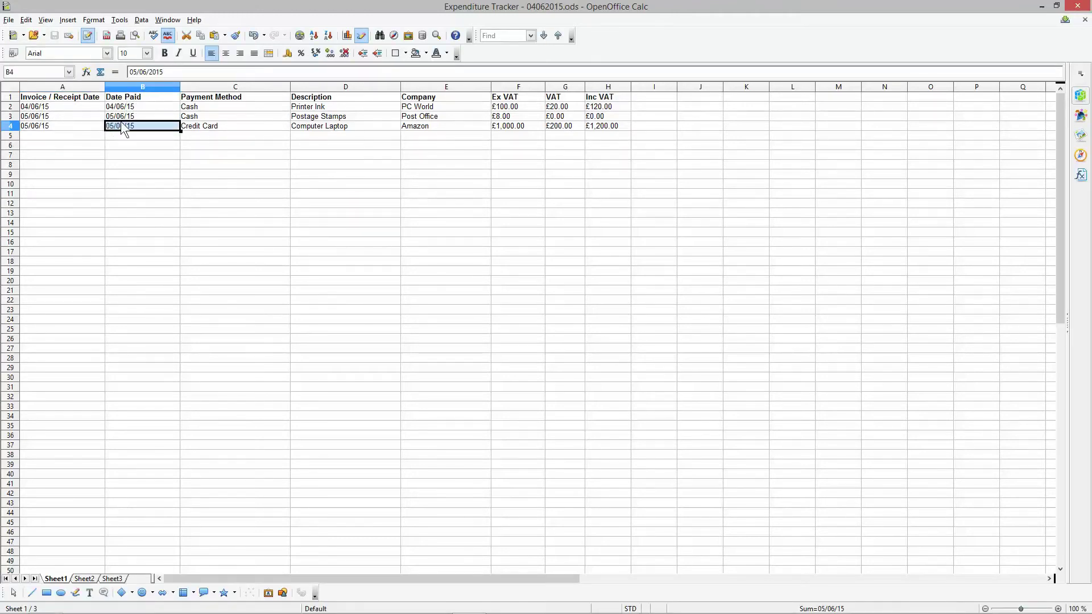
# Change row 4's Date Paid to 06/06/2015 and save the spreadsheet
pyautogui.click(118, 124)
pyautogui.doubleClick(146, 124)
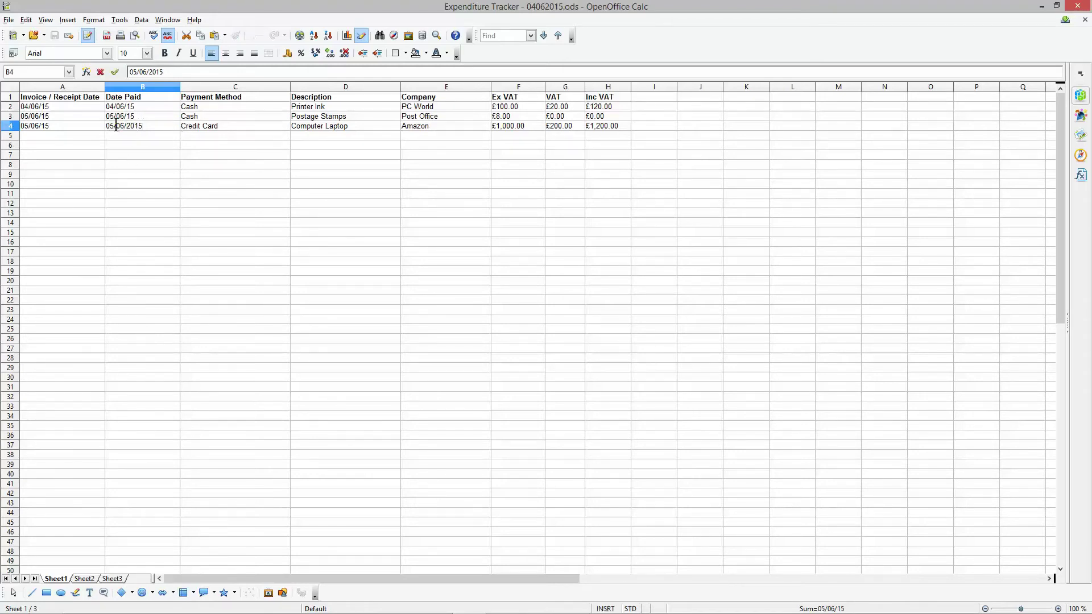
pyautogui.press('BackSpace')
pyautogui.write('6')
pyautogui.press('Return')
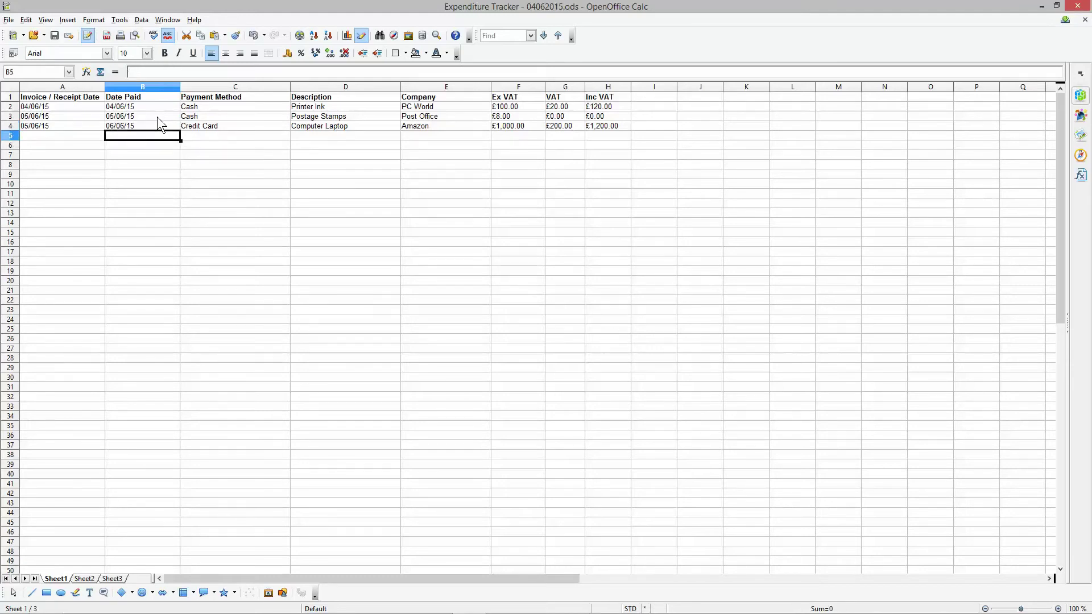
pyautogui.click(119, 123)
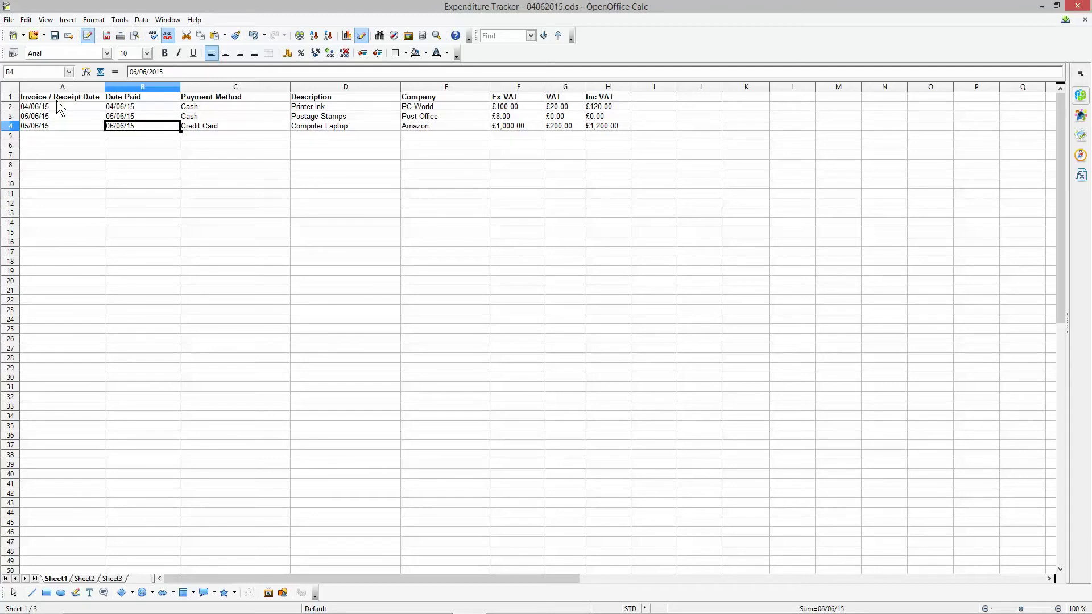
pyautogui.click(58, 35)
pyautogui.click(66, 123)
pyautogui.click(131, 125)
pyautogui.moveTo(123, 108); pyautogui.dragTo(80, 120)
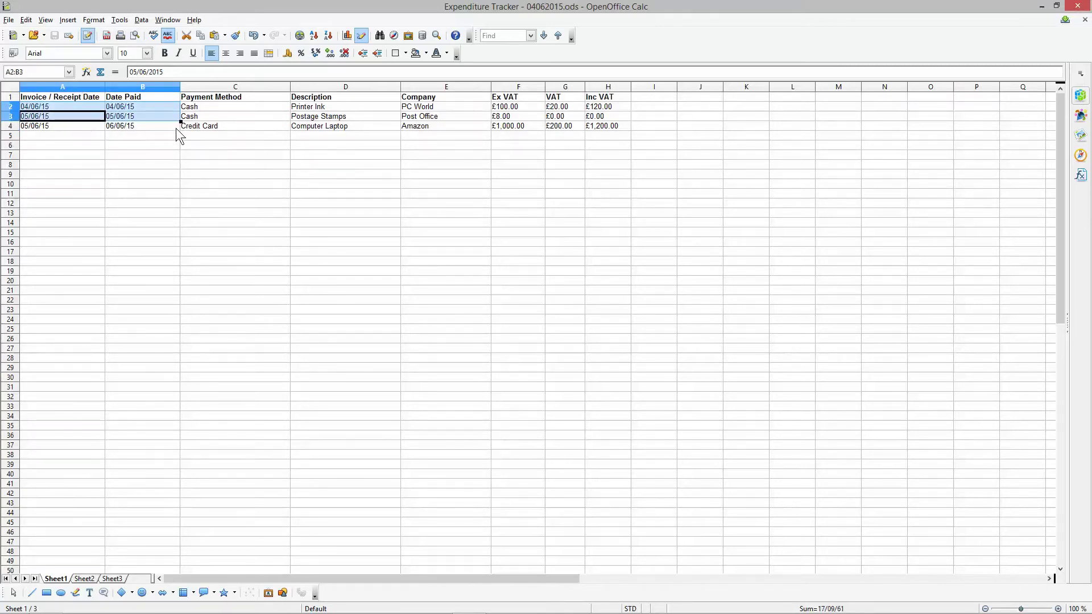
pyautogui.click(194, 125)
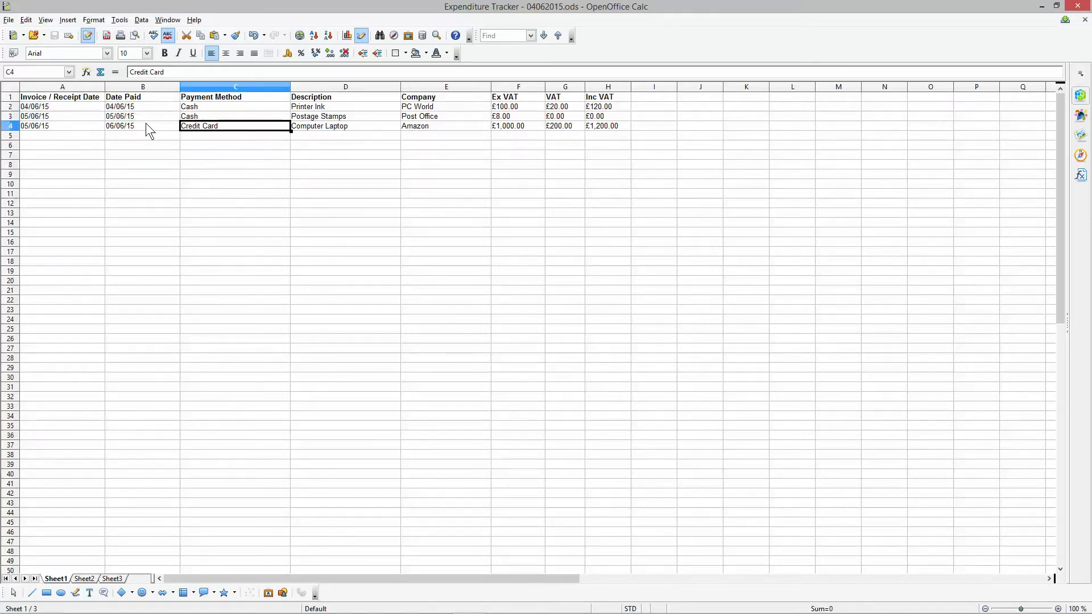
pyautogui.click(119, 126)
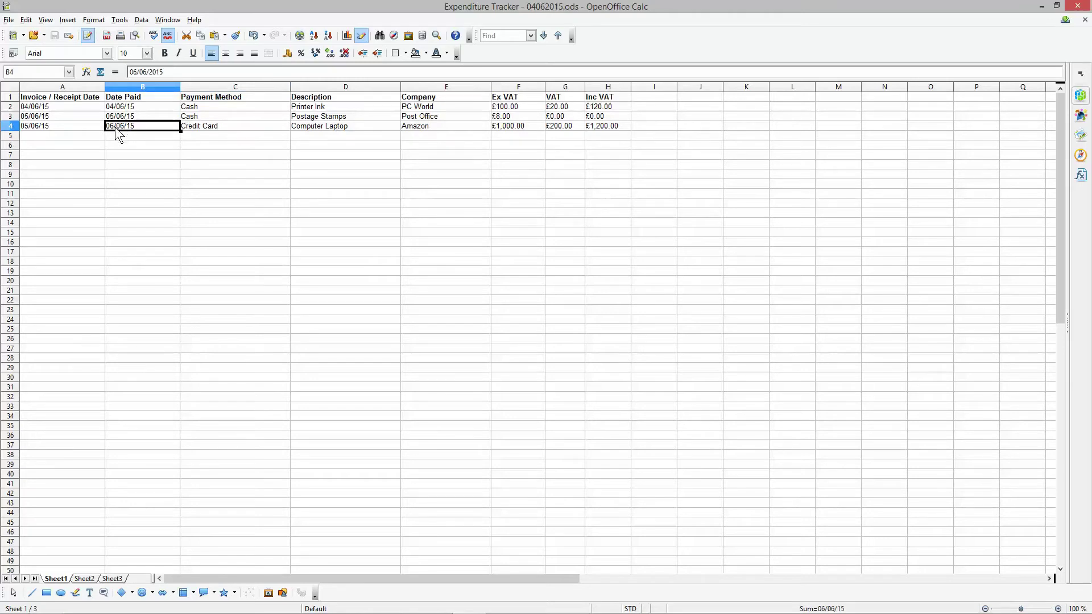
# Narrow the Company column slightly and save the spreadsheet, with cell A5 selected for the next entry
pyautogui.click(76, 132)
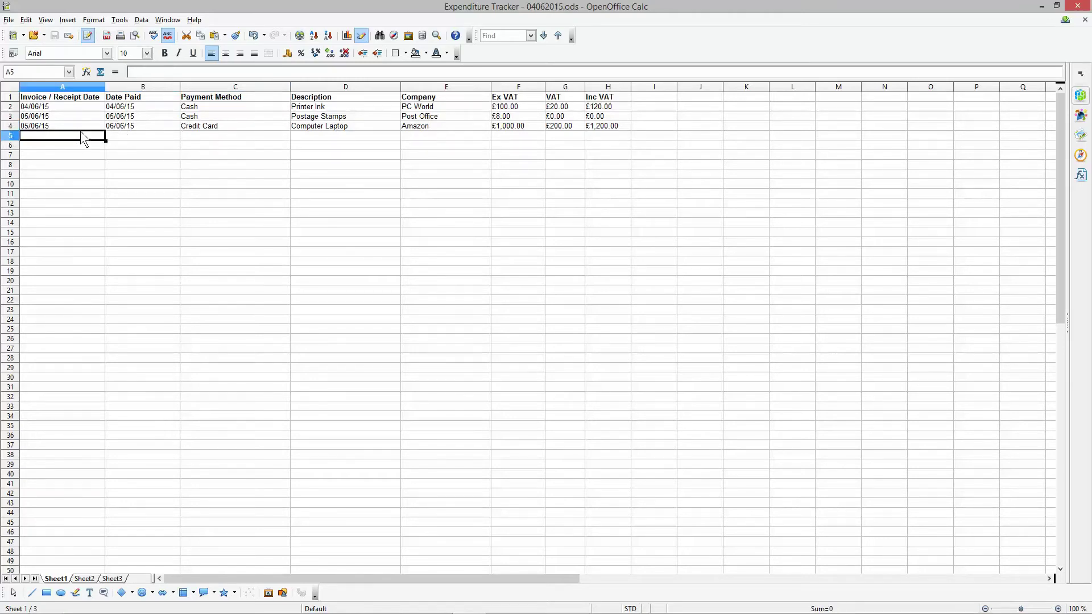
pyautogui.moveTo(491, 87); pyautogui.dragTo(476, 86)
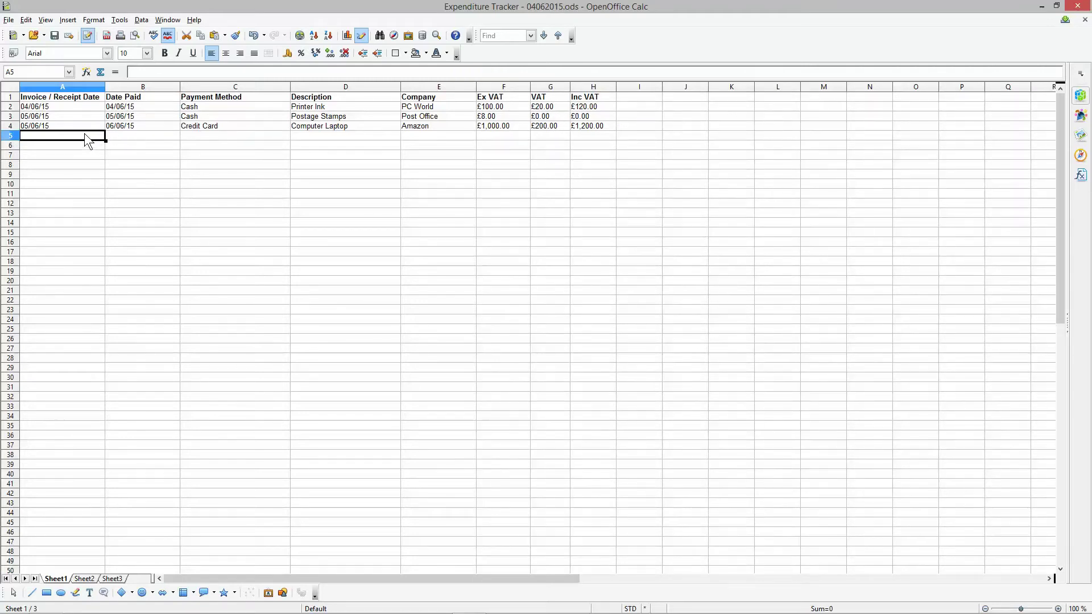
pyautogui.click(54, 35)
# Enter 08/06/15 as row 5's Invoice / Receipt Date and Pay Pal Payment as its payment method, leaving Date Paid blank
pyautogui.write('08')
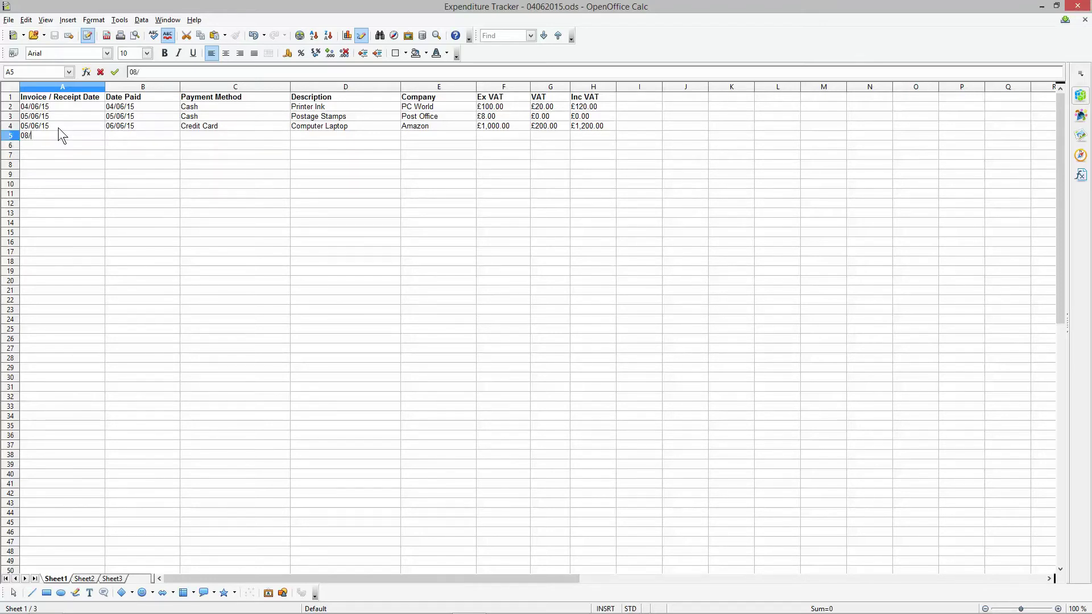
pyautogui.write('/06/15')
pyautogui.press('Tab')
pyautogui.press('Tab')
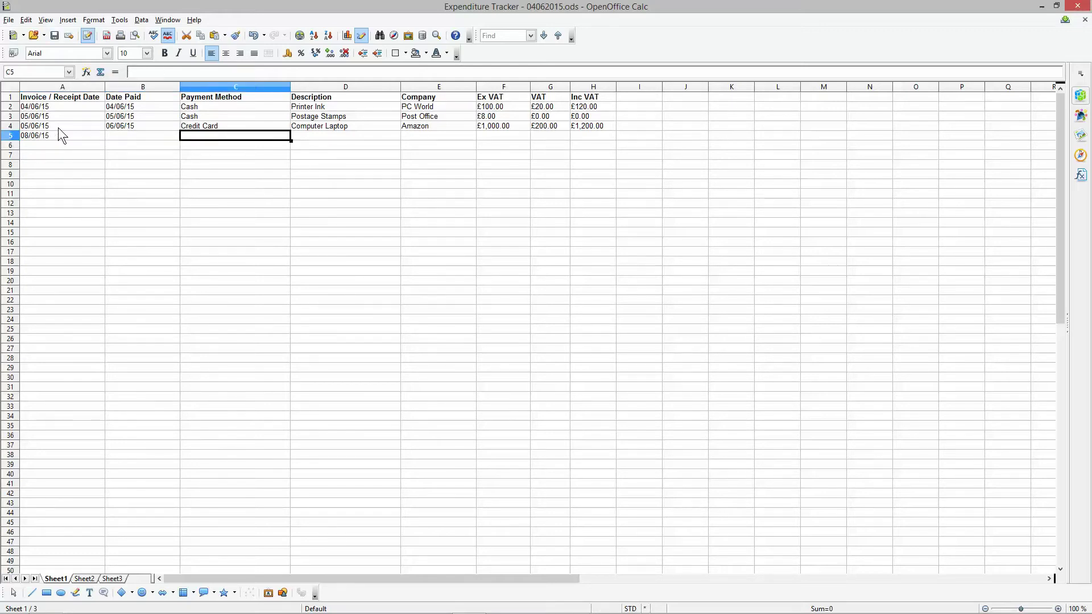
pyautogui.write('Pay Pal')
pyautogui.write('Payment')
pyautogui.press('Tab')
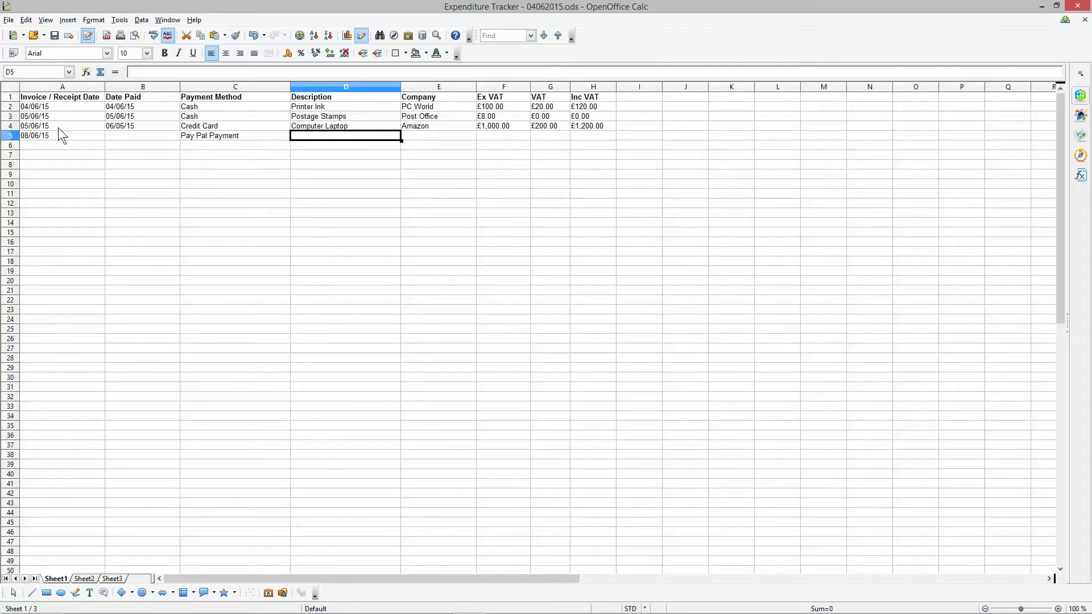
# Fill in row 5 with description Website Hosting and company 123 Hosting
pyautogui.write('Websh')
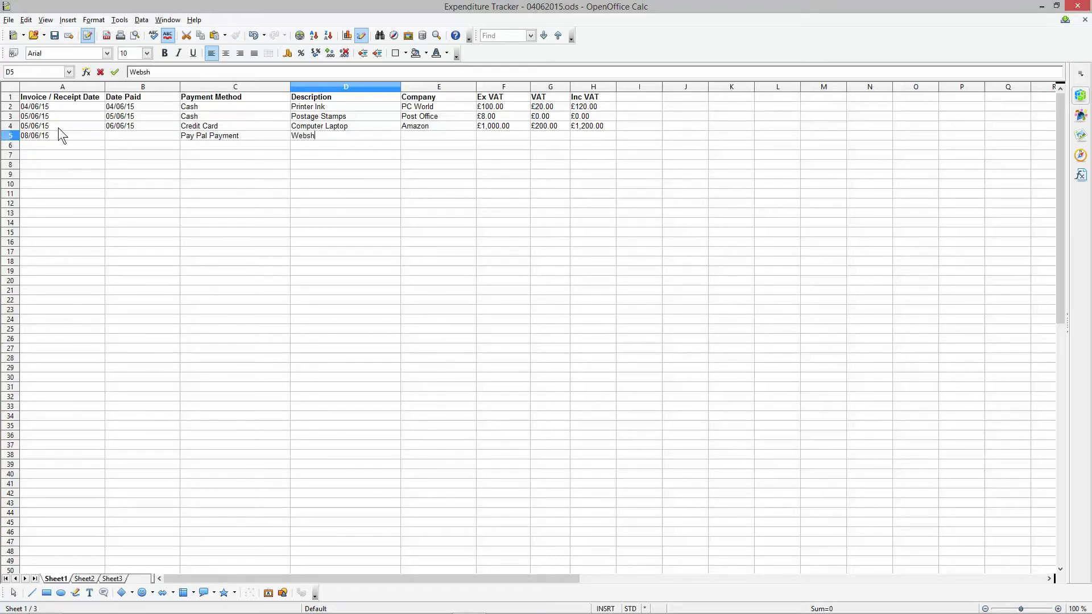
pyautogui.write('stite Hosting')
pyautogui.press('BackSpace')
pyautogui.press('BackSpace')
pyautogui.press('BackSpace')
pyautogui.press('BackSpace')
pyautogui.write('ting')
pyautogui.press('Tab')
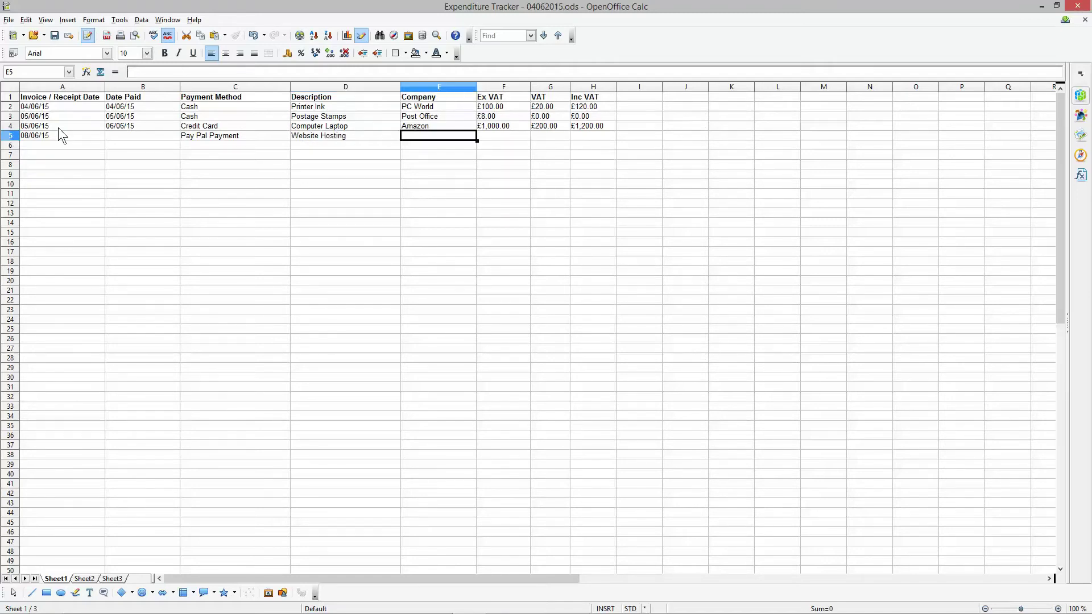
pyautogui.write('123 Hosting')
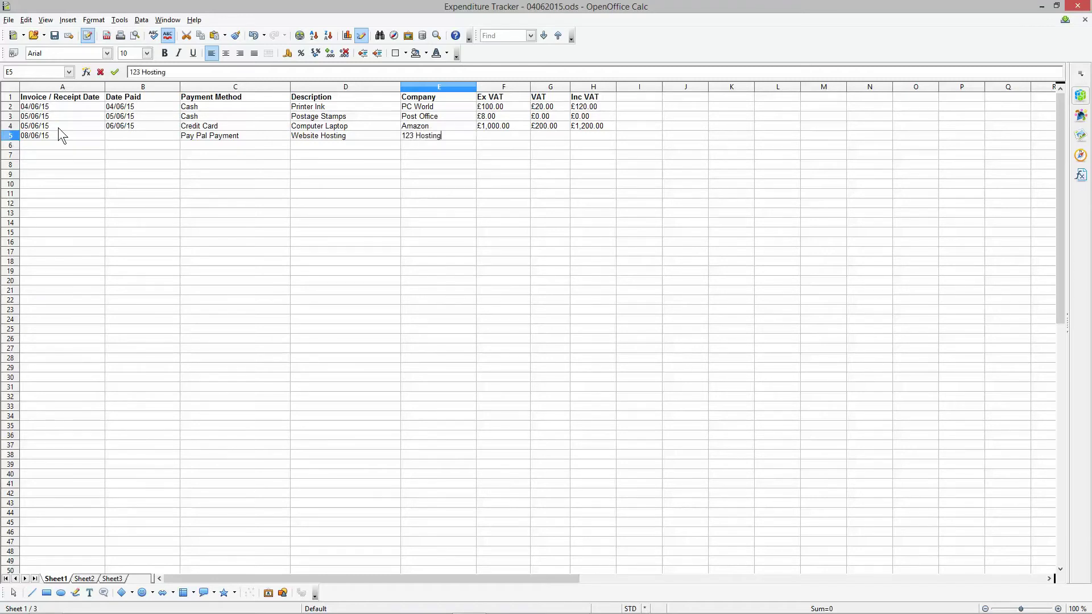
pyautogui.press('Tab')
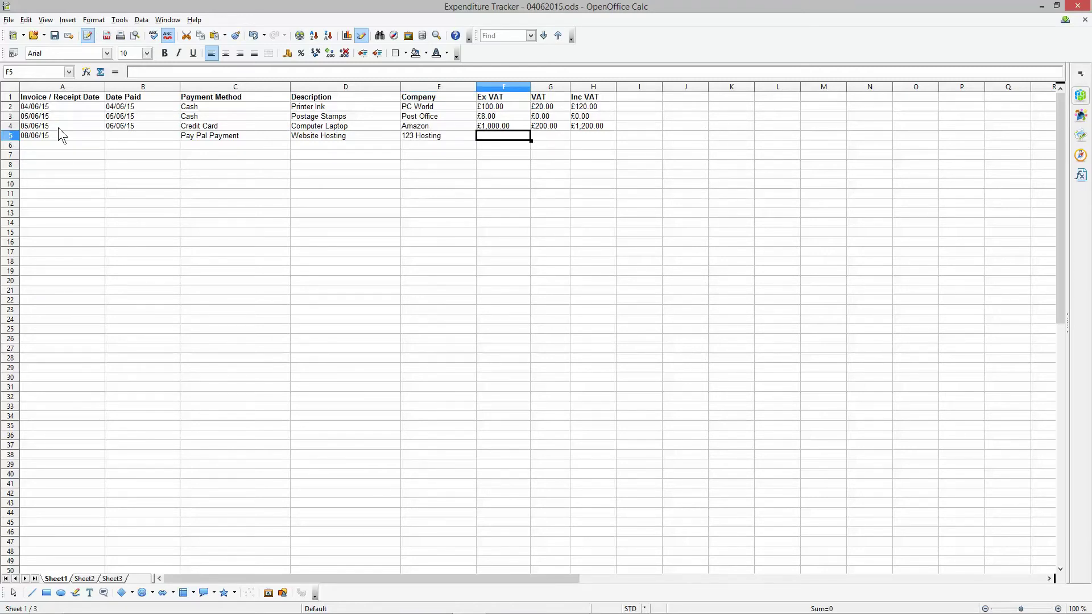
# Enter row 5's amounts as 20 Ex VAT, 4 VAT and 24 Inc VAT
pyautogui.write('20')
pyautogui.press('Tab')
pyautogui.write('4')
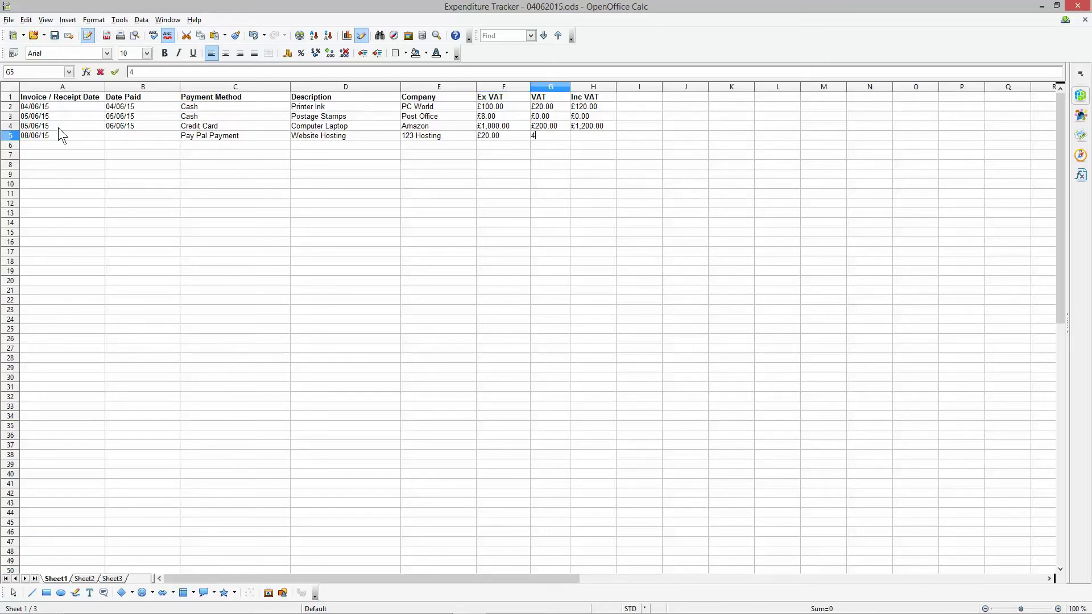
pyautogui.press('Tab')
pyautogui.write('24')
pyautogui.press('Return')
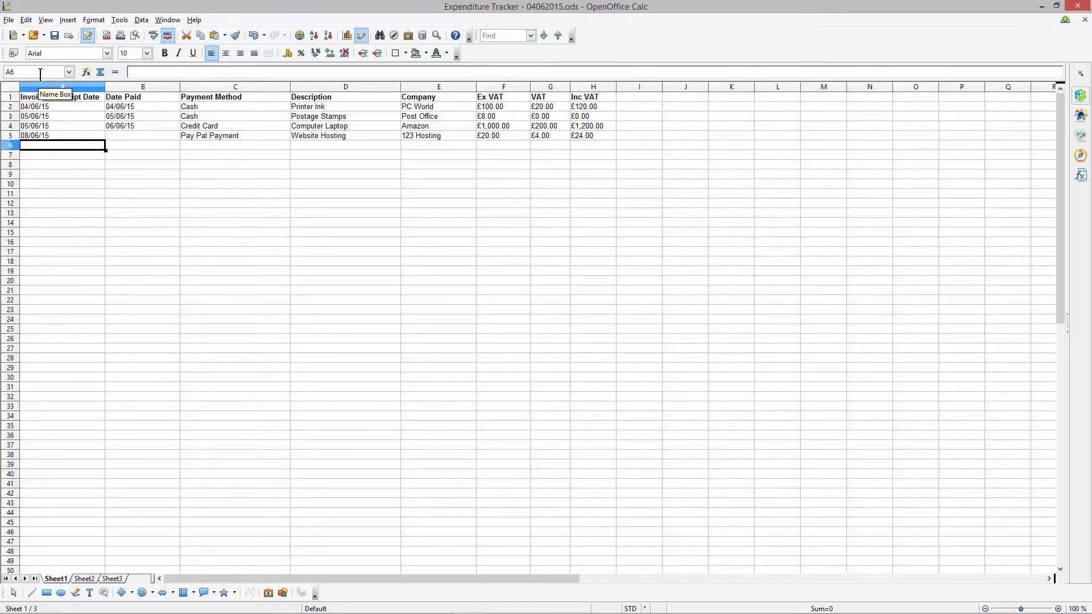
# Enter 11/06/2015 as the Date Paid for the Website Hosting expense in row 5
pyautogui.click(189, 136)
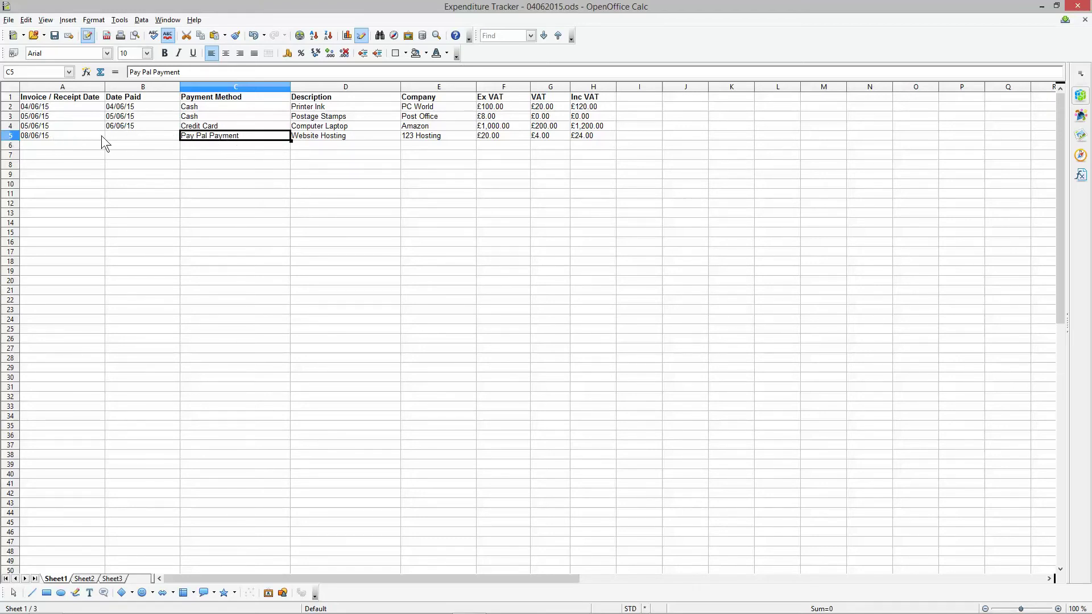
pyautogui.click(129, 139)
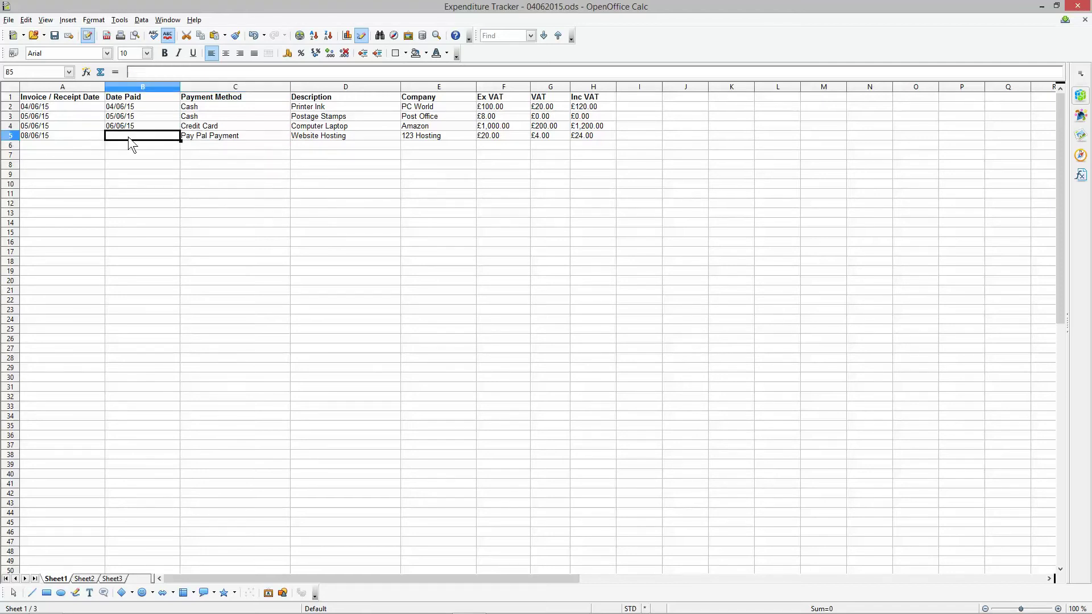
pyautogui.write('11/06/201')
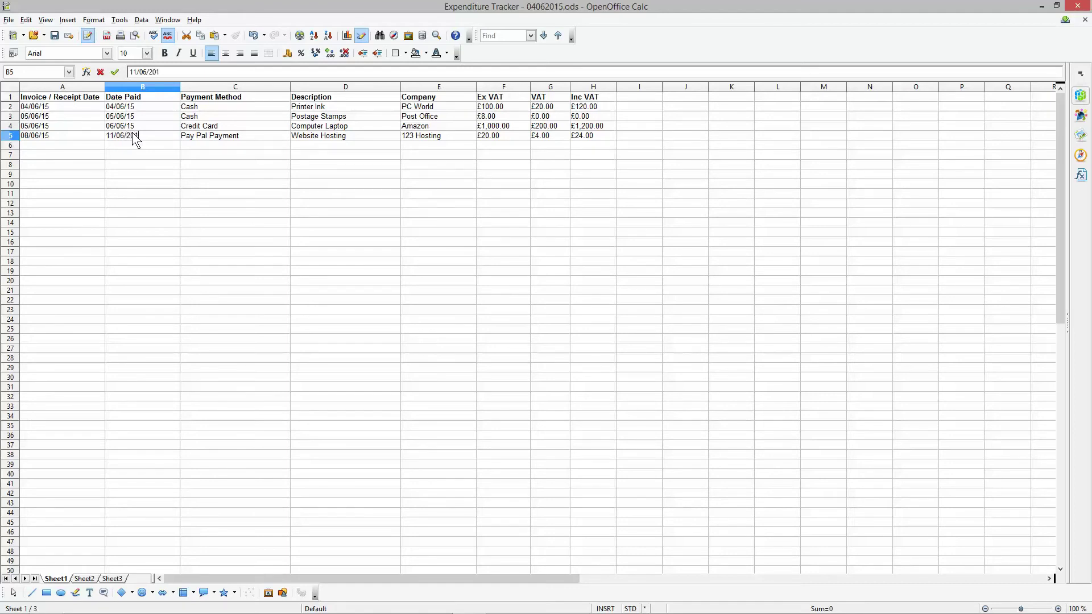
pyautogui.write('5')
pyautogui.press('Return')
pyautogui.click(124, 136)
pyautogui.moveTo(233, 135); pyautogui.dragTo(574, 134)
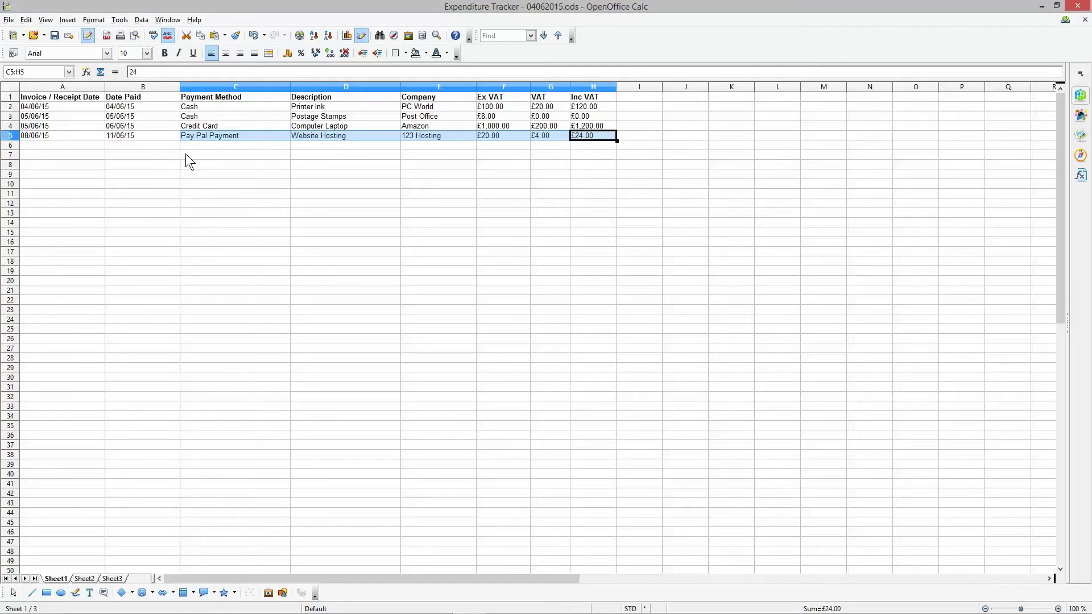
pyautogui.moveTo(67, 139); pyautogui.dragTo(579, 134)
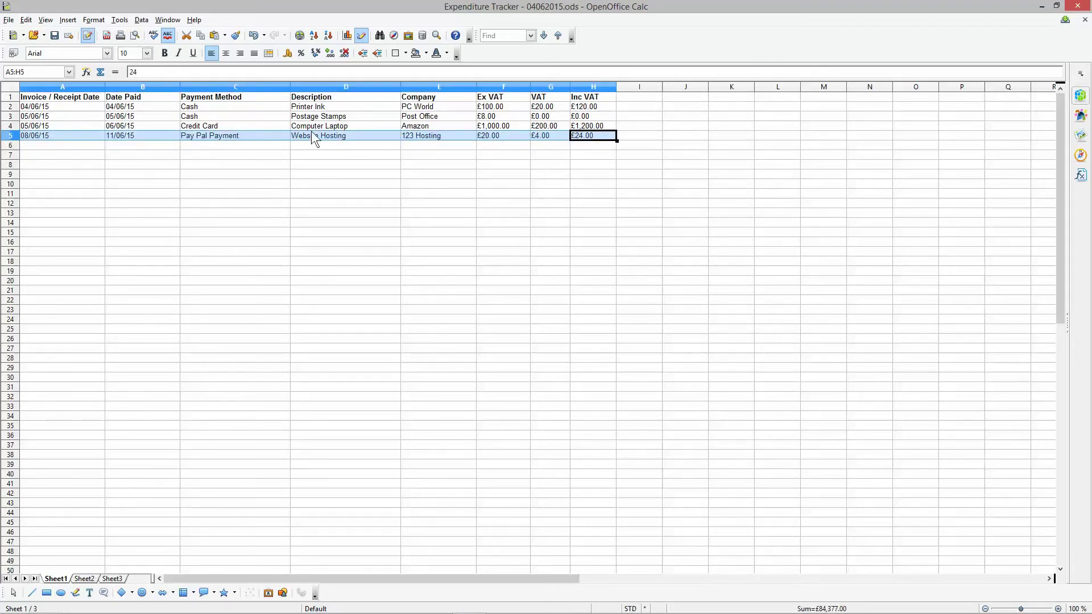
pyautogui.click(220, 136)
pyautogui.press('Up')
pyautogui.moveTo(203, 108); pyautogui.dragTo(198, 136)
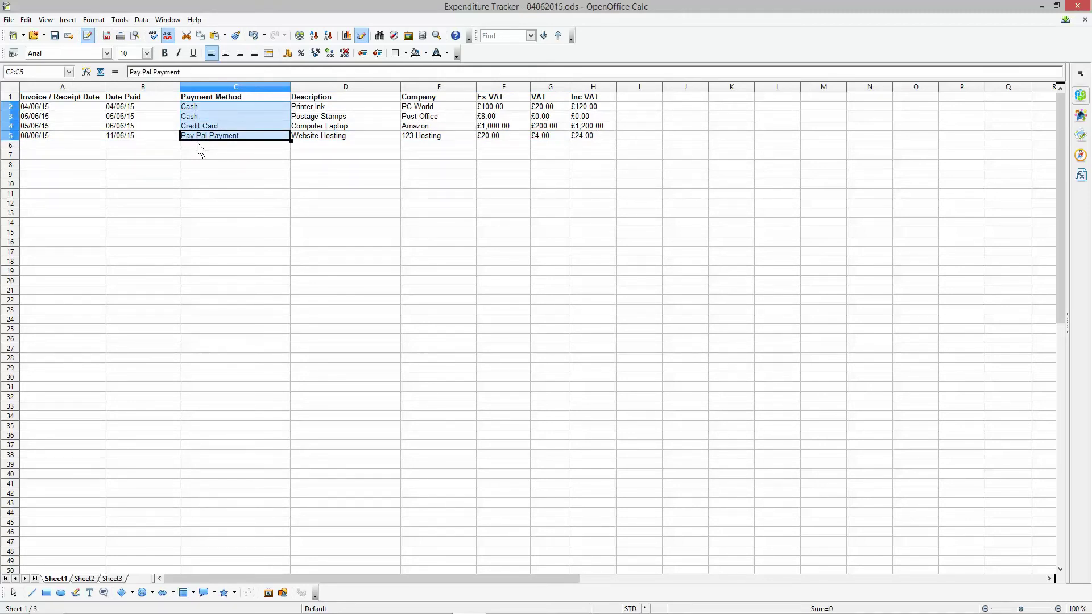
# Enter 10/08/2015 as row 6's Invoice / Receipt Date, leaving its Date Paid blank
pyautogui.click(100, 146)
pyautogui.write('10/08/2015')
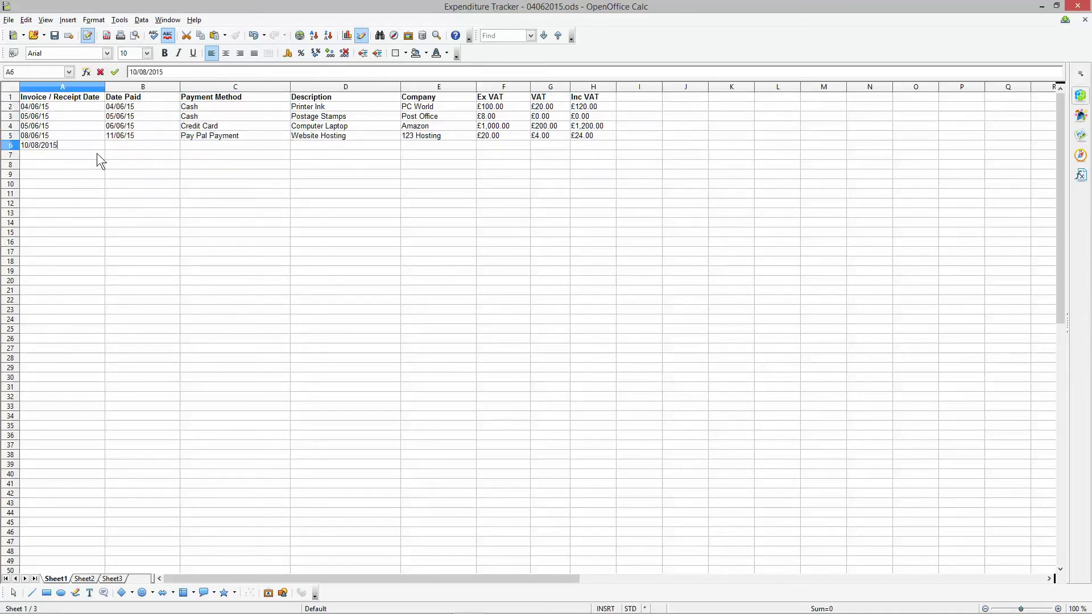
pyautogui.press('Tab')
pyautogui.press('Tab')
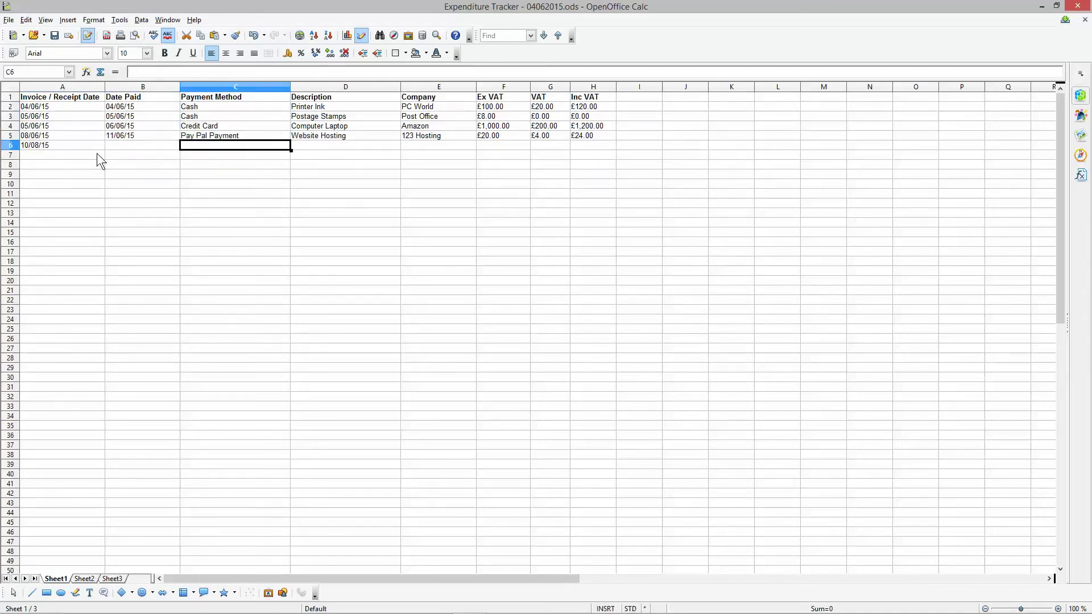
# Enter Cheque Payment : 000871 as row 6's payment method
pyautogui.write('Cheuq')
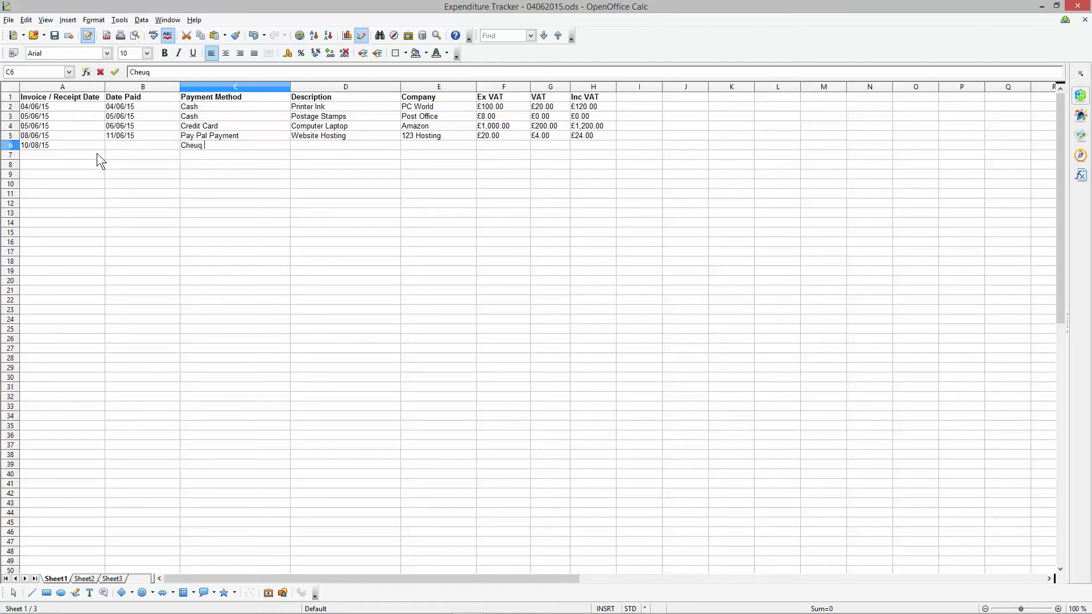
pyautogui.press('BackSpace')
pyautogui.press('BackSpace')
pyautogui.write('que Payment :')
pyautogui.write('000871')
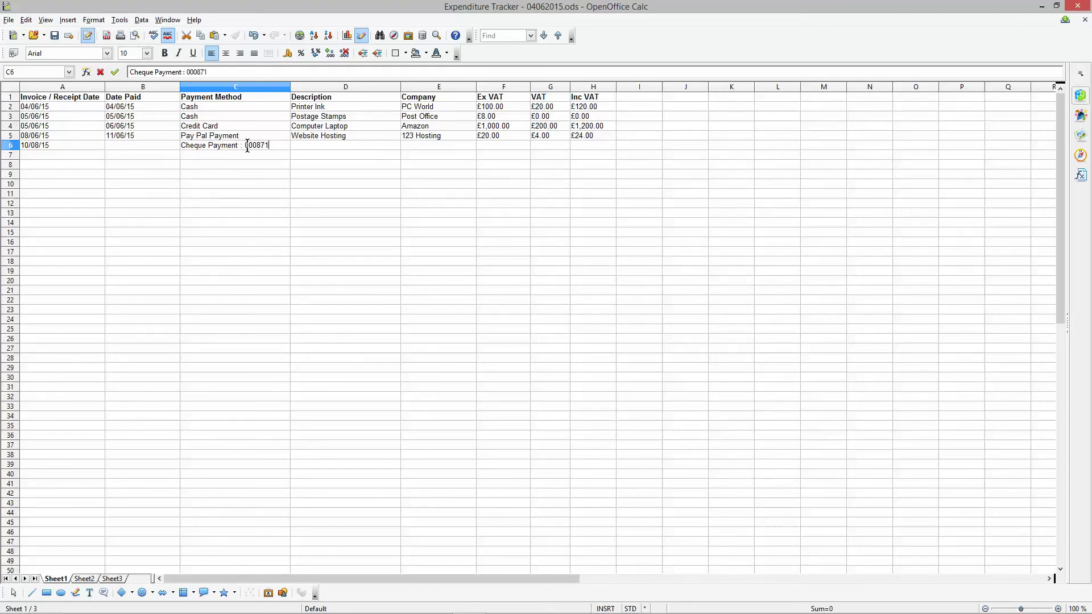
pyautogui.click(214, 154)
pyautogui.click(249, 147)
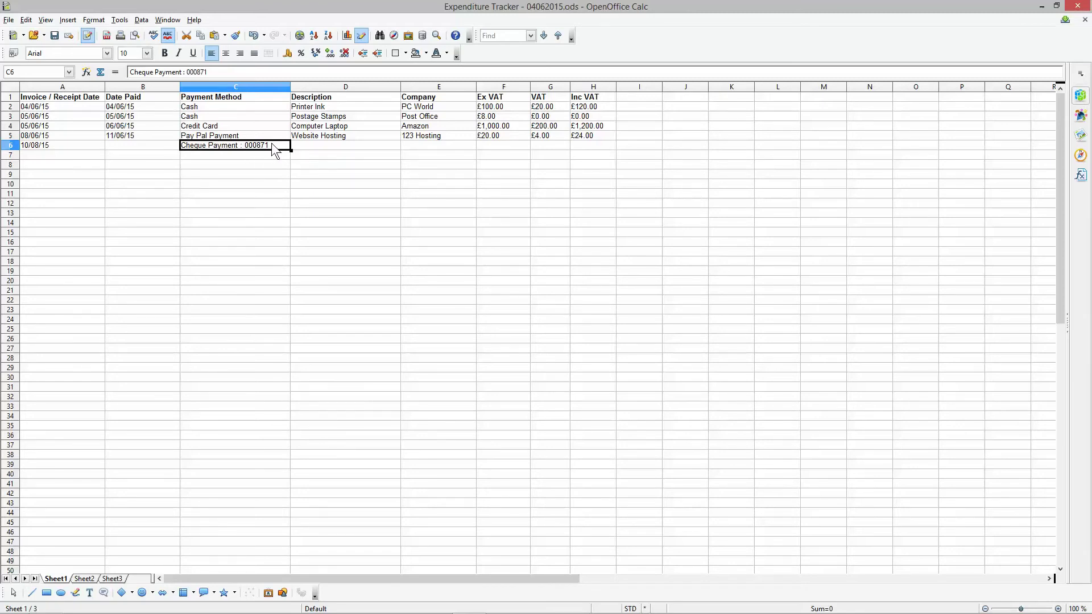
# Enter Content Writing Service as row 6's description
pyautogui.click(316, 146)
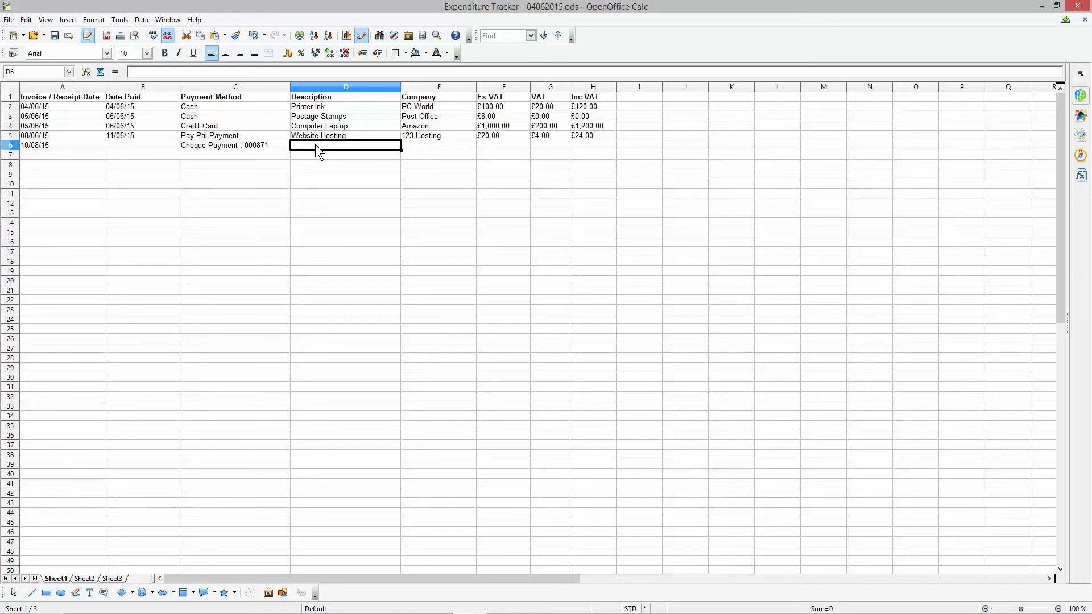
pyautogui.write('Wri')
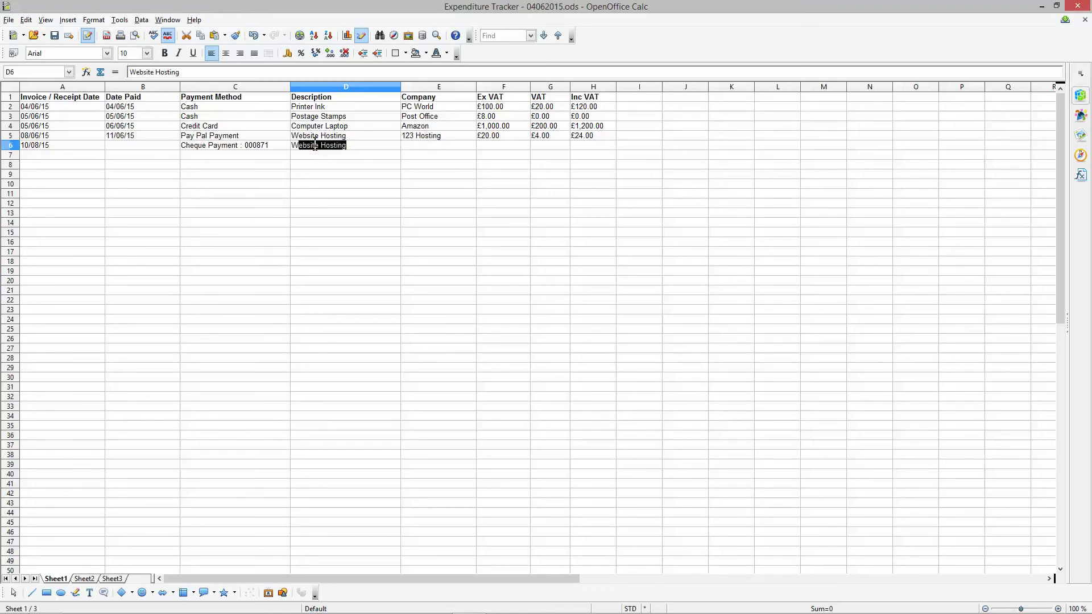
pyautogui.press('BackSpace')
pyautogui.press('BackSpace')
pyautogui.write('Conte')
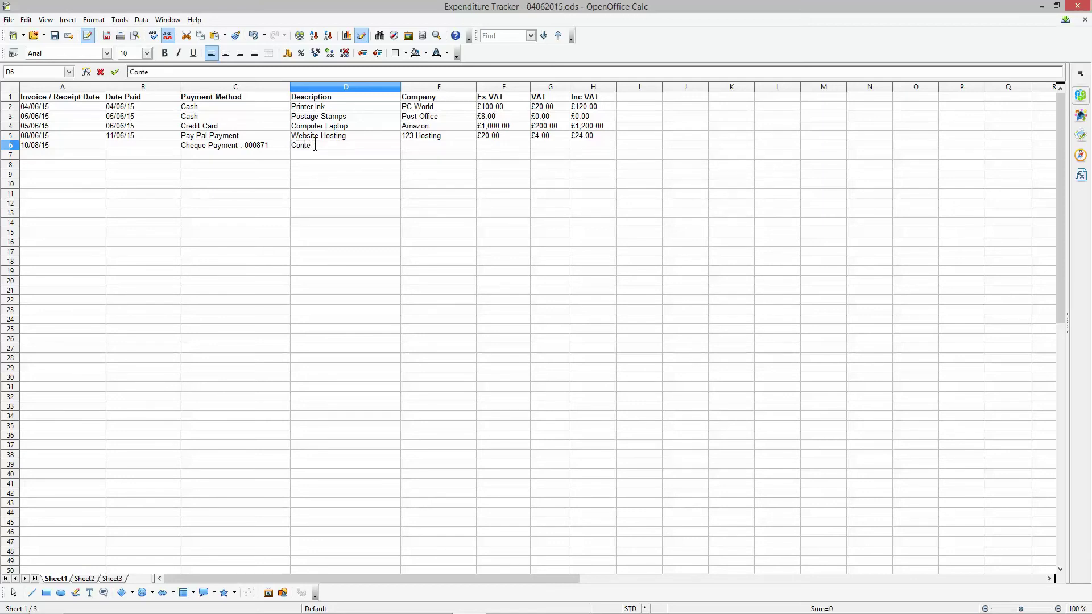
pyautogui.write('nt Writing Service')
pyautogui.press('Return')
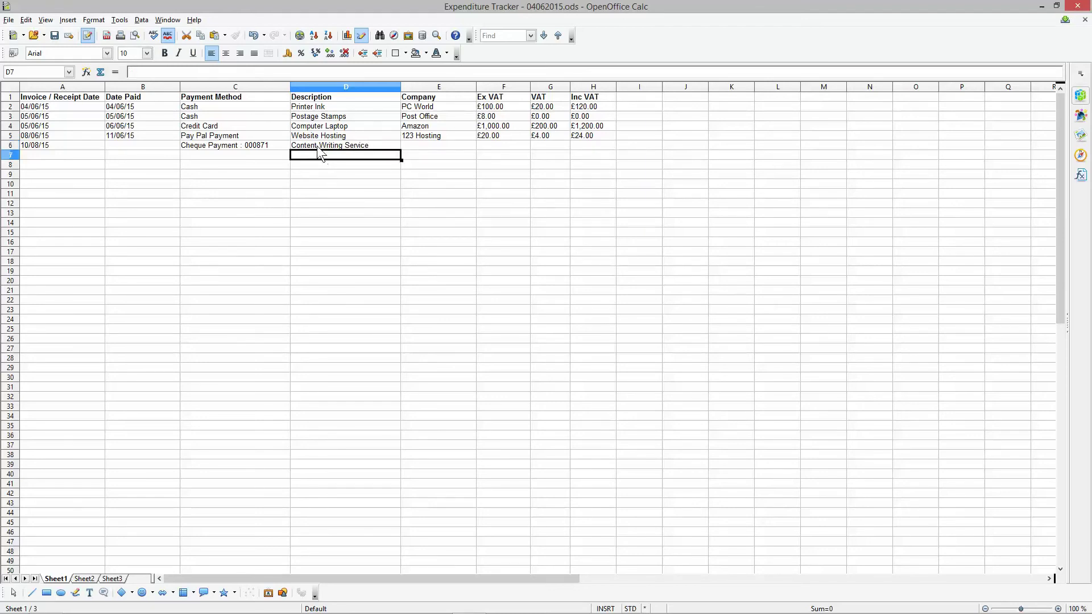
pyautogui.click(326, 138)
pyautogui.click(350, 233)
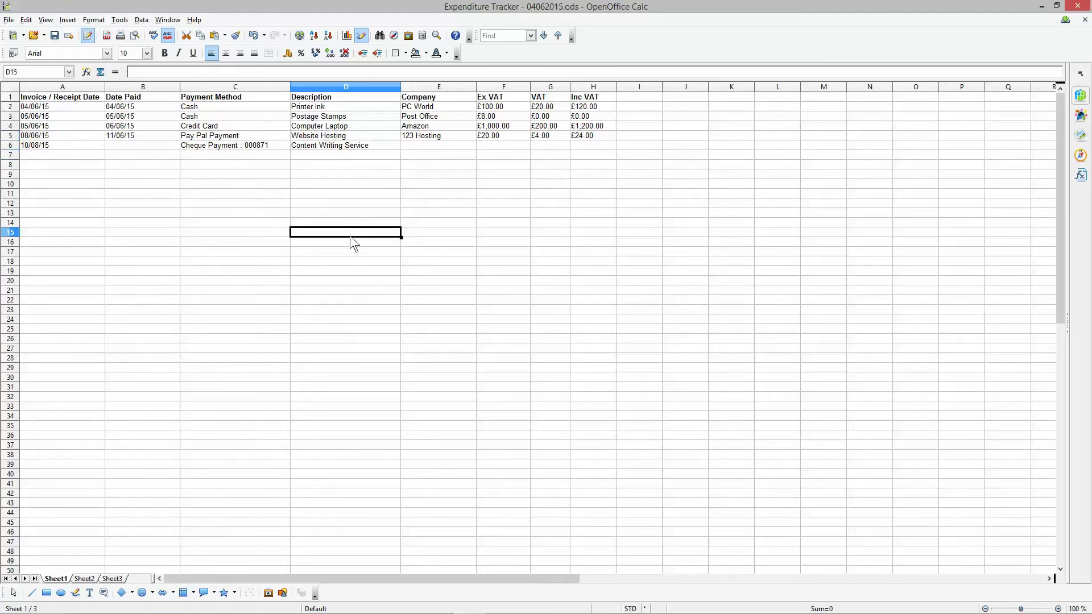
# Enter Content Kings as row 6's company
pyautogui.scroll(2, 349, 236)
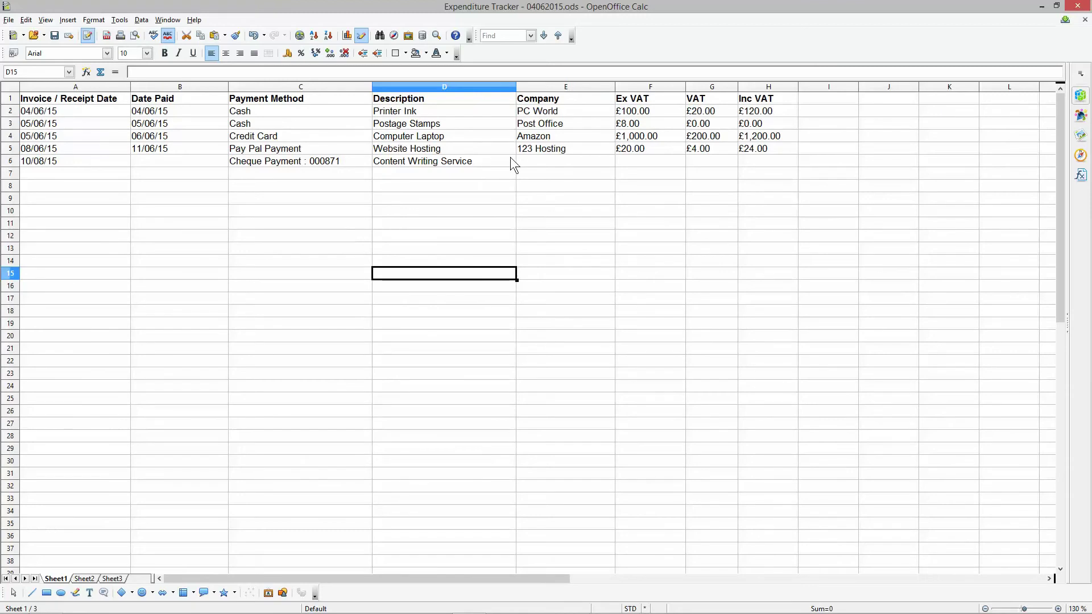
pyautogui.click(535, 162)
pyautogui.write('Content')
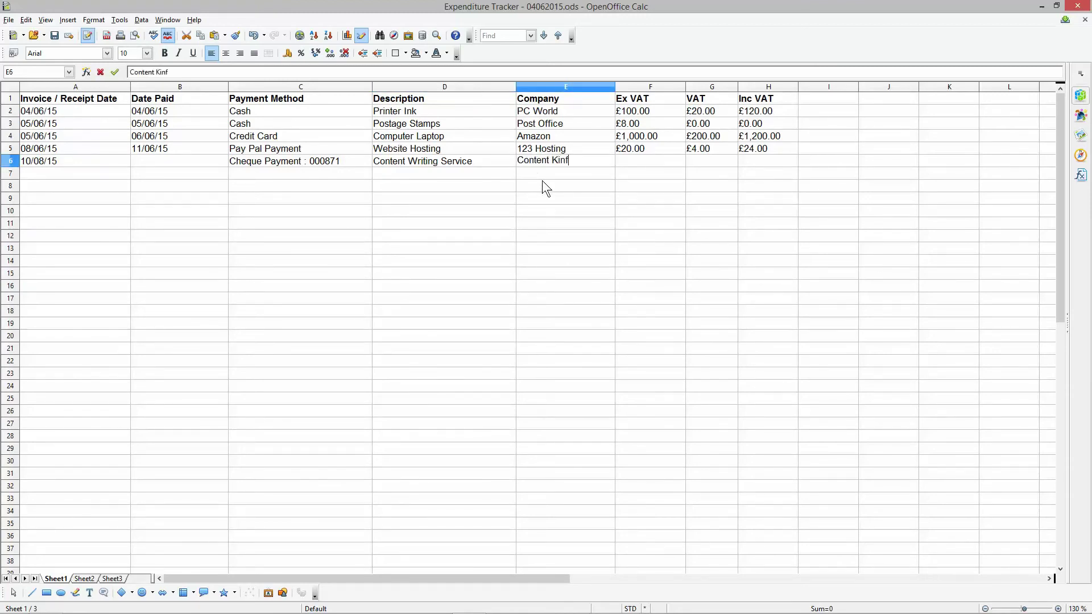
pyautogui.write(' Kings')
pyautogui.press('Tab')
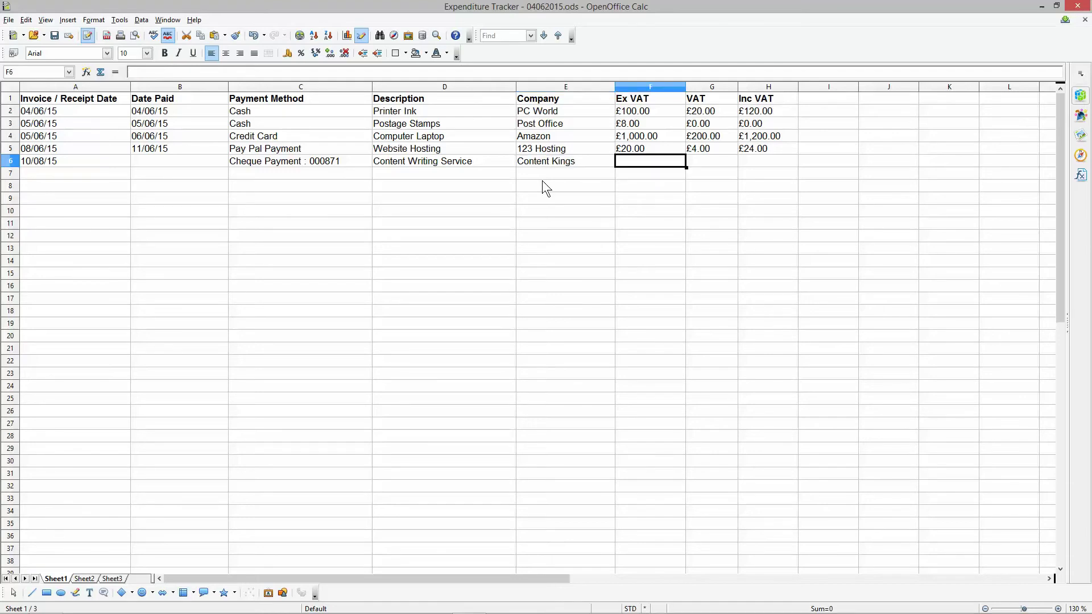
# Enter row 6's amounts as 100 Ex VAT, 20 VAT and 120 Inc VAT
pyautogui.write('100')
pyautogui.press('Tab')
pyautogui.write('20')
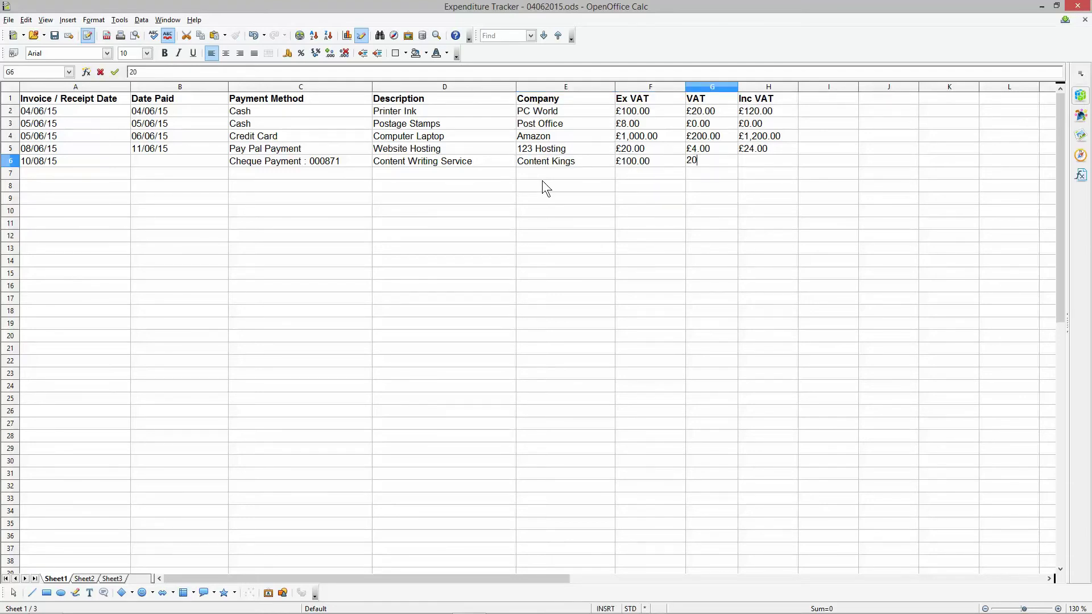
pyautogui.press('Tab')
pyautogui.write('120')
pyautogui.press('Return')
# Enter 15/08/15 as the Date Paid for the cheque payment in row 6
pyautogui.press('Up')
pyautogui.press('Left')
pyautogui.press('Left')
pyautogui.press('Left')
pyautogui.press('Left')
pyautogui.press('Left')
pyautogui.press('Left')
pyautogui.press('Left')
pyautogui.press('Right')
pyautogui.press('Right')
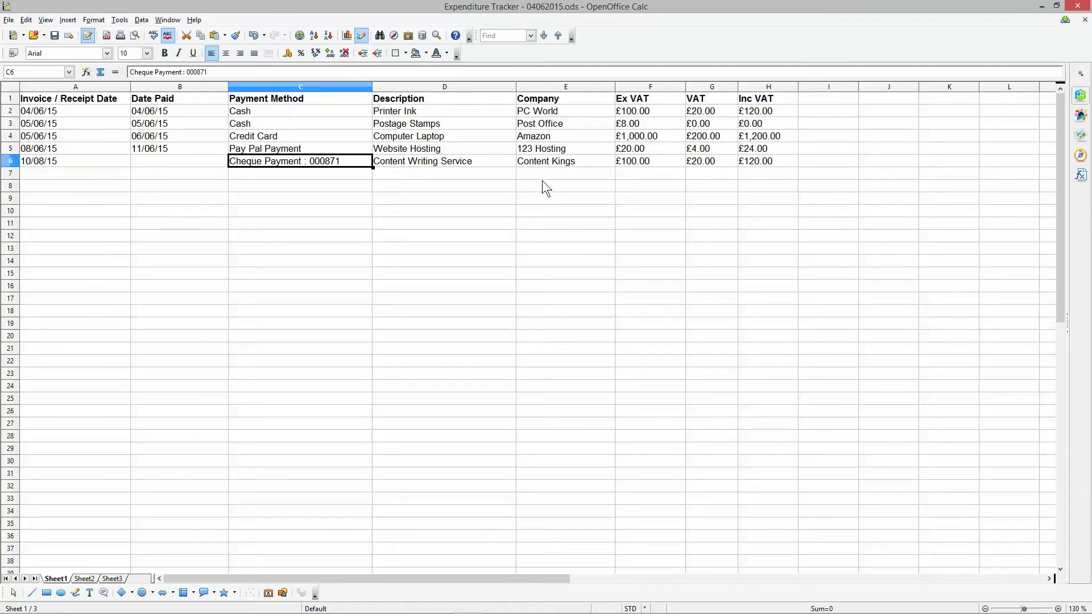
pyautogui.press('Left')
pyautogui.press('Left')
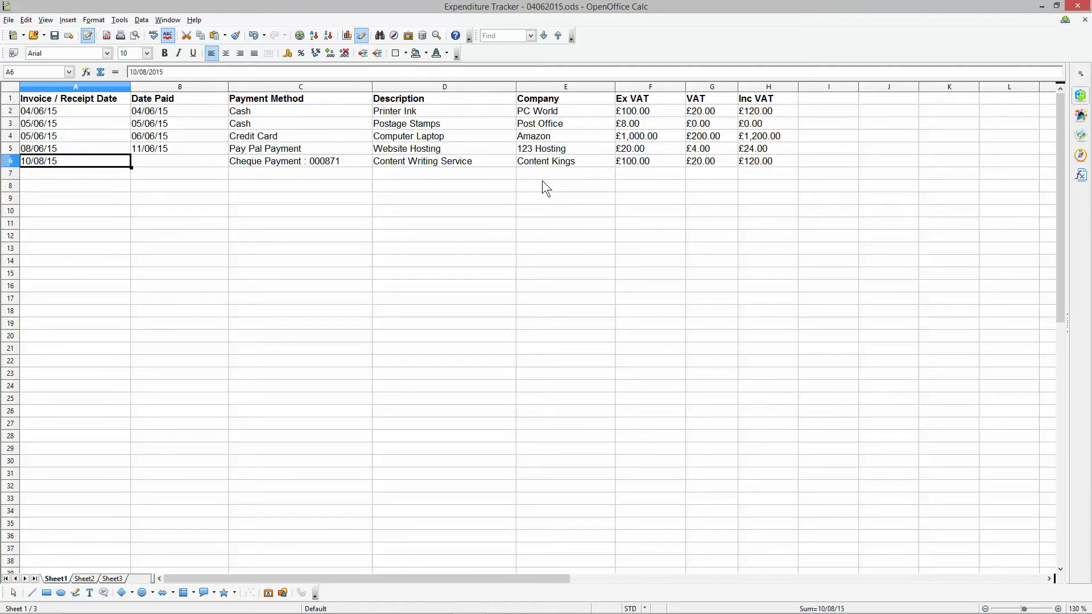
pyautogui.press('Right')
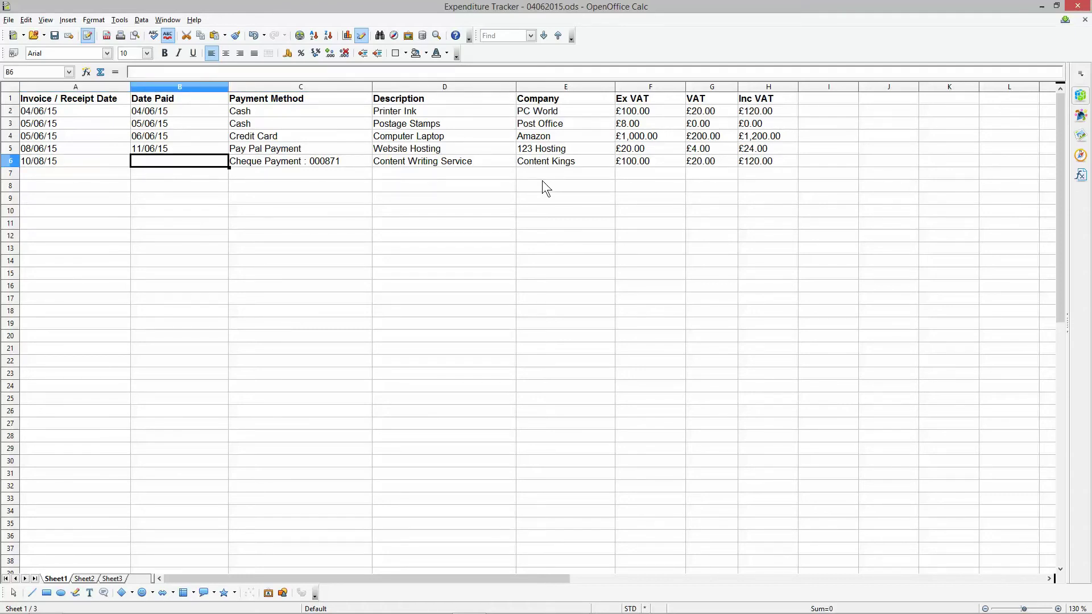
pyautogui.write('15/')
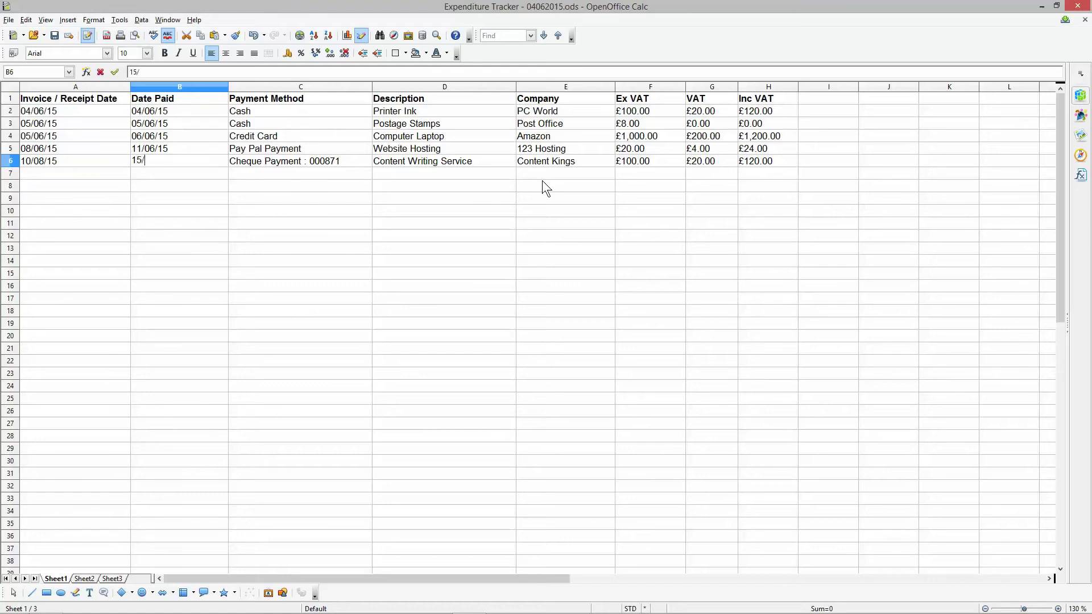
pyautogui.write('08/')
pyautogui.write('15')
pyautogui.press('Return')
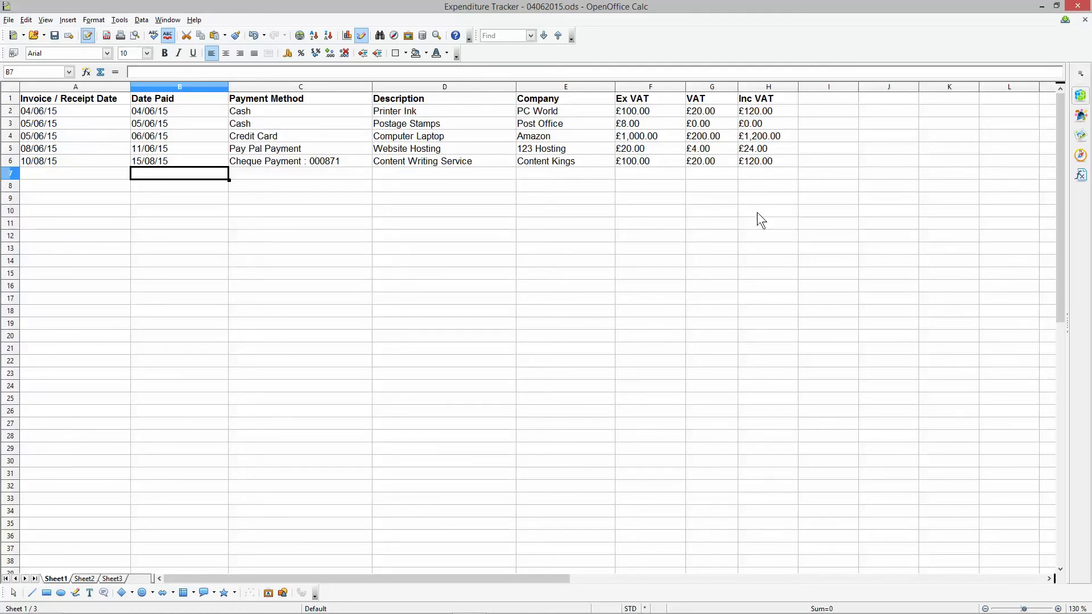
# Copy the Payment Method to Inc VAT entries of rows 2 to 6 and paste them at C7 and C12
pyautogui.moveTo(755, 159); pyautogui.dragTo(289, 115)
pyautogui.hotkey('ctrl', 'c')
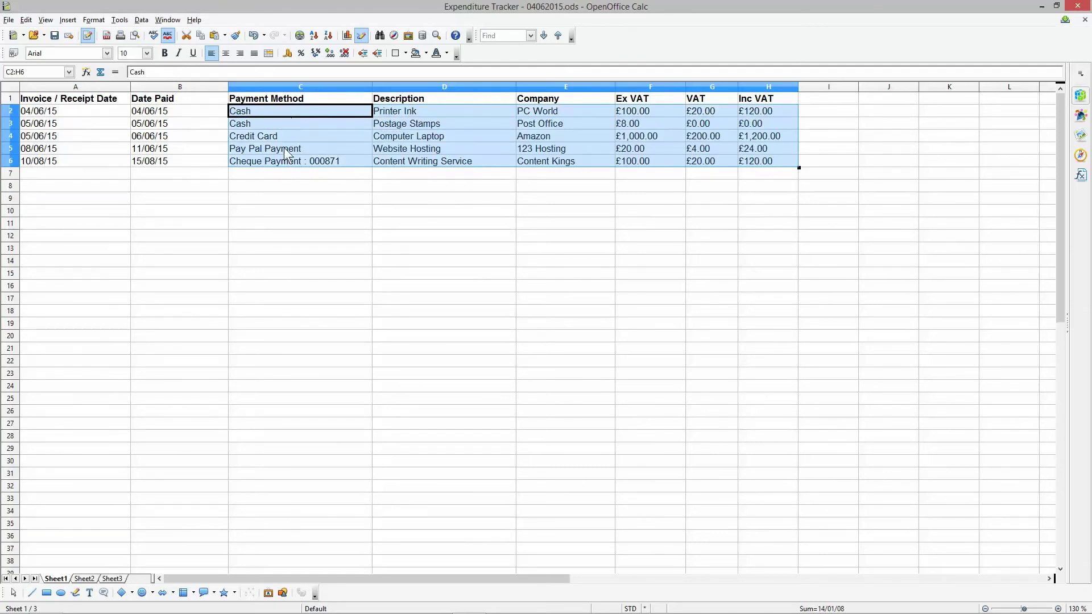
pyautogui.click(284, 174)
pyautogui.hotkey('ctrl', 'v')
pyautogui.click(280, 233)
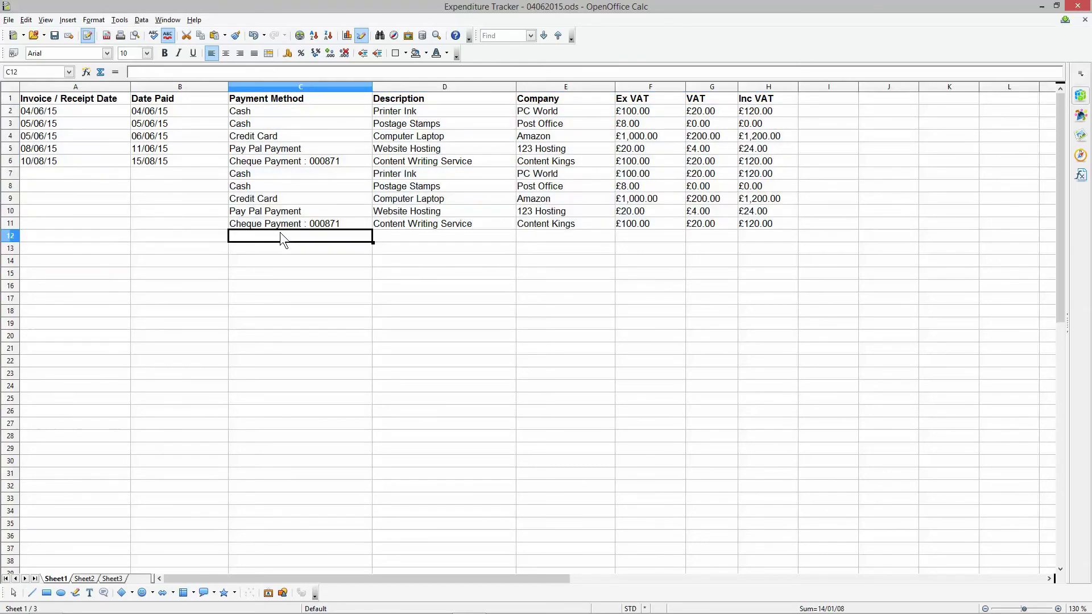
pyautogui.hotkey('ctrl', 'v')
# Fill the Date Paid and Invoice / Receipt Date series down from row 6 to row 16
pyautogui.click(163, 165)
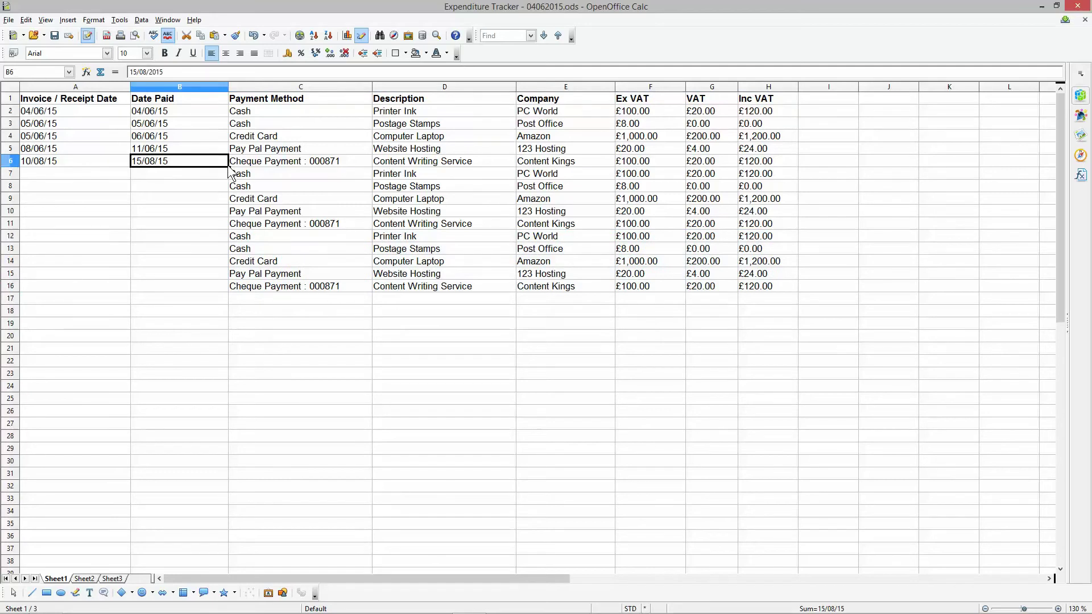
pyautogui.moveTo(230, 167); pyautogui.dragTo(234, 287)
pyautogui.click(84, 166)
pyautogui.moveTo(131, 167); pyautogui.dragTo(132, 290)
pyautogui.click(418, 332)
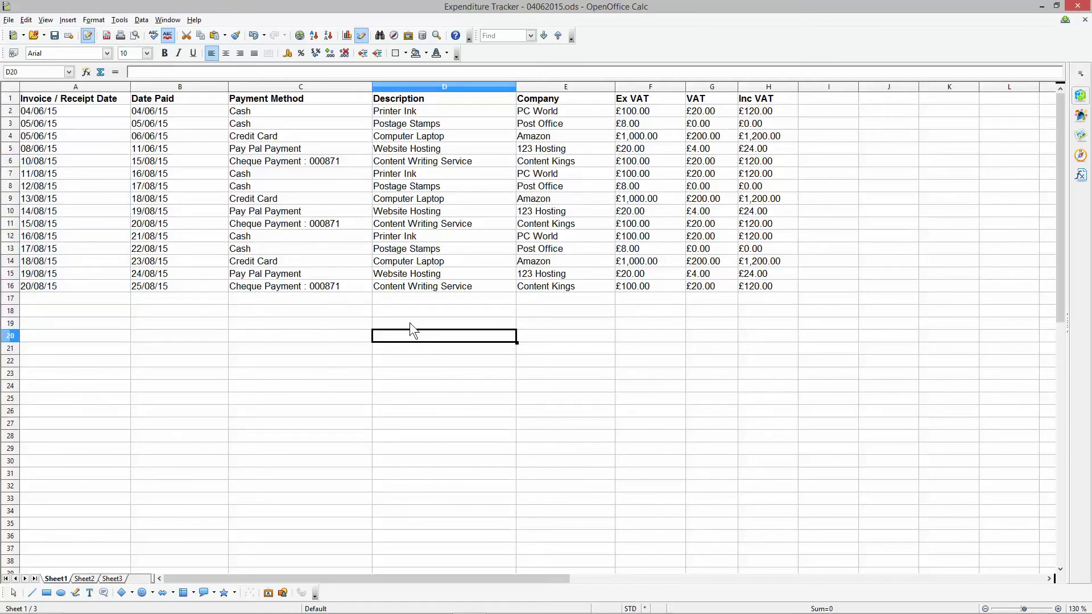
pyautogui.moveTo(56, 112); pyautogui.dragTo(748, 288)
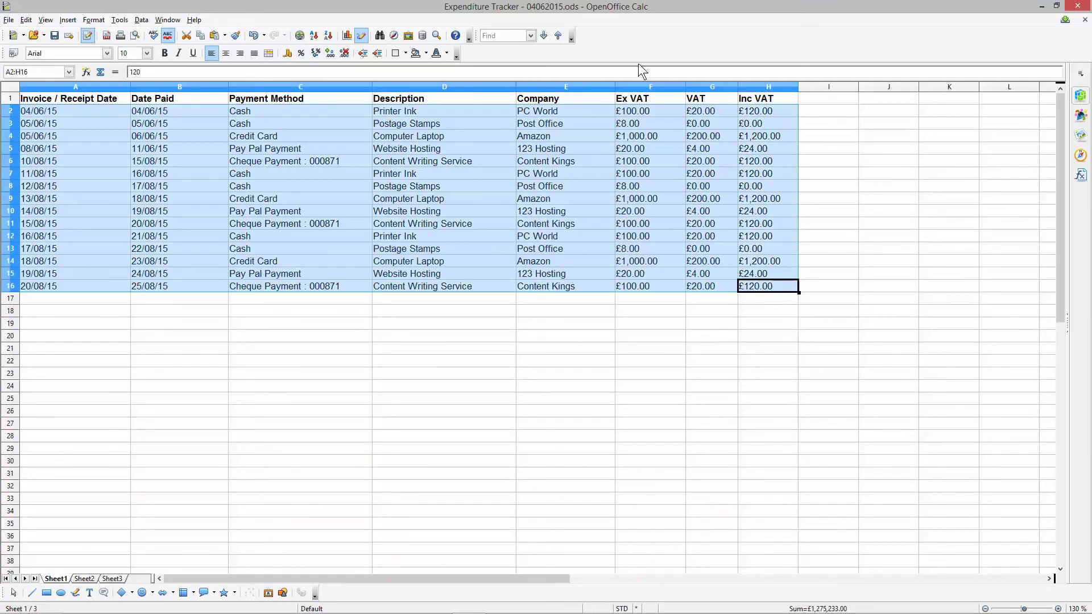
pyautogui.click(178, 323)
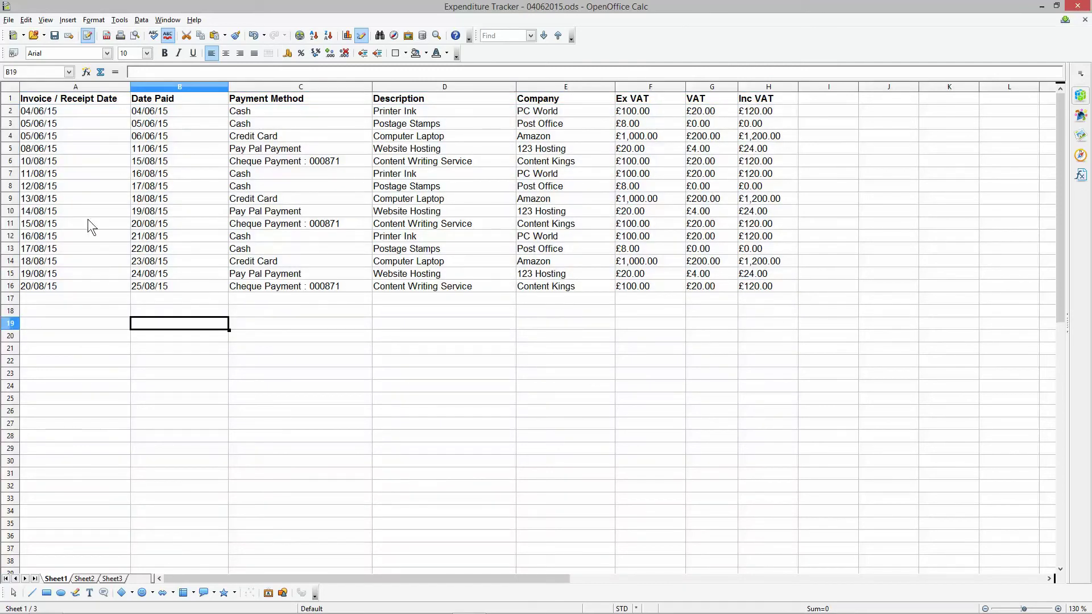
# Apply an AutoFilter to header row 1 and filter the Payment Method column to show only Cash
pyautogui.click(11, 88)
pyautogui.click(10, 99)
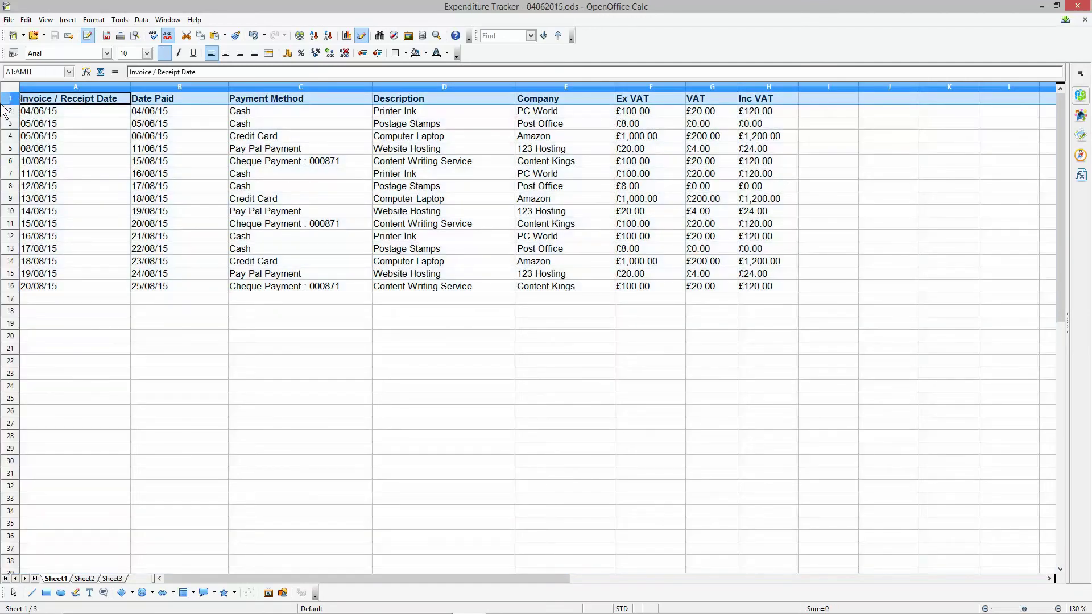
pyautogui.click(142, 20)
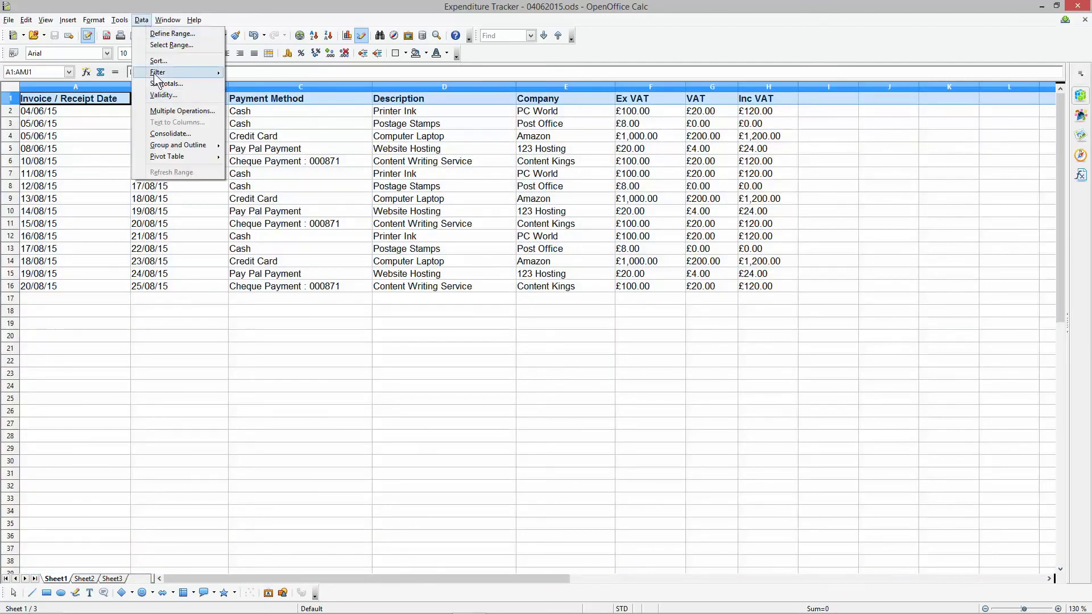
pyautogui.moveTo(120, 20)
pyautogui.moveTo(204, 70)
pyautogui.click(252, 71)
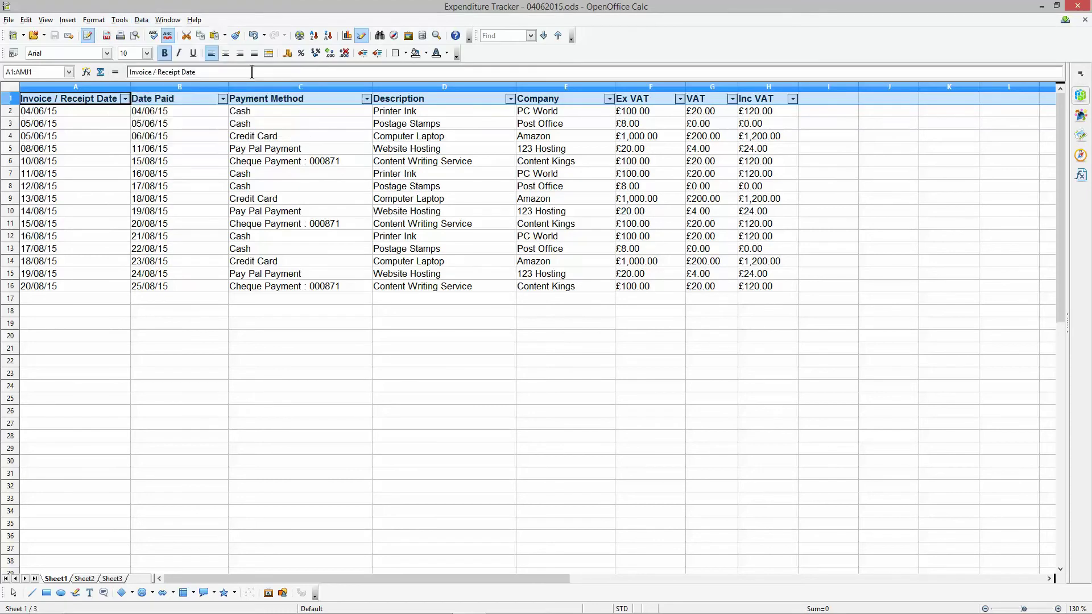
pyautogui.click(367, 98)
pyautogui.click(318, 138)
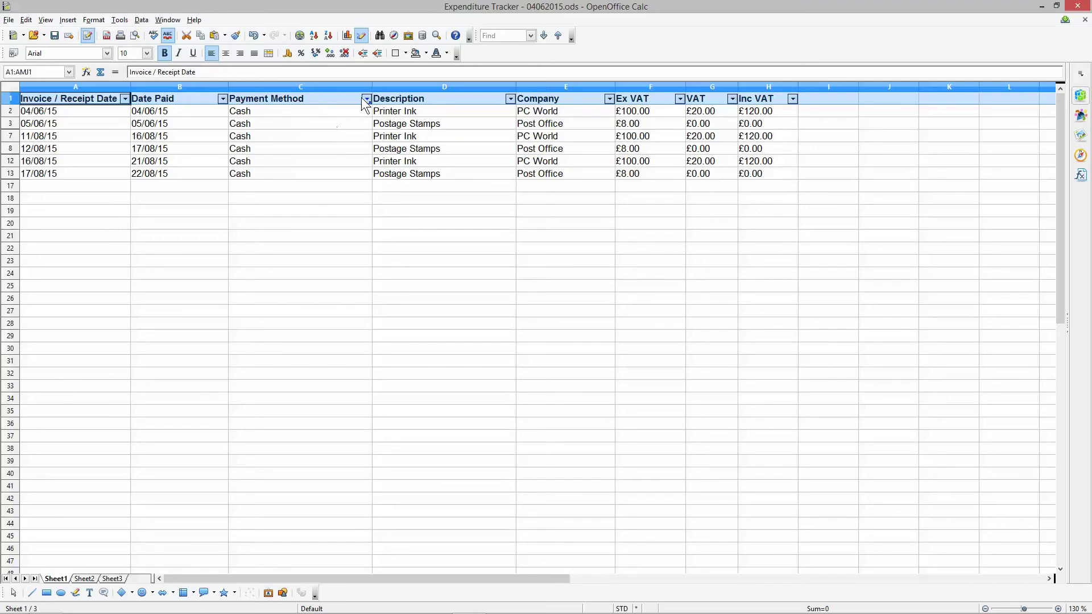
# Filter the Payment Method column to Credit Card and select the Ex VAT and Inc VAT amounts to check their sums
pyautogui.click(364, 149)
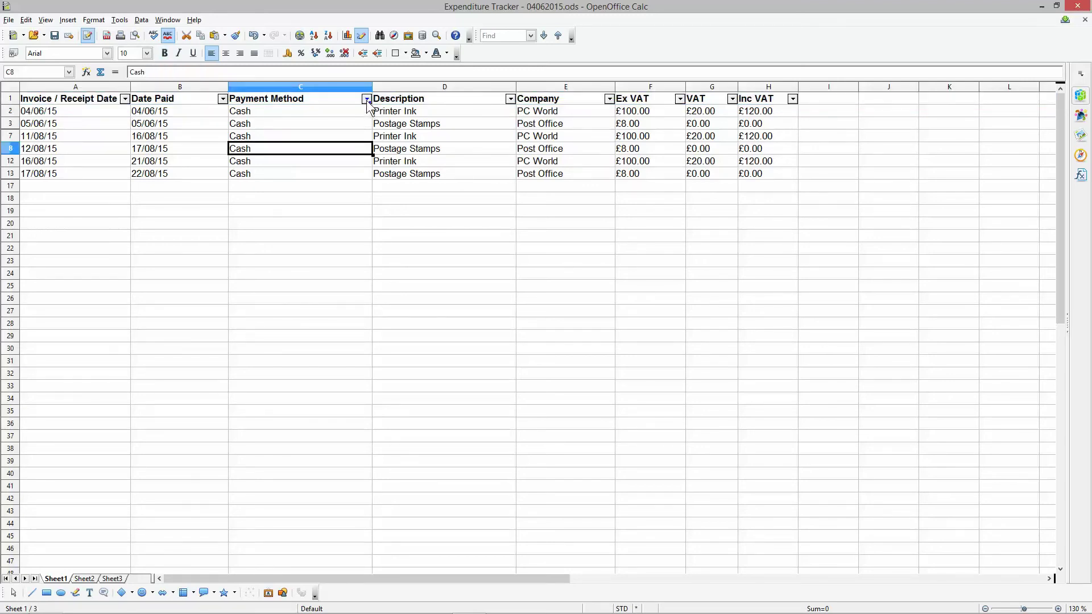
pyautogui.click(367, 99)
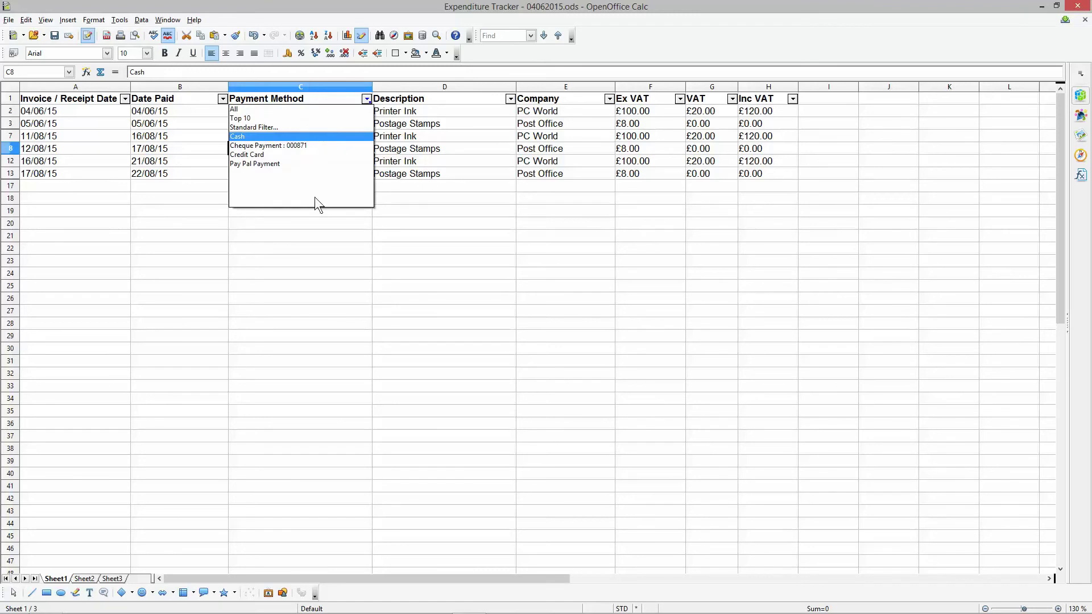
pyautogui.click(278, 155)
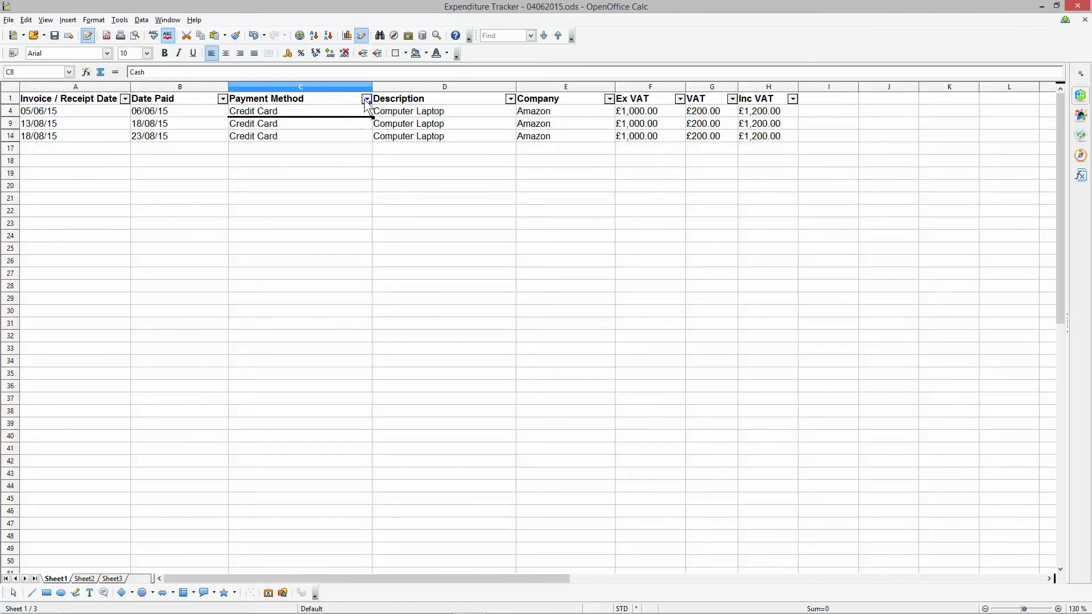
pyautogui.moveTo(648, 149); pyautogui.dragTo(646, 115)
pyautogui.moveTo(754, 147); pyautogui.dragTo(756, 112)
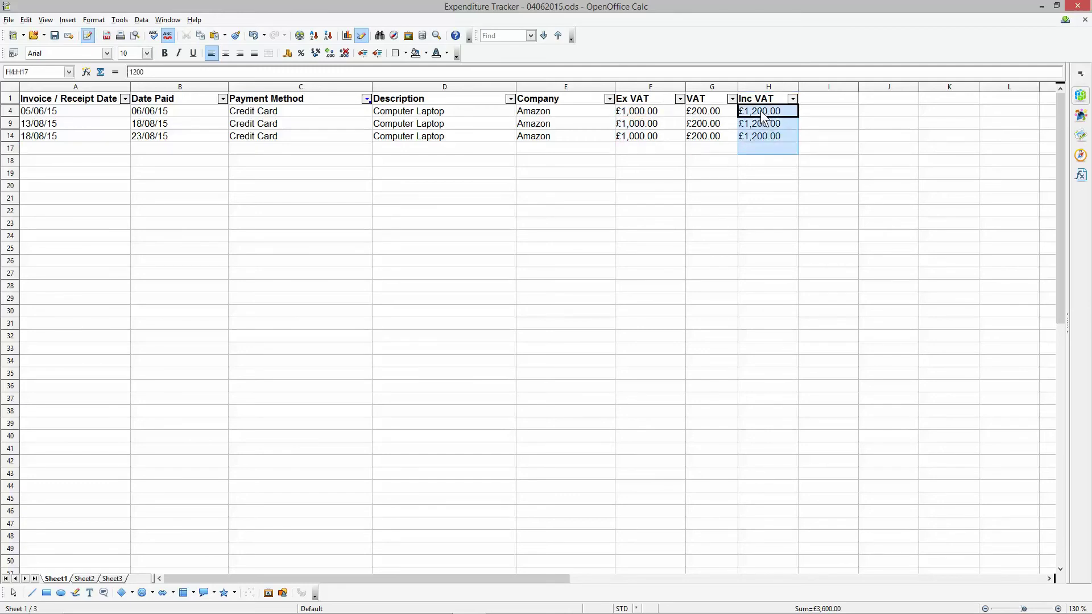
# Filter the Payment Method column by Pay Pal Payment and by Cash, and restore the display of all rows
pyautogui.click(367, 99)
pyautogui.click(329, 163)
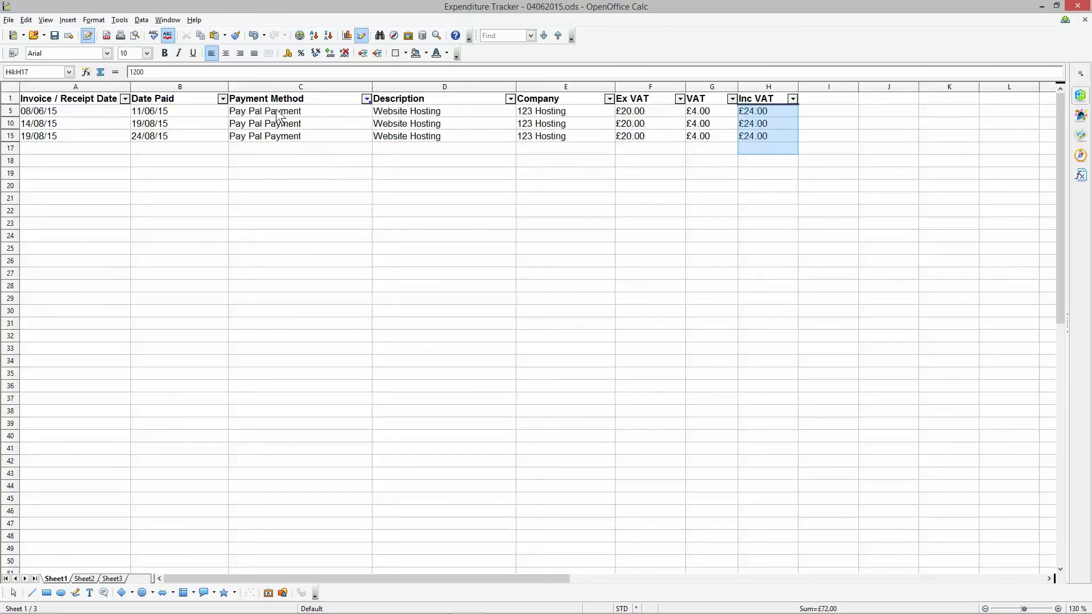
pyautogui.click(367, 99)
pyautogui.click(322, 137)
pyautogui.click(366, 99)
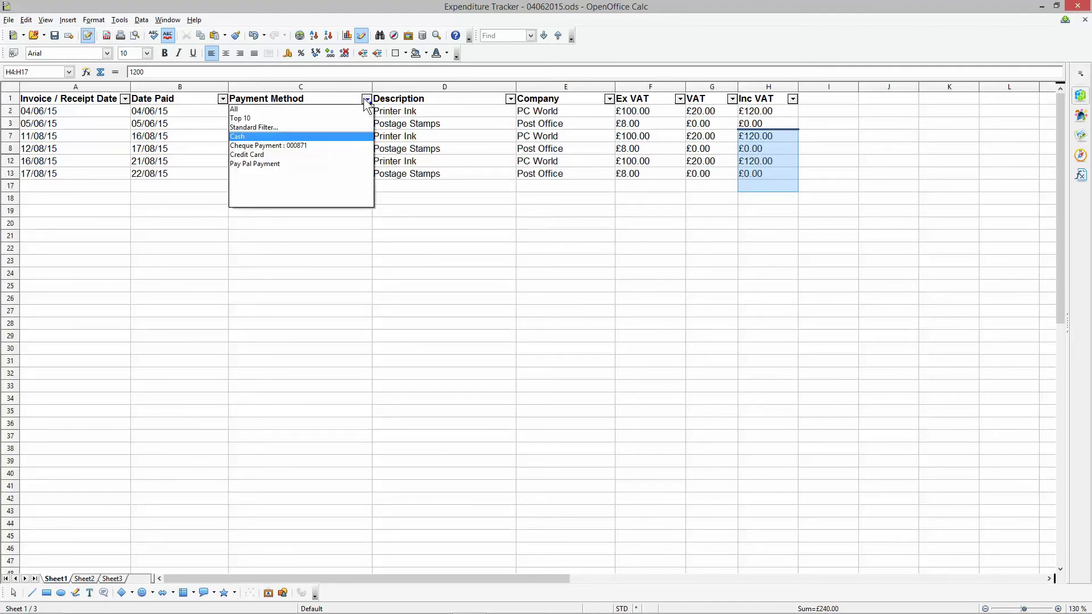
pyautogui.click(329, 110)
pyautogui.click(651, 362)
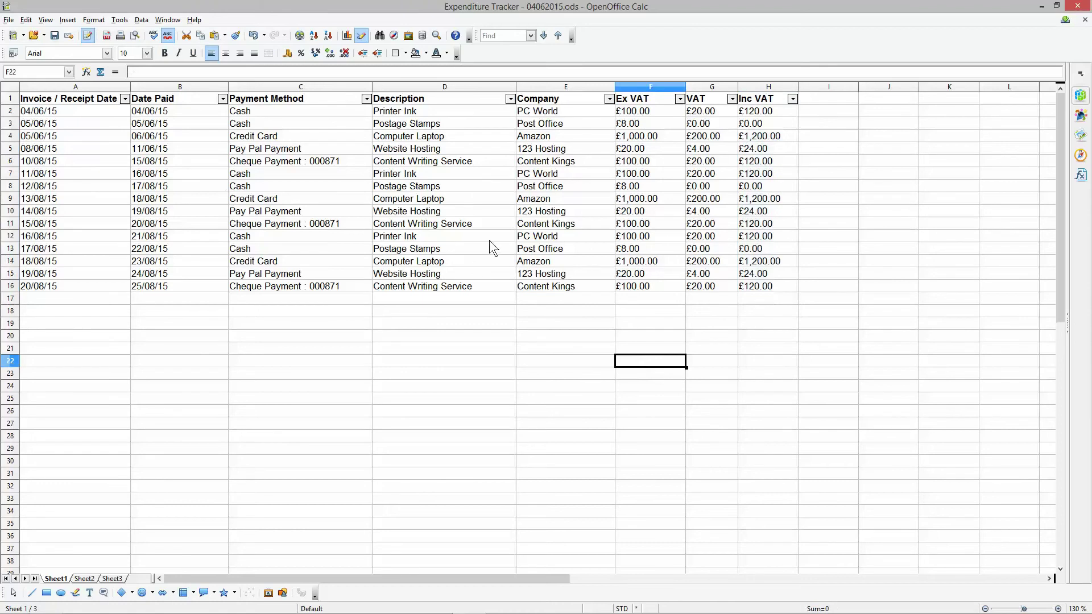
# Filter the Company column by Amazon and by Content Kings, and restore the display of all companies
pyautogui.click(609, 99)
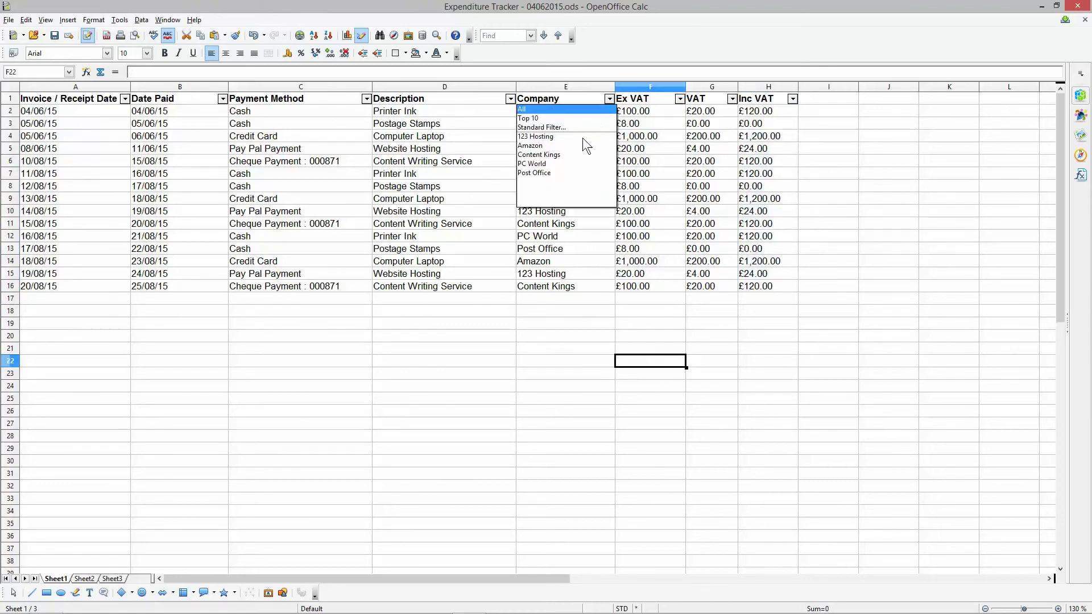
pyautogui.click(531, 146)
pyautogui.click(609, 99)
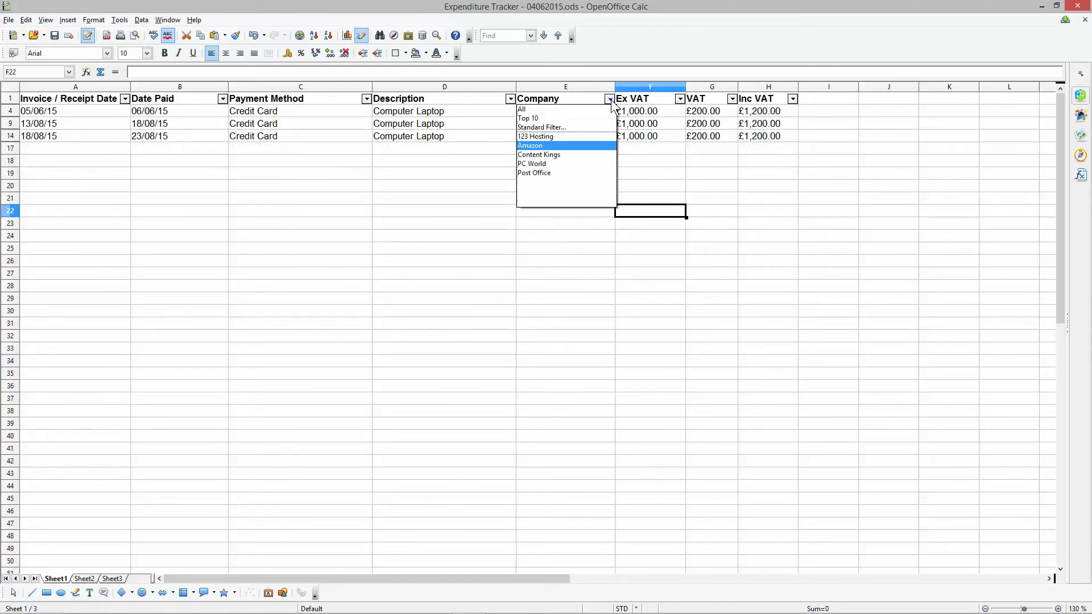
pyautogui.click(547, 156)
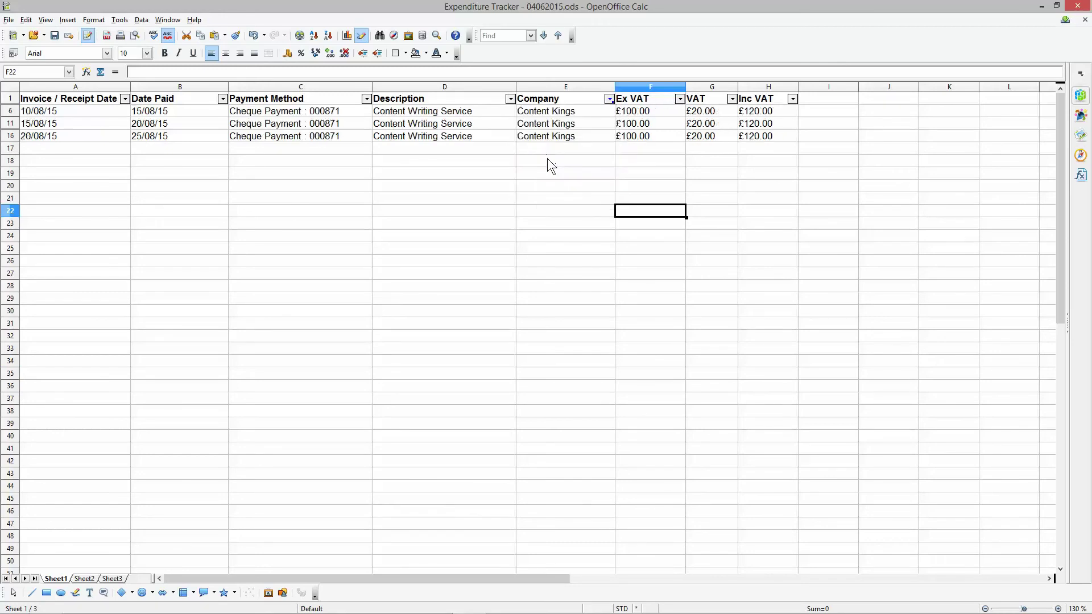
pyautogui.click(609, 99)
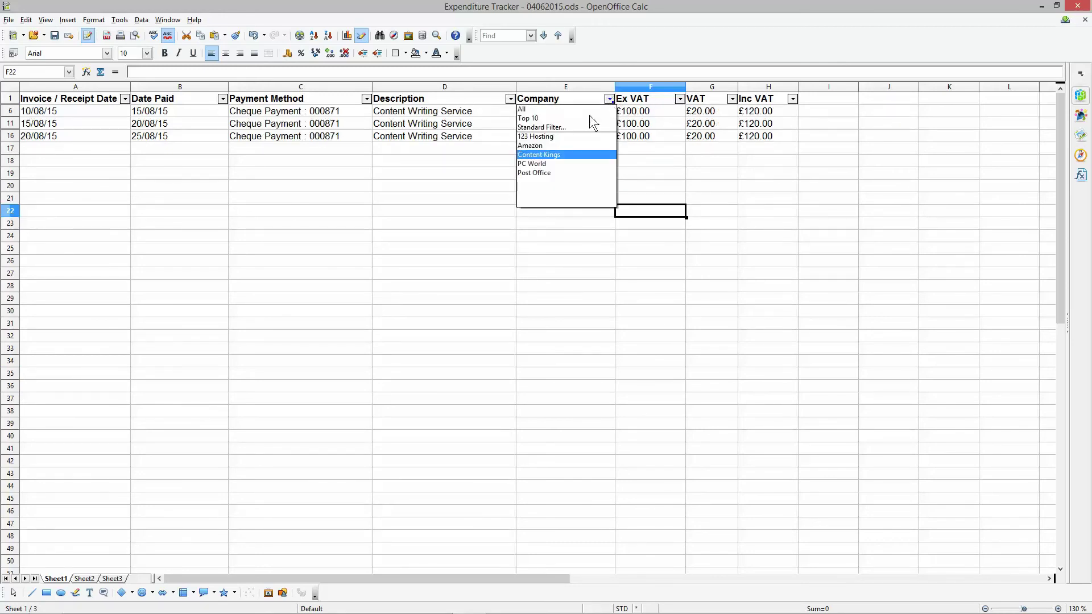
pyautogui.click(585, 114)
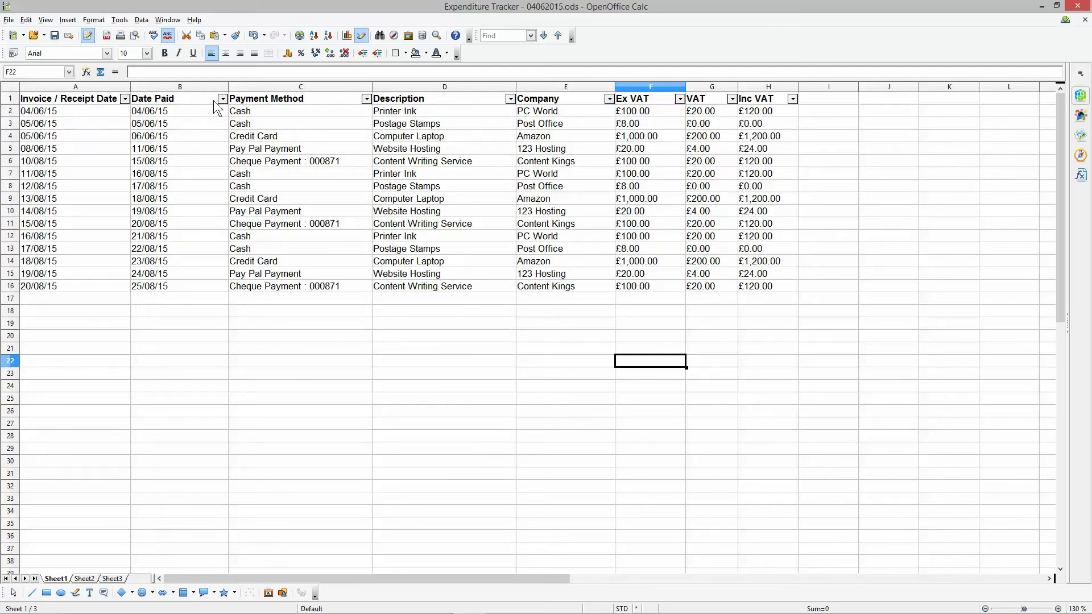
# Narrow the Date Paid column slightly and select the expense entries in A2:F16
pyautogui.moveTo(228, 86); pyautogui.dragTo(215, 87)
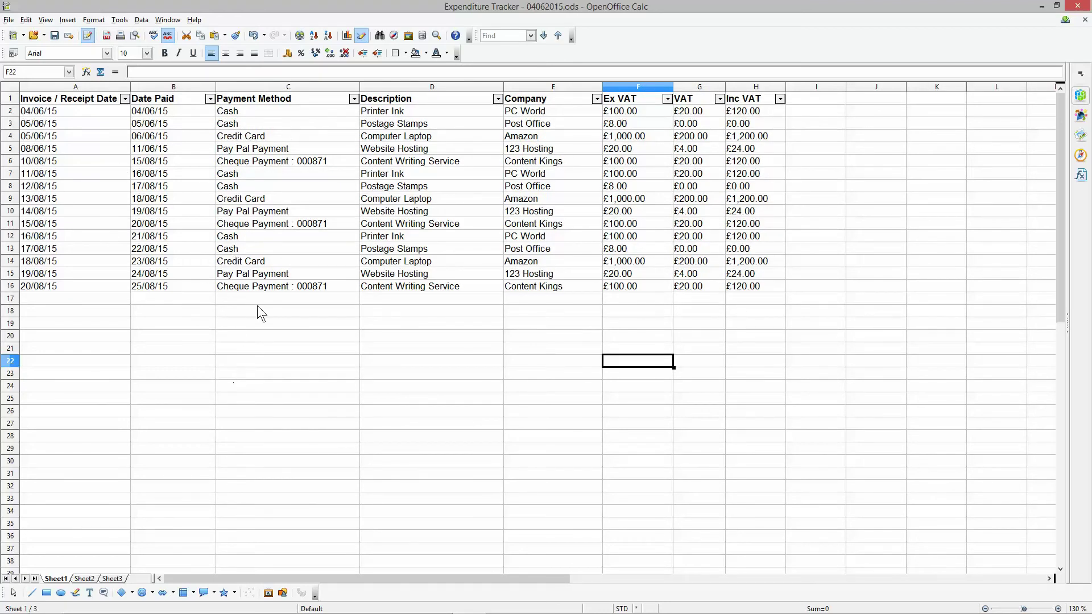
pyautogui.moveTo(30, 114); pyautogui.dragTo(653, 284)
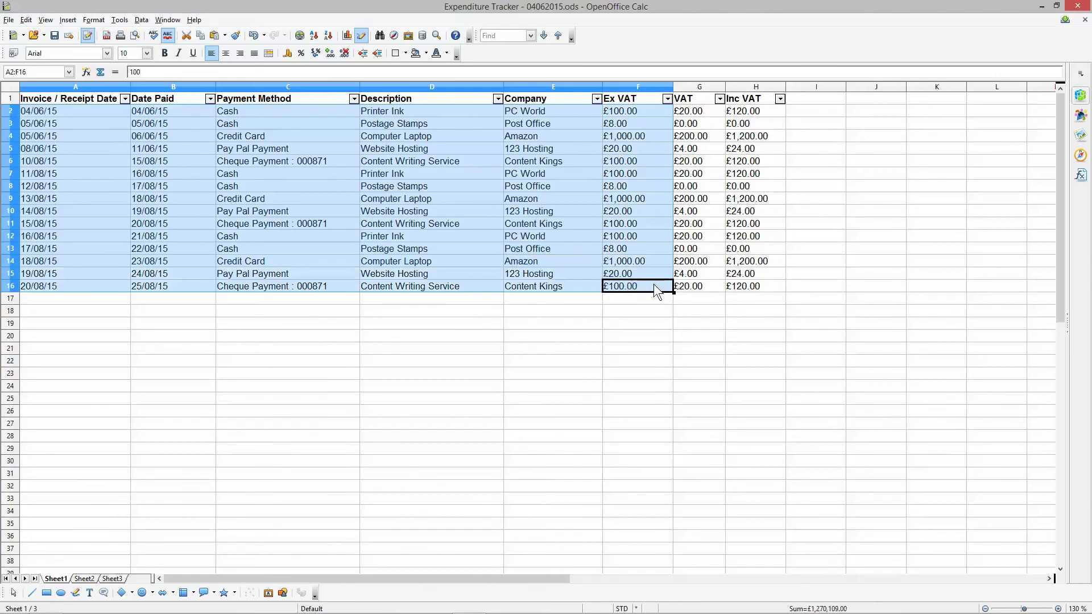
# Add totals of rows 2 to 16 for the Inc VAT, VAT and Ex VAT columns in row 17 and save the workbook
pyautogui.click(700, 297)
pyautogui.click(741, 297)
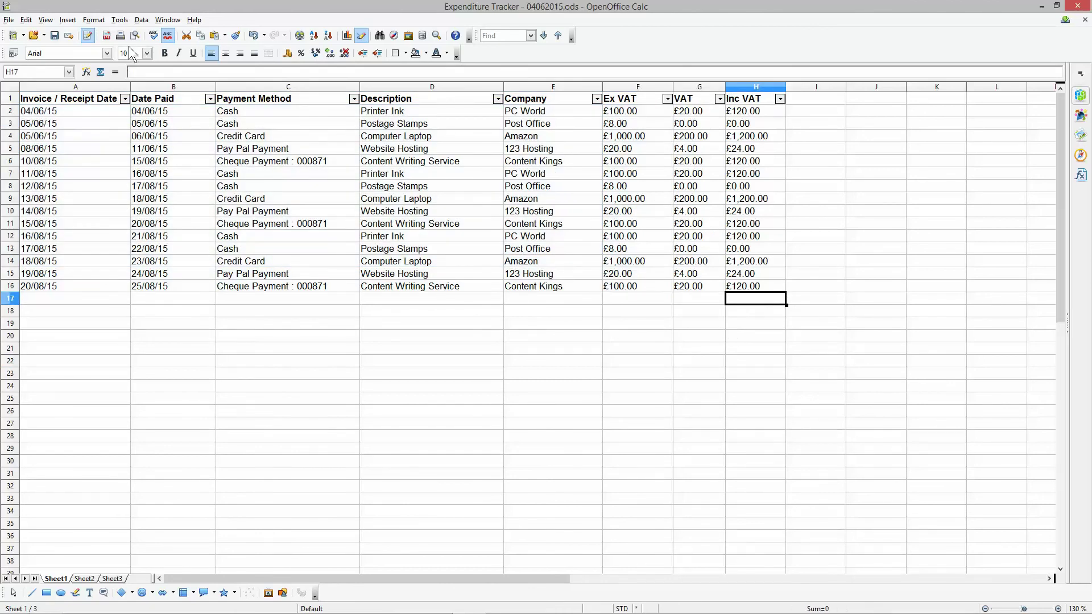
pyautogui.click(101, 72)
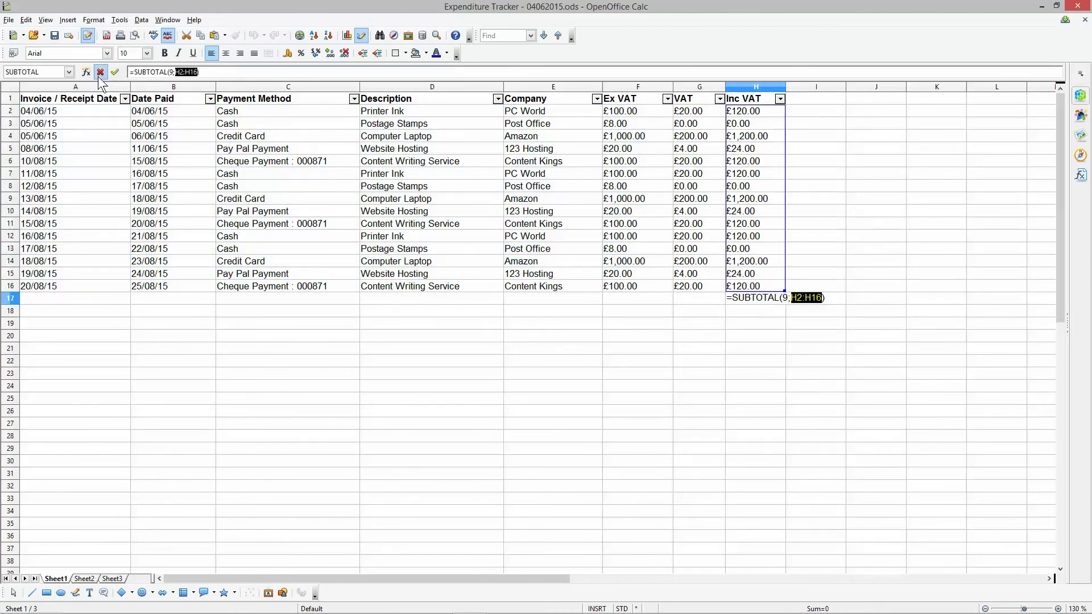
pyautogui.press('Return')
pyautogui.click(742, 299)
pyautogui.click(691, 300)
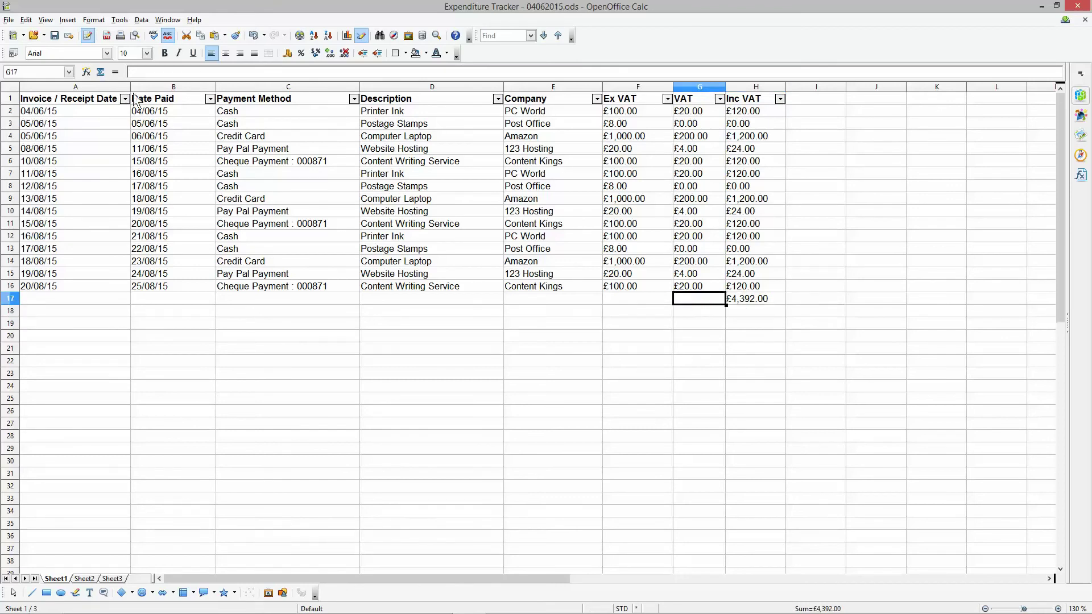
pyautogui.click(100, 73)
pyautogui.press('Return')
pyautogui.click(638, 299)
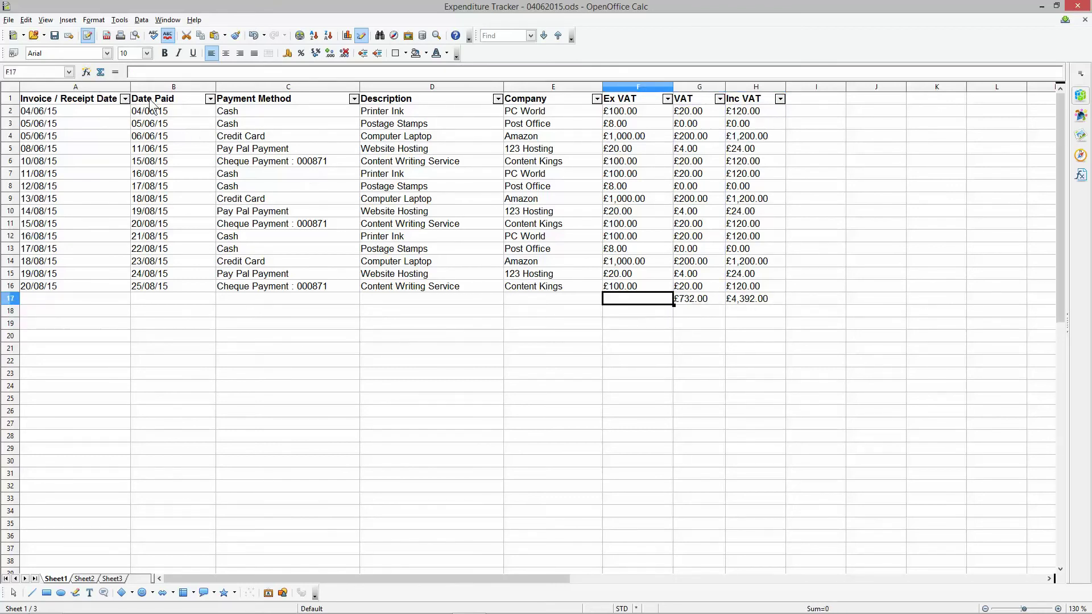
pyautogui.click(100, 73)
pyautogui.press('Return')
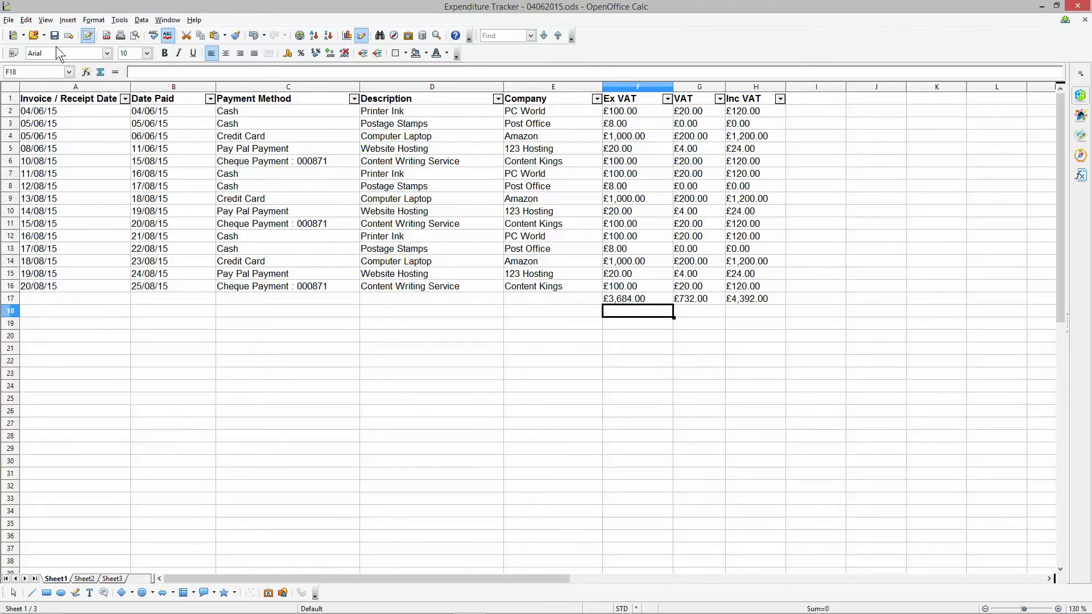
pyautogui.click(54, 35)
# Check the total formulas in row 17 and delete the Ex VAT, VAT and Inc VAT totals in F17:H17
pyautogui.click(739, 301)
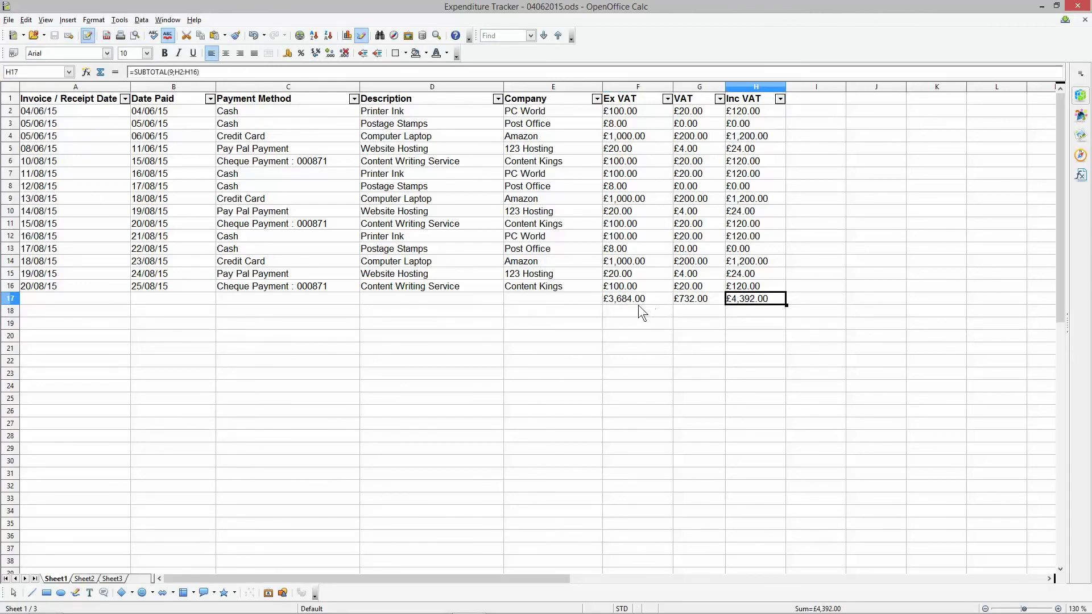
pyautogui.click(688, 301)
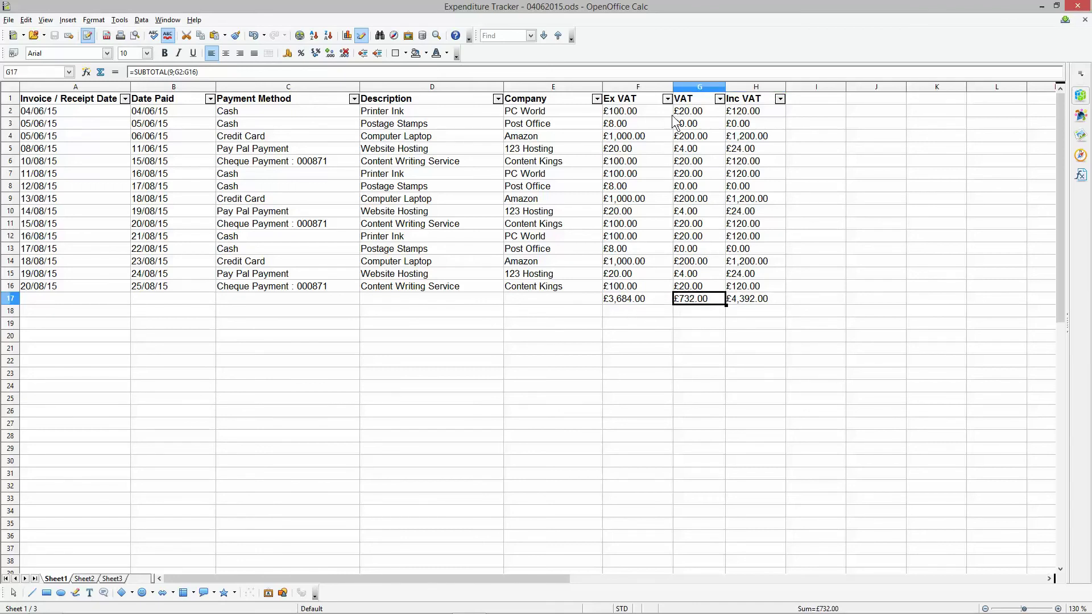
pyautogui.click(618, 301)
pyautogui.moveTo(731, 301); pyautogui.dragTo(654, 304)
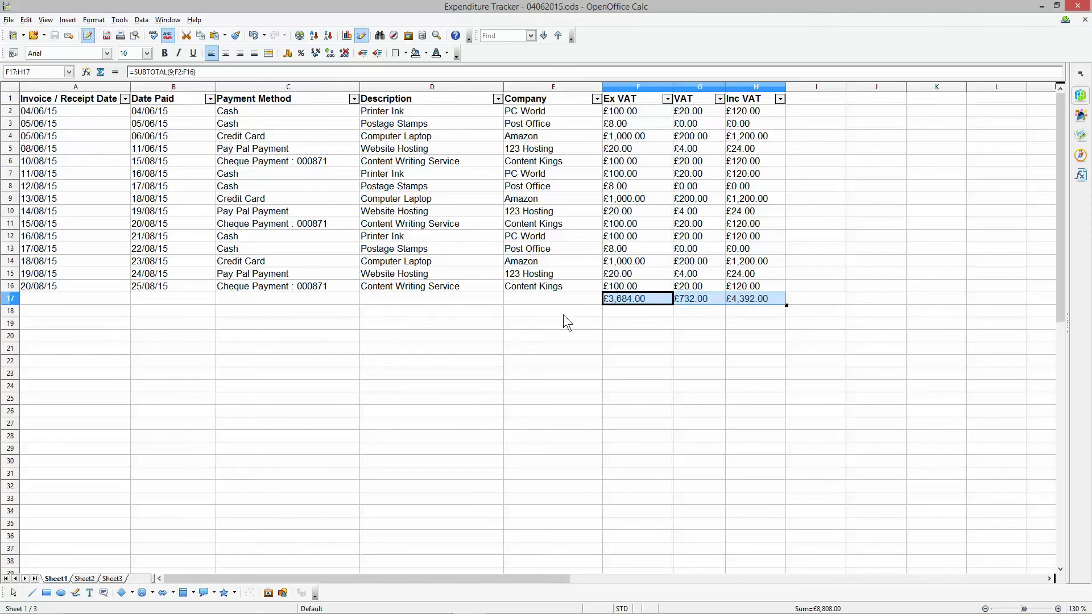
pyautogui.press('Delete')
pyautogui.press('Return')
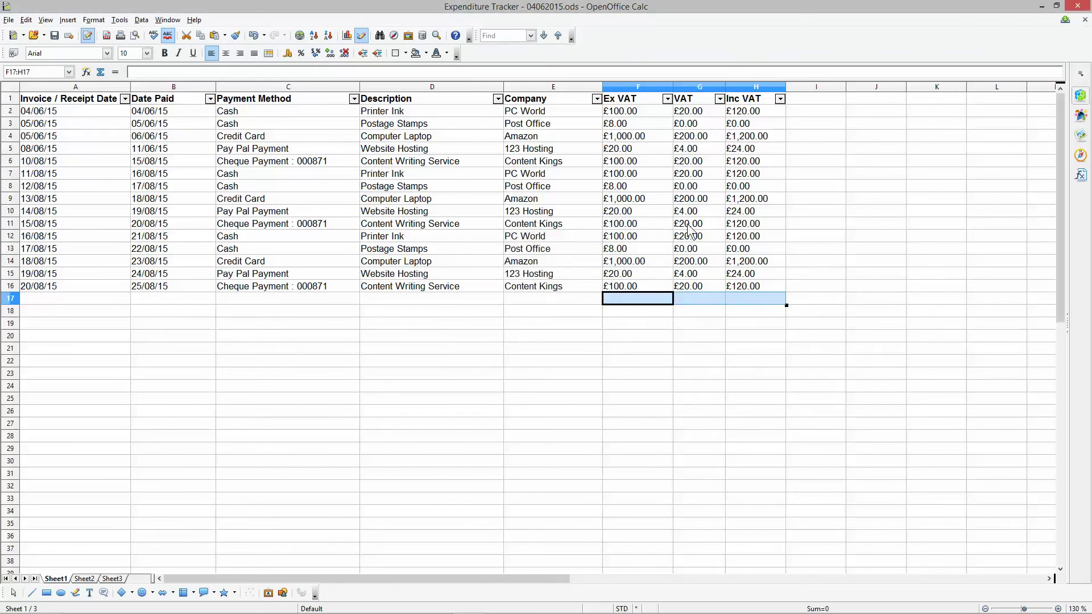
# Save the expenditure tracker without the totals row and close it
pyautogui.moveTo(73, 108); pyautogui.dragTo(736, 288)
pyautogui.click(54, 35)
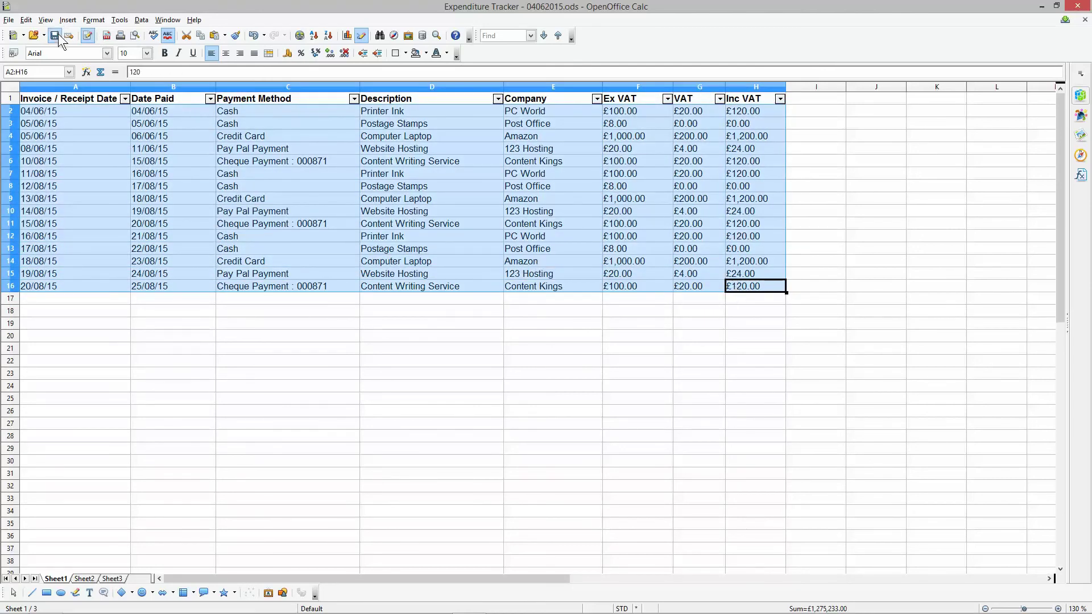
pyautogui.doubleClick(472, 9)
pyautogui.moveTo(471, 14); pyautogui.dragTo(384, 9)
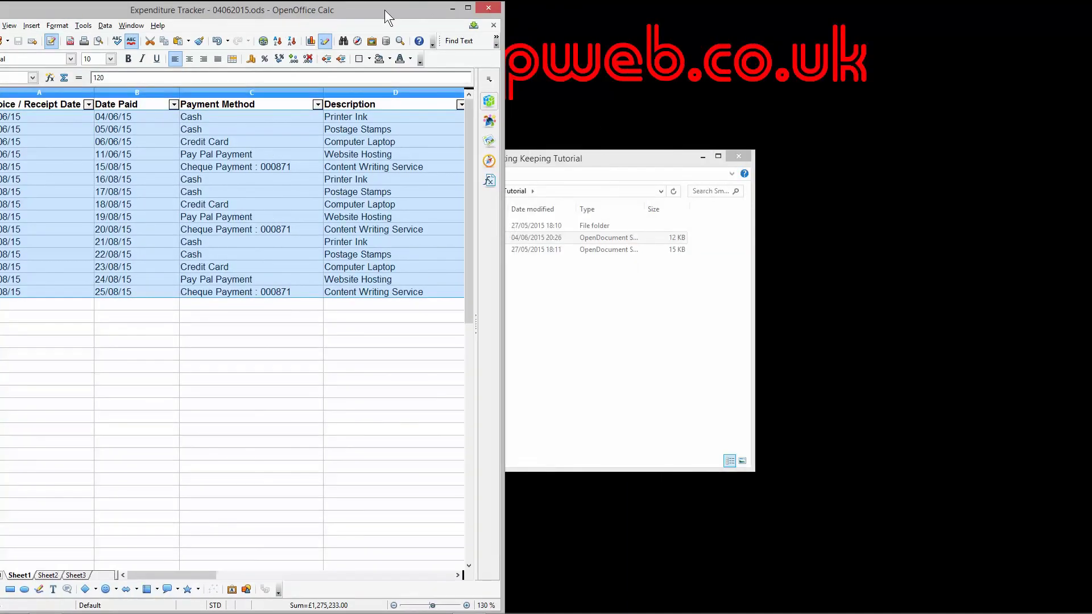
pyautogui.click(489, 8)
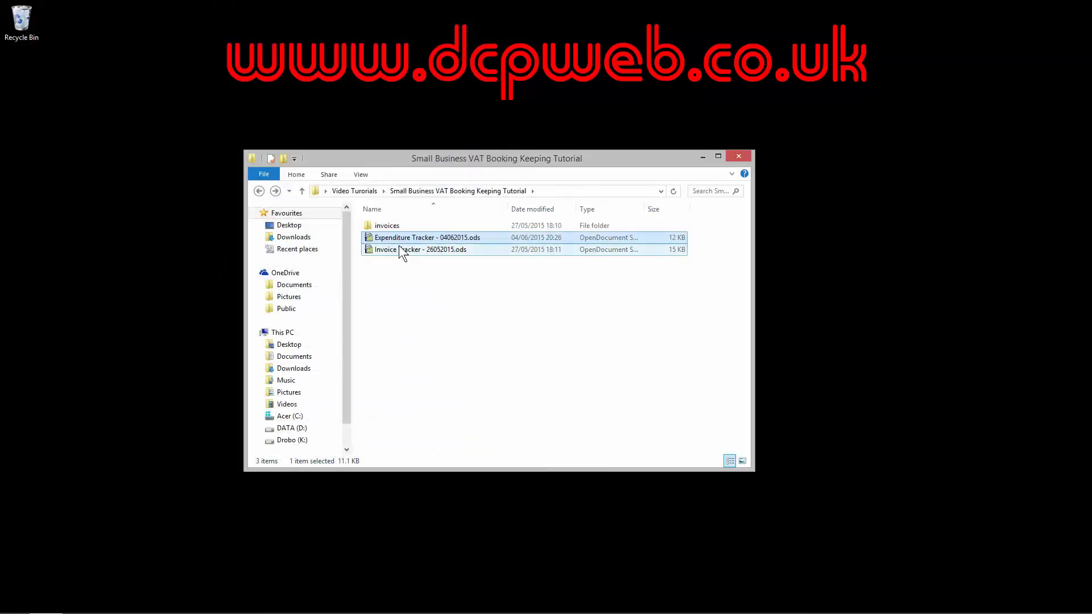
# Open Invoice Tracker - 26052015.ods from the Small Business VAT Booking Keeping Tutorial folder and maximize its window
pyautogui.click(400, 250)
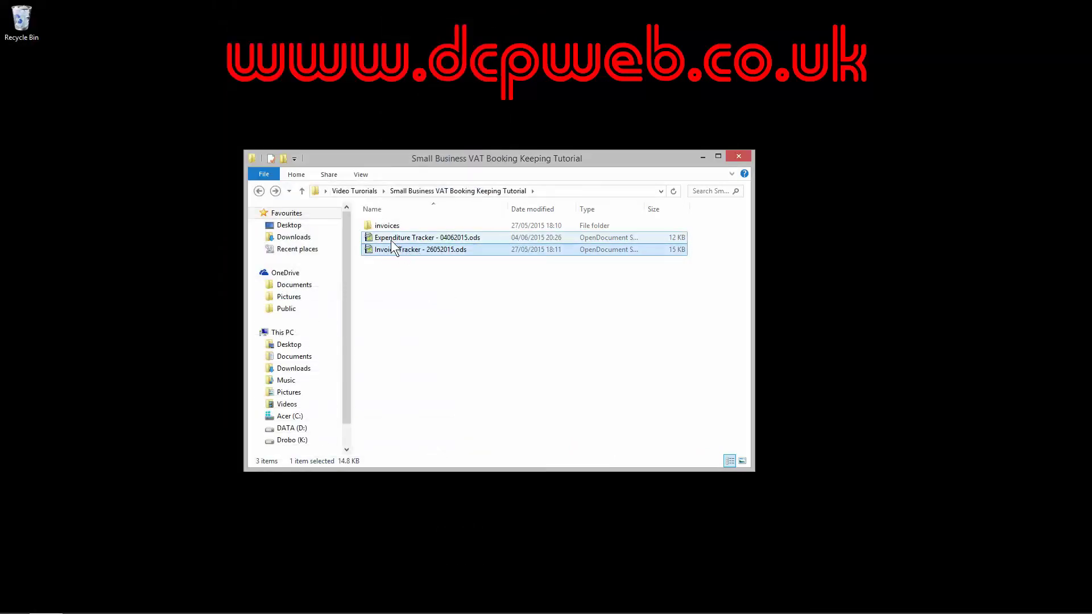
pyautogui.click(391, 240)
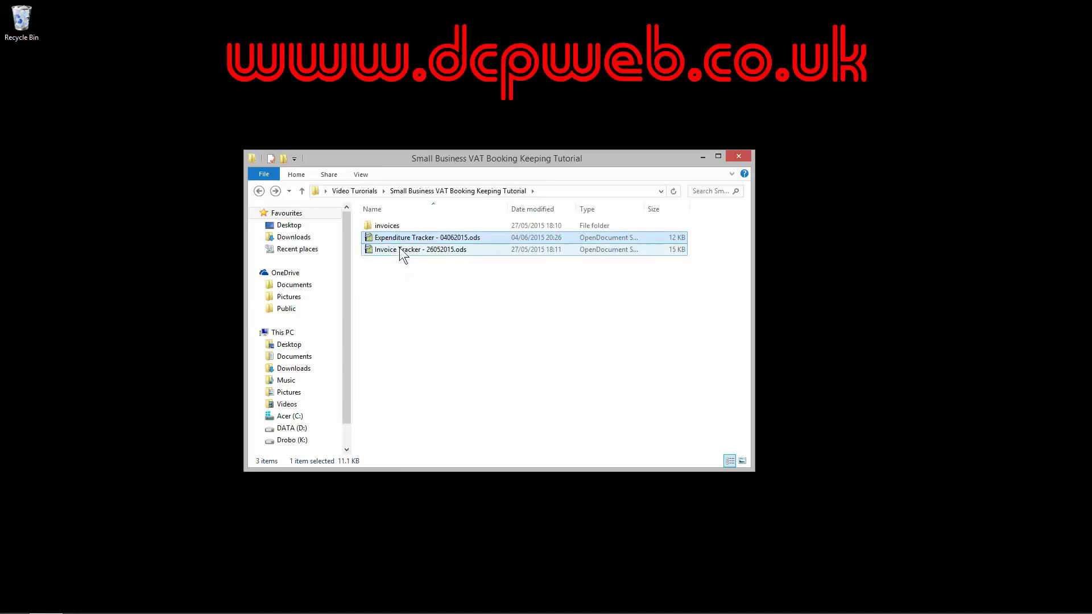
pyautogui.moveTo(487, 266); pyautogui.dragTo(425, 234)
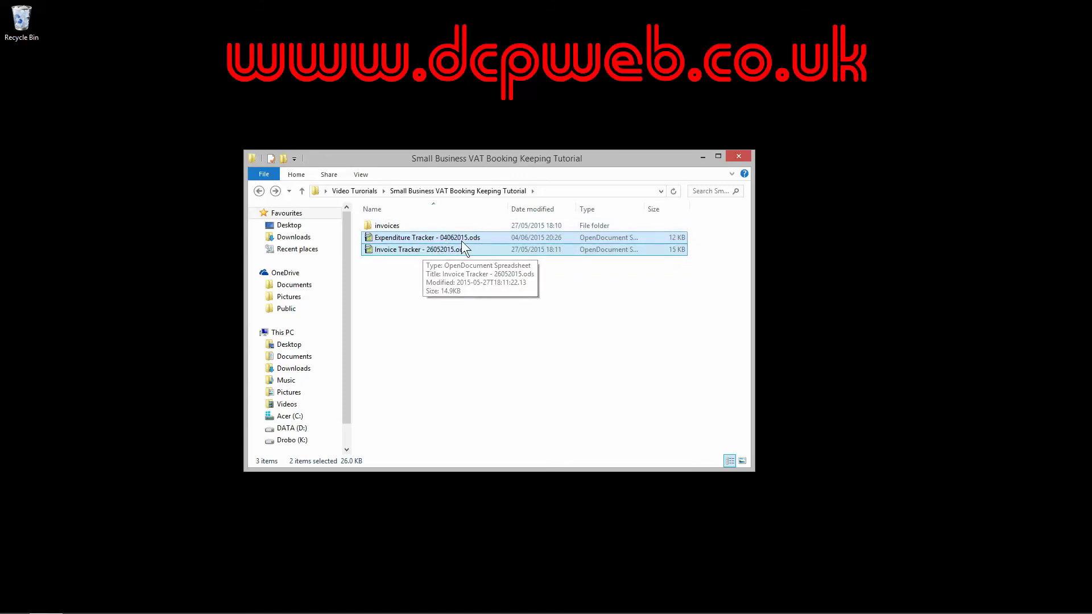
pyautogui.doubleClick(417, 250)
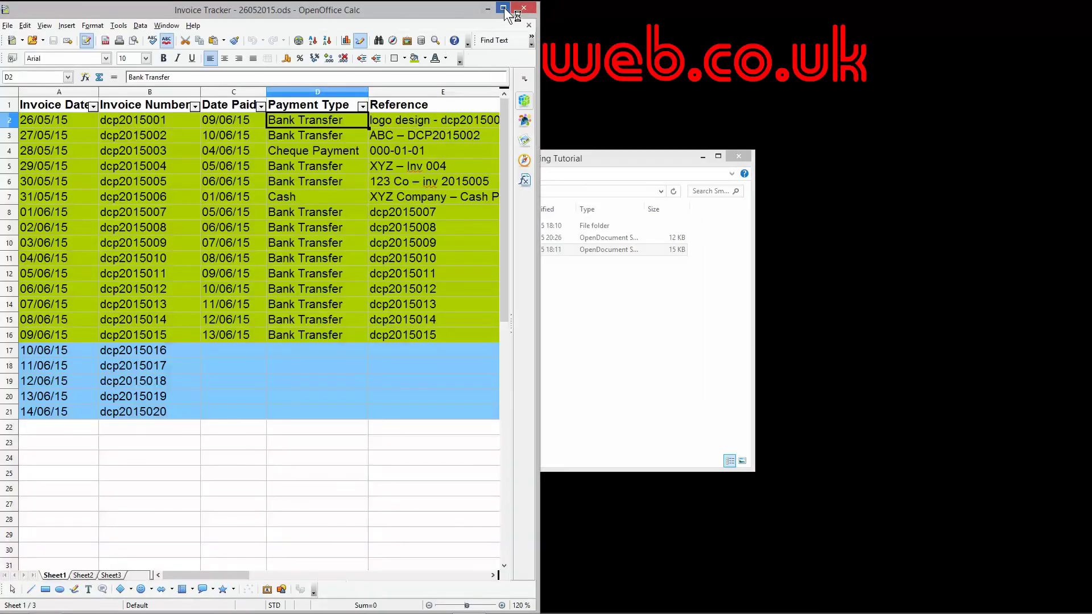
pyautogui.doubleClick(505, 8)
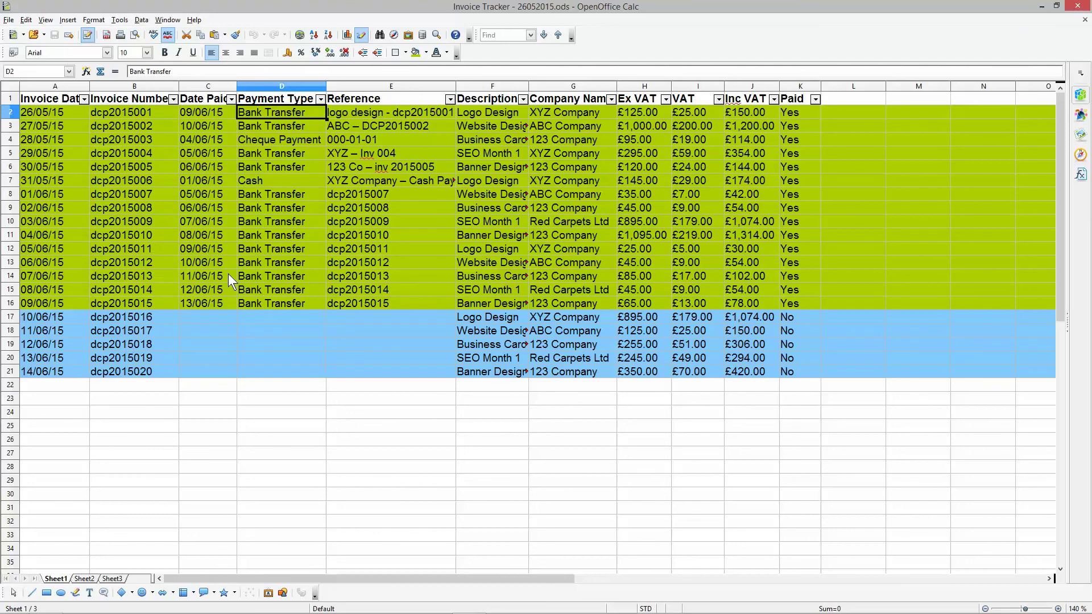
# Filter the Paid column to Yes and add subtotals for the Inc VAT, VAT and Ex VAT columns in row 22
pyautogui.click(815, 100)
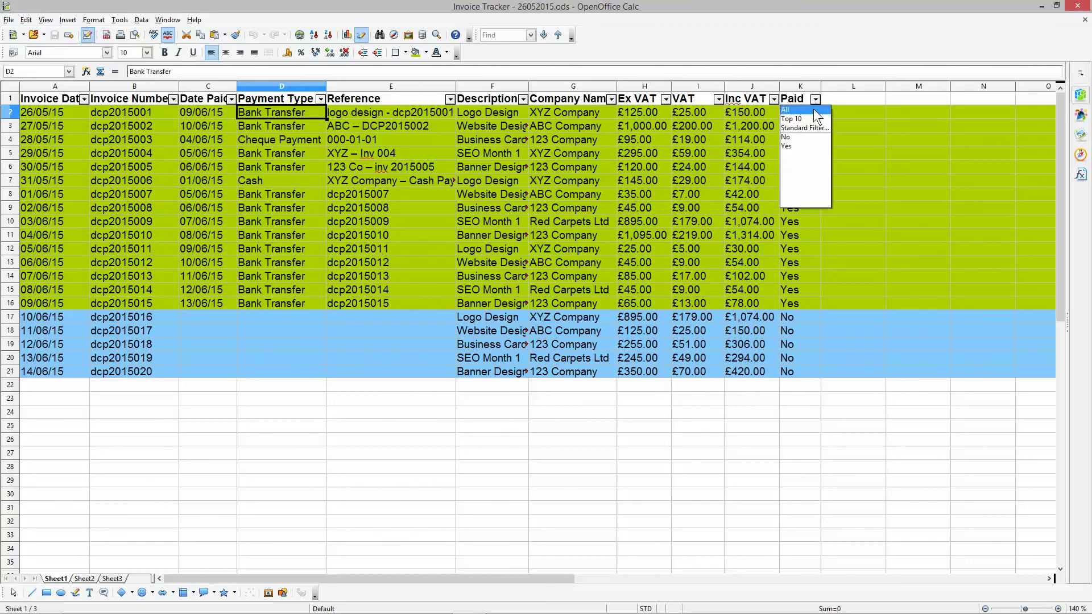
pyautogui.click(790, 148)
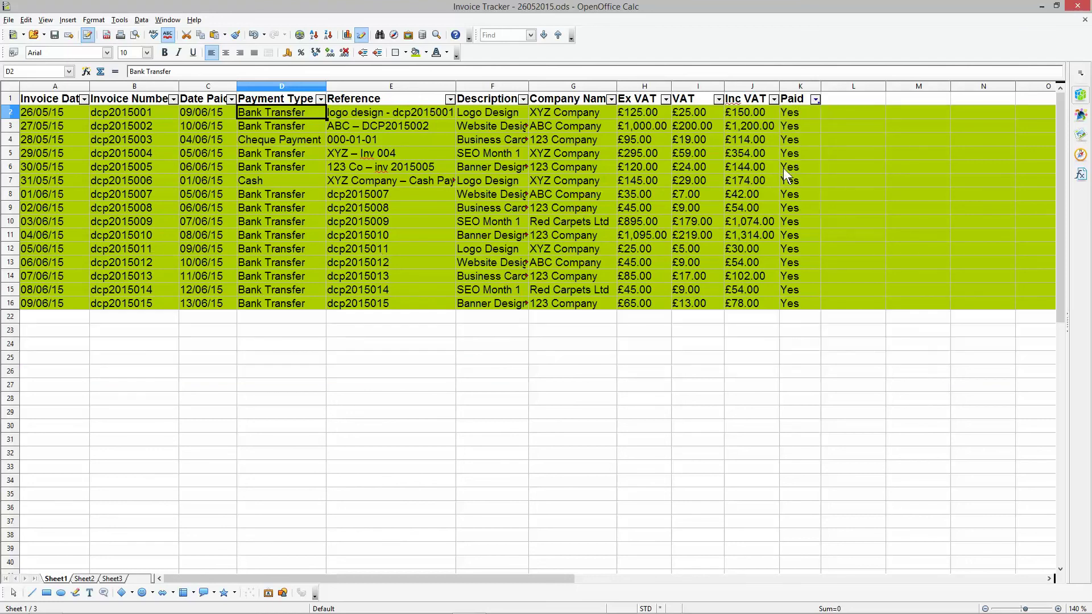
pyautogui.moveTo(743, 322); pyautogui.dragTo(746, 115)
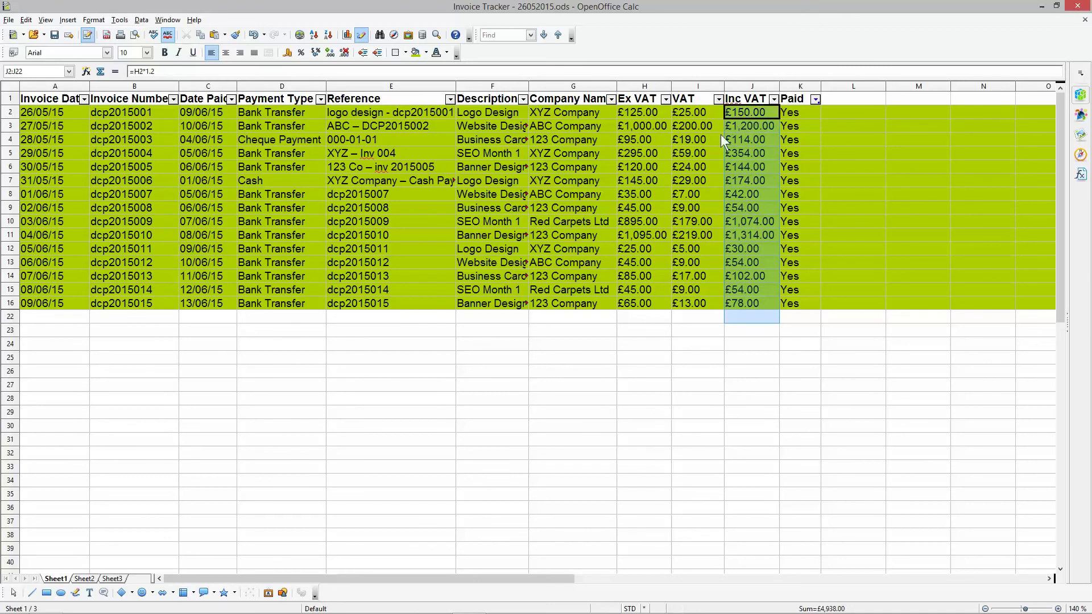
pyautogui.click(101, 71)
pyautogui.moveTo(681, 311); pyautogui.dragTo(680, 117)
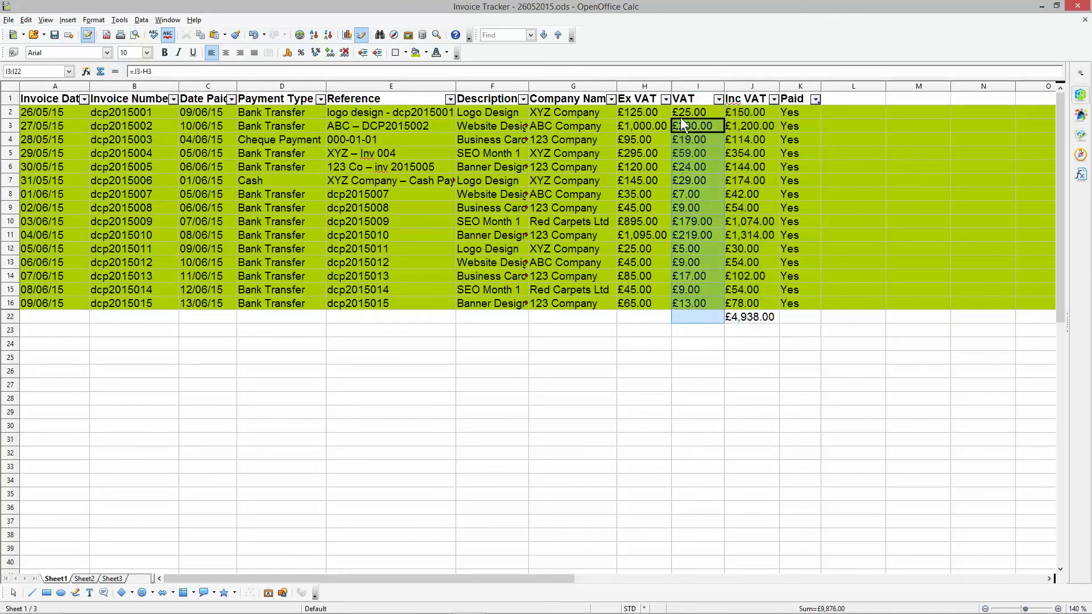
pyautogui.click(101, 71)
pyautogui.click(682, 318)
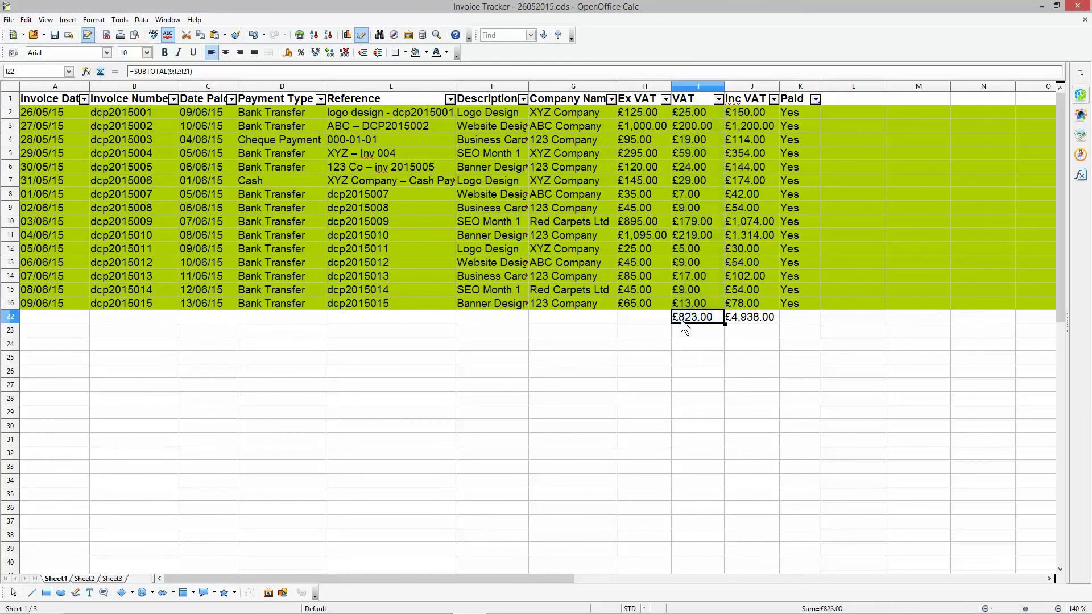
pyautogui.moveTo(629, 315); pyautogui.dragTo(635, 113)
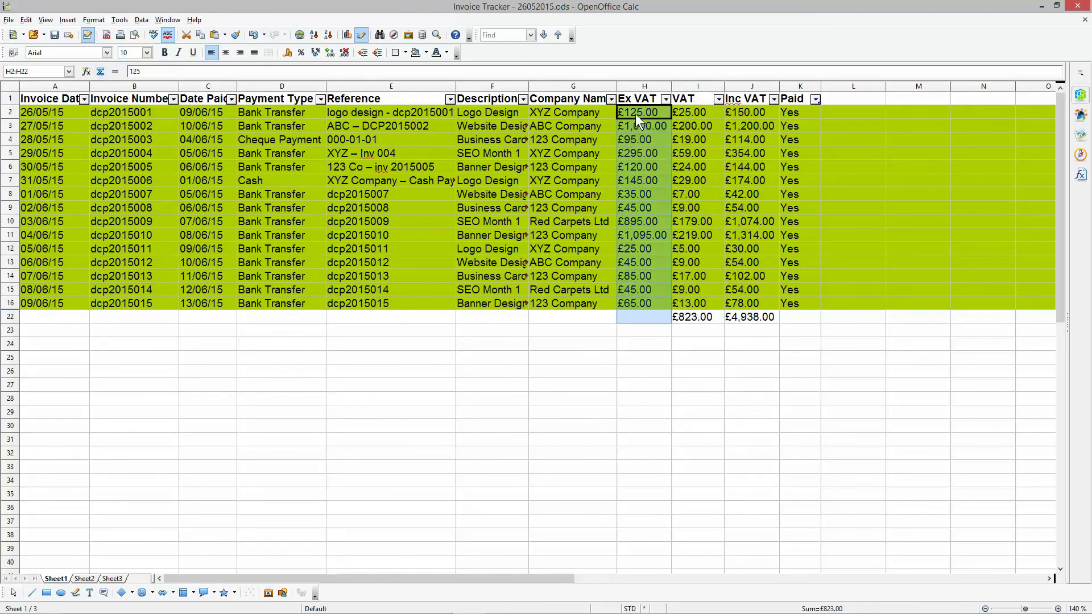
pyautogui.click(101, 71)
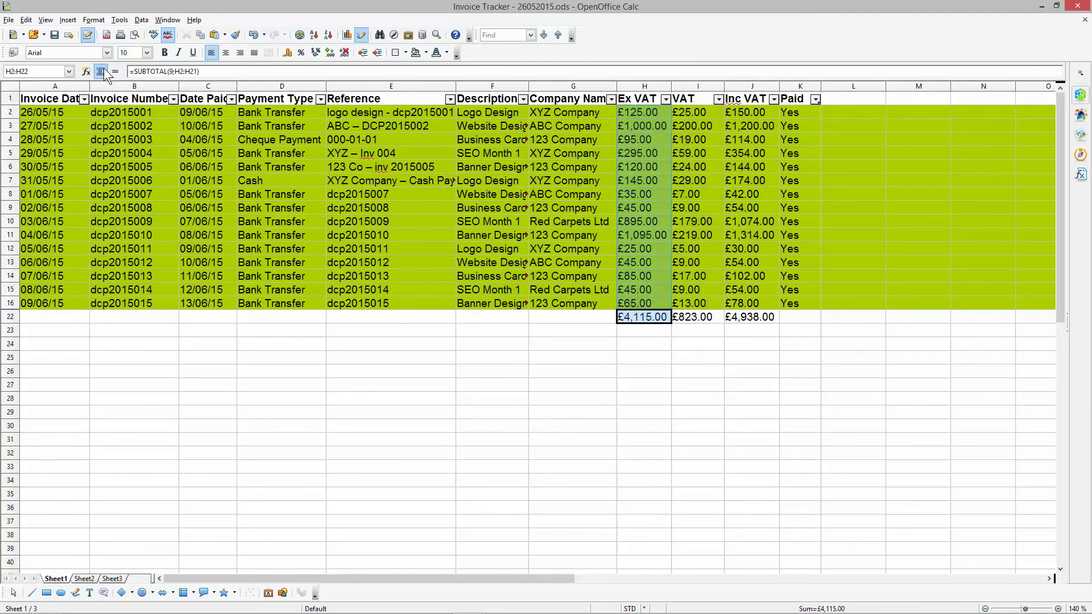
# Delete the Ex VAT, VAT and Inc VAT totals in H22:J22 and reset the Paid filter to All
pyautogui.moveTo(776, 330); pyautogui.dragTo(633, 319)
pyautogui.rightClick(633, 319)
pyautogui.press('Escape')
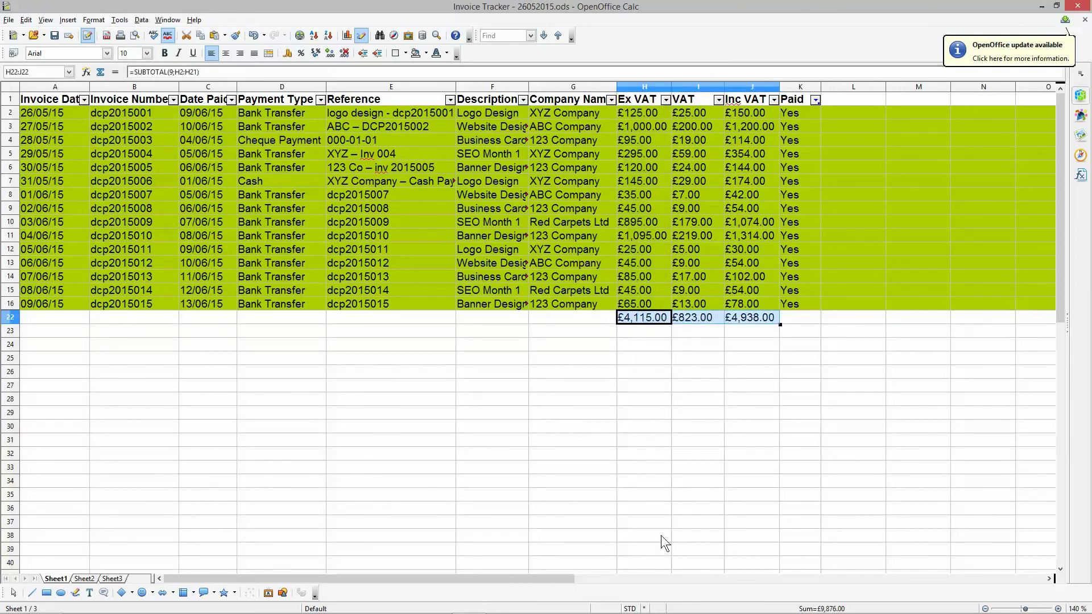
pyautogui.click(644, 316)
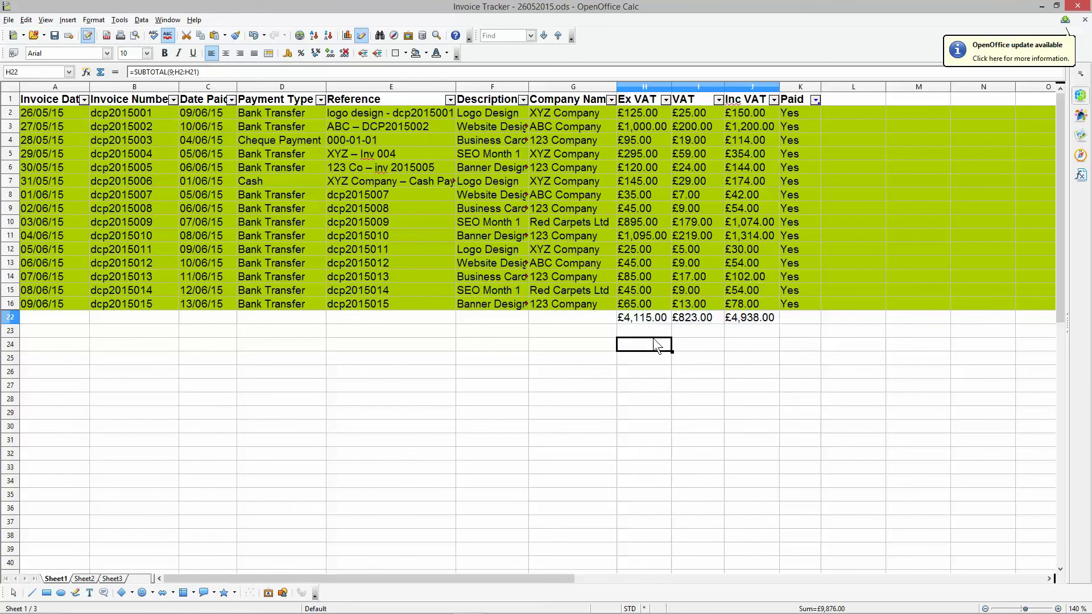
pyautogui.moveTo(644, 316); pyautogui.dragTo(773, 319)
pyautogui.press('BackSpace')
pyautogui.press('Return')
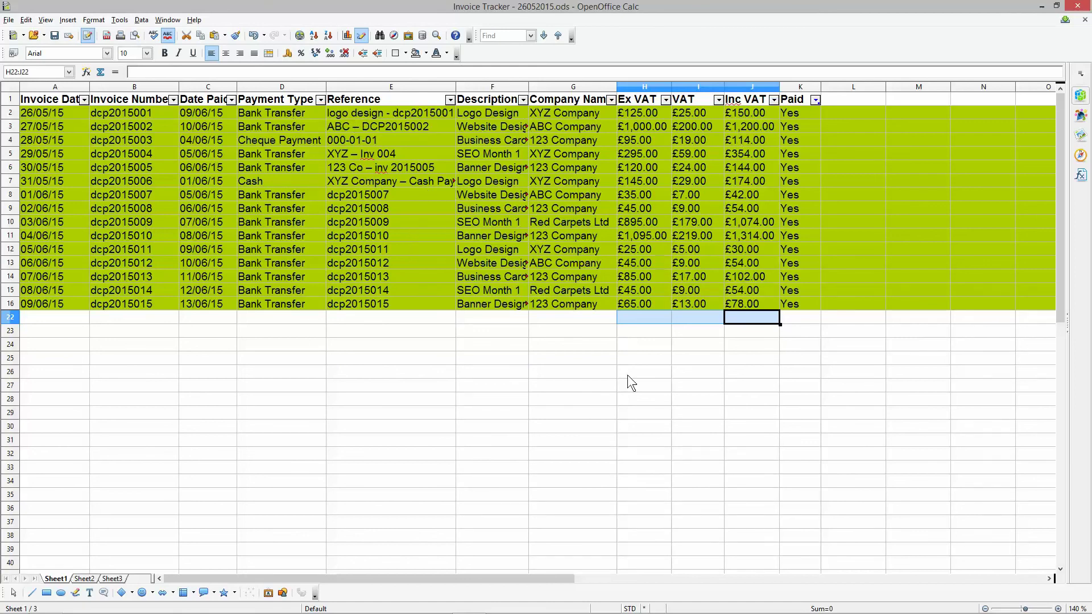
pyautogui.click(814, 100)
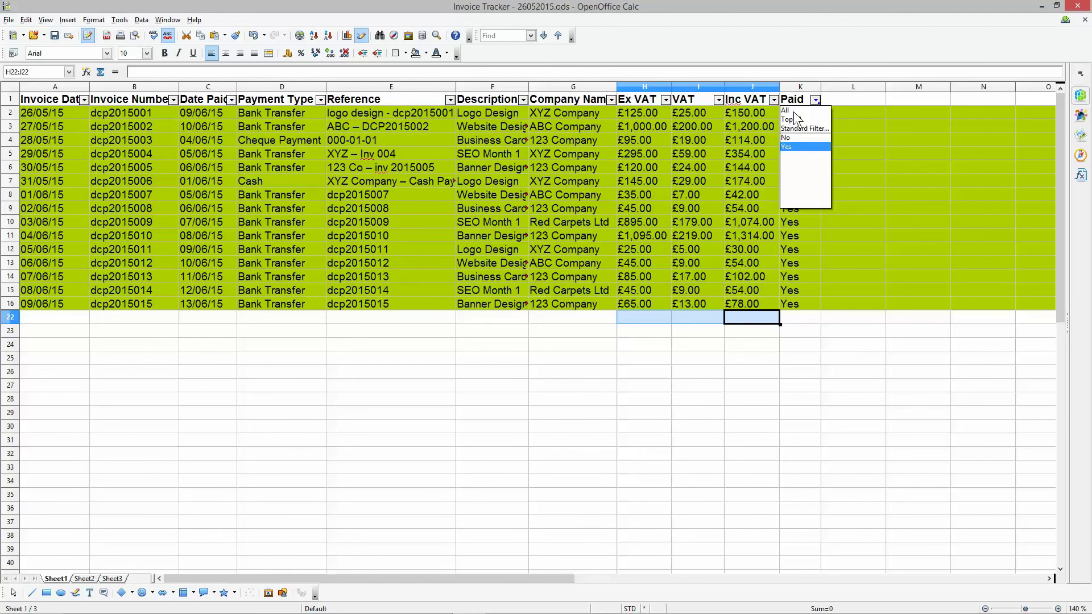
pyautogui.click(793, 111)
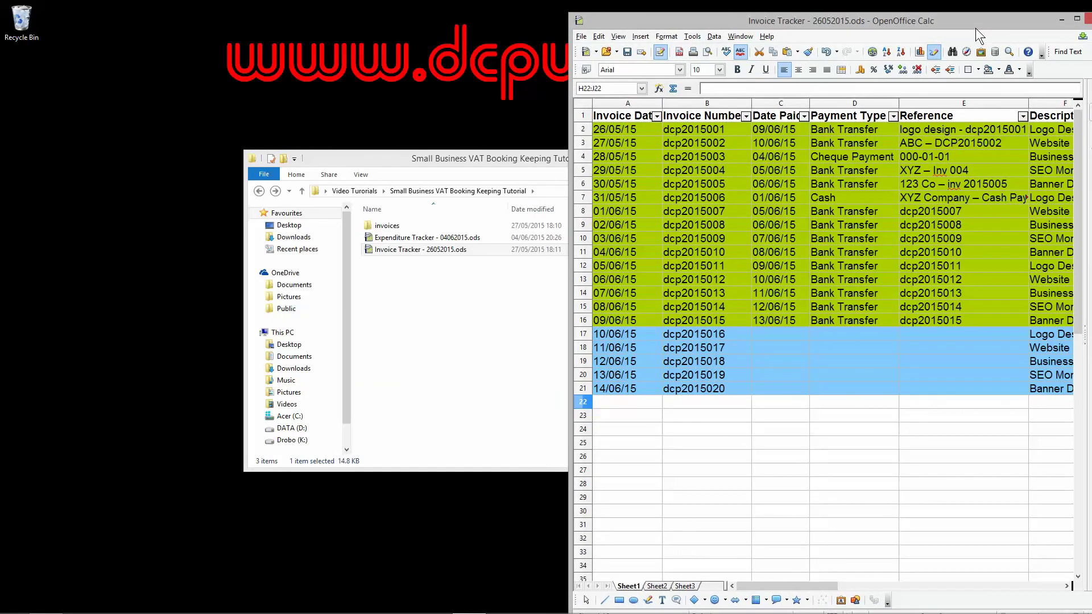
# Arrange the folder and spreadsheet windows side by side and close the invoice tracker, discarding its changes
pyautogui.moveTo(429, 158); pyautogui.dragTo(220, 111)
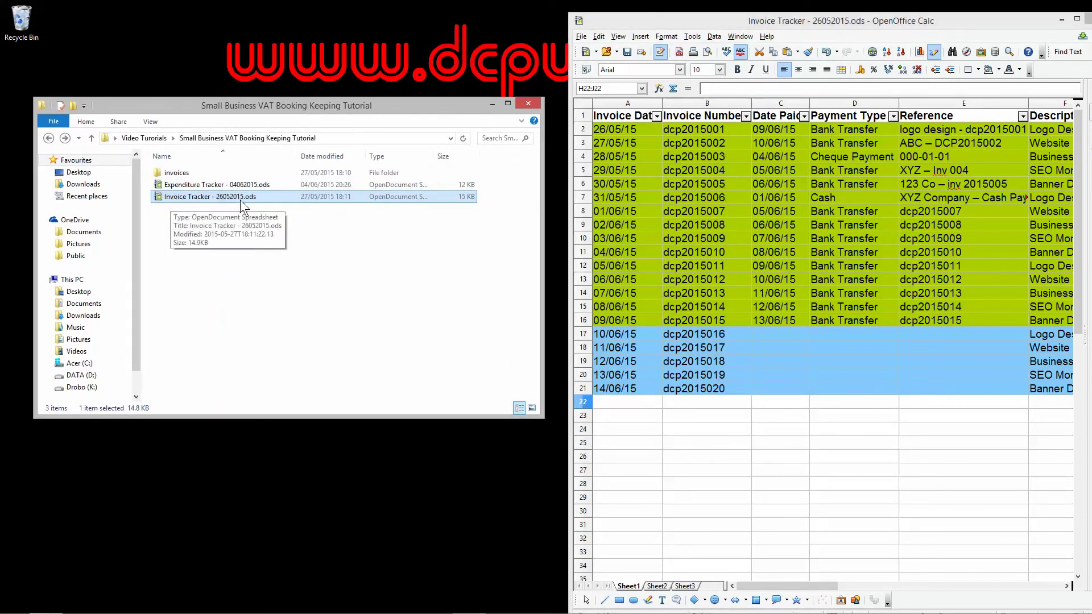
pyautogui.click(334, 253)
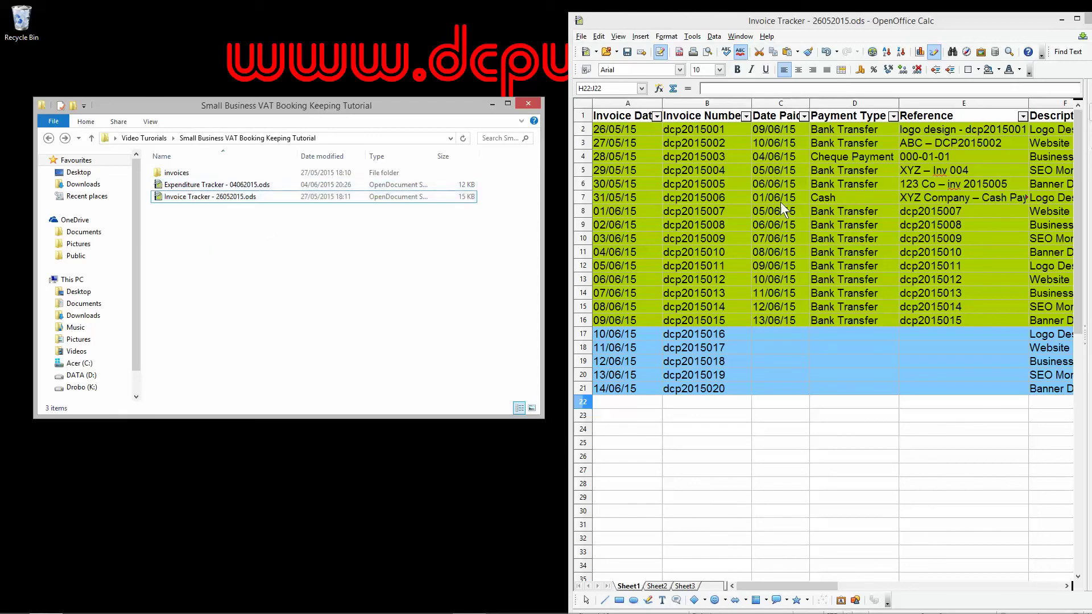
pyautogui.moveTo(1022, 22); pyautogui.dragTo(875, 14)
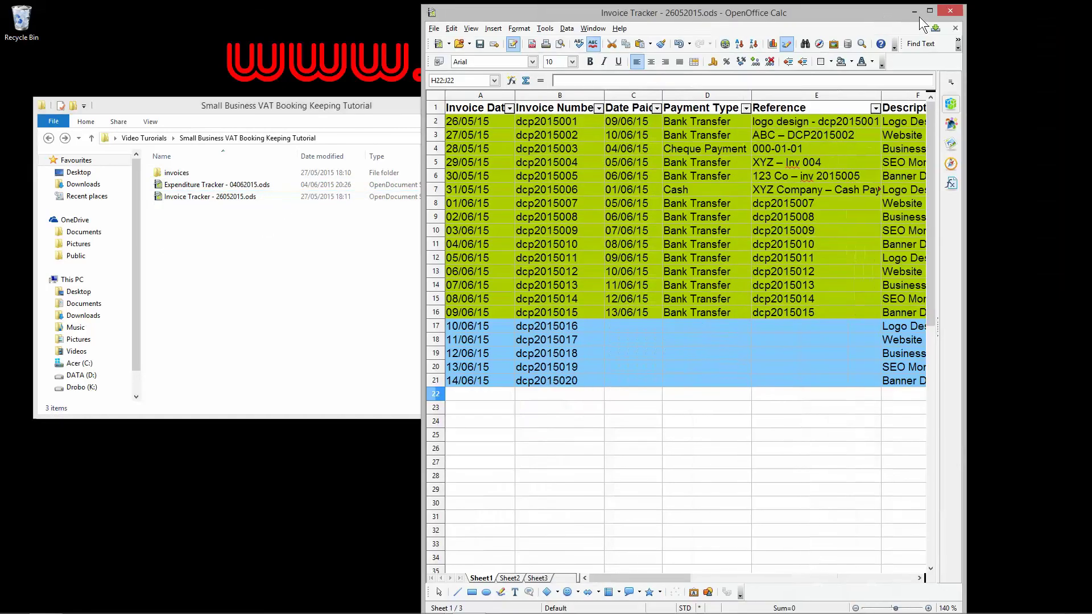
pyautogui.click(955, 14)
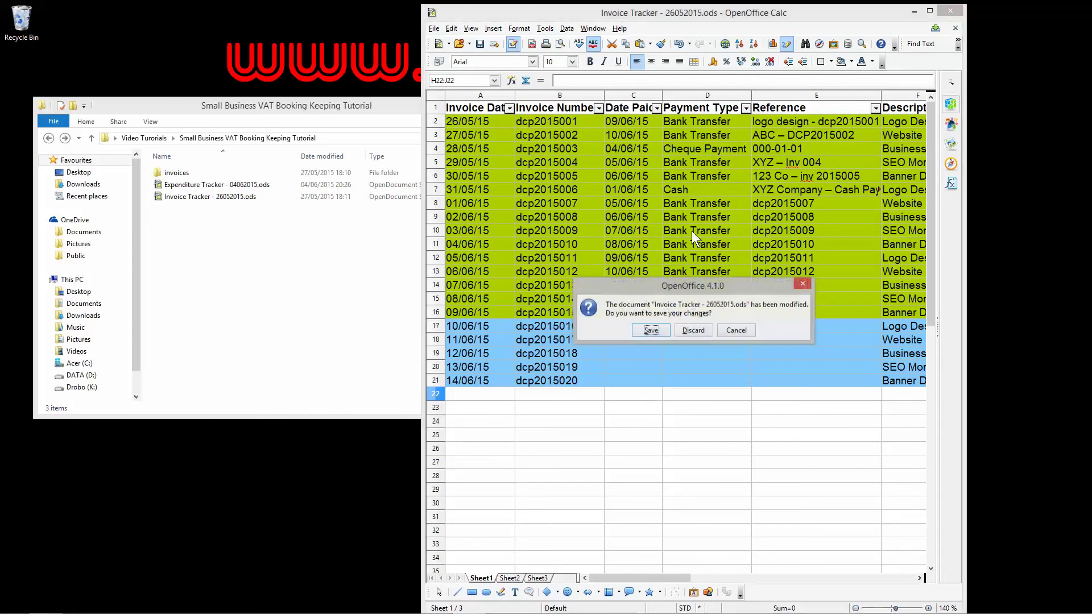
pyautogui.click(686, 332)
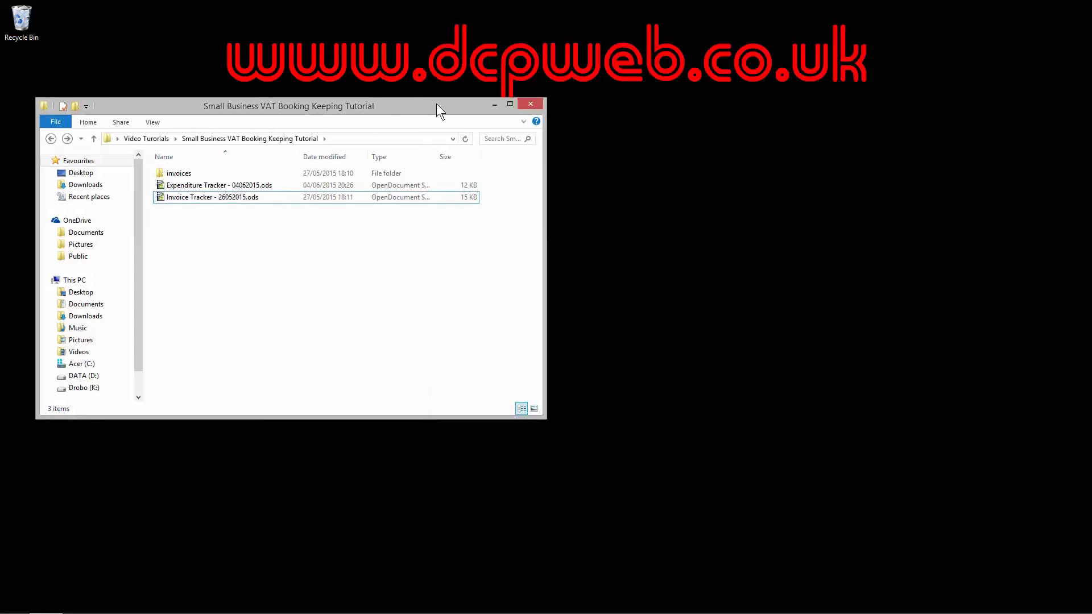
# View the contents of the invoices folder and return to the Small Business VAT Booking Keeping Tutorial folder
pyautogui.moveTo(435, 103); pyautogui.dragTo(607, 101)
pyautogui.doubleClick(348, 170)
pyautogui.click(221, 136)
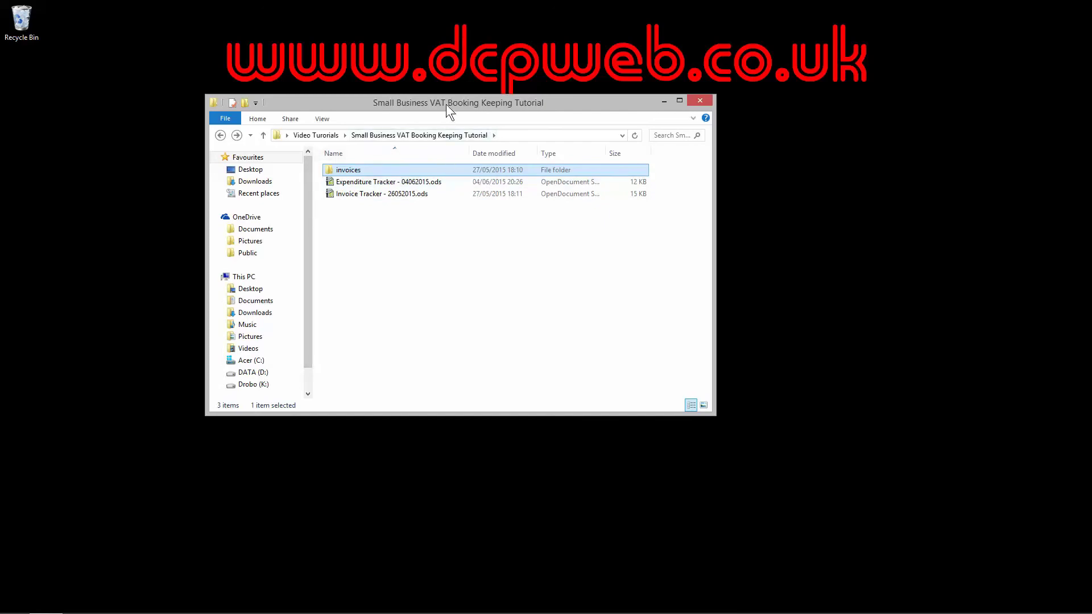
pyautogui.moveTo(445, 104); pyautogui.dragTo(483, 136)
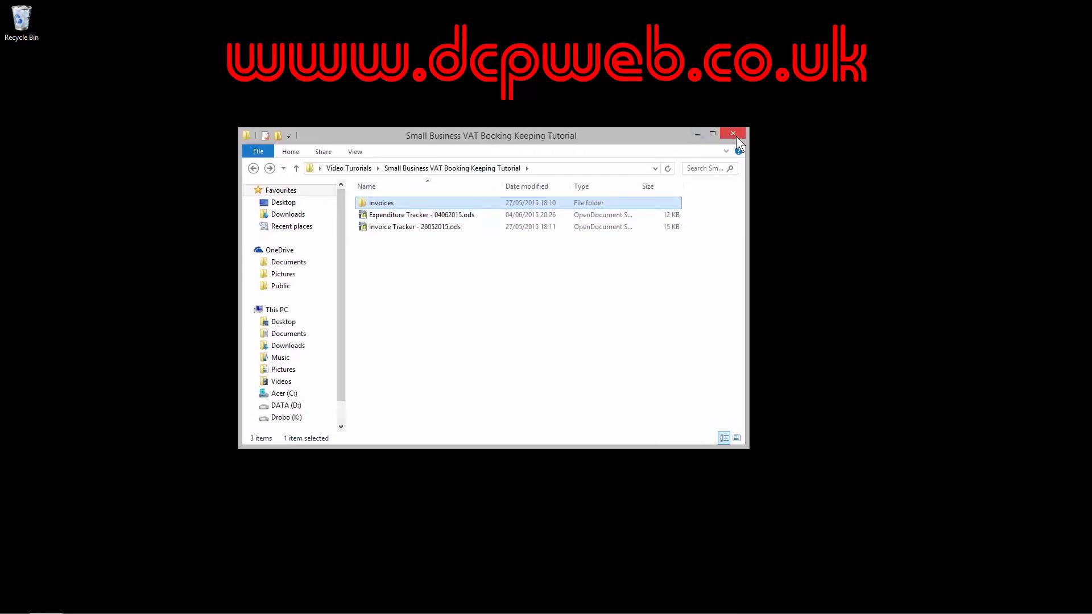